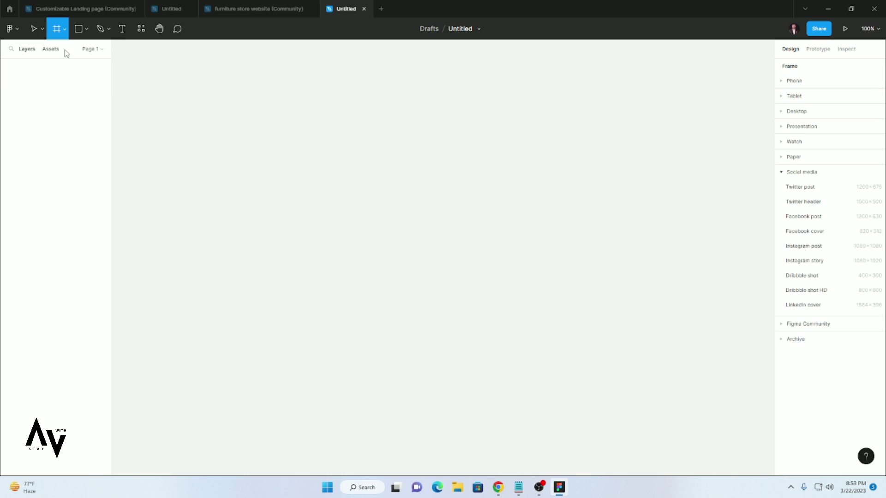
- Create a 1440×1024 Desktop frame and turn on the rulers
click(805, 110)
click(805, 170)
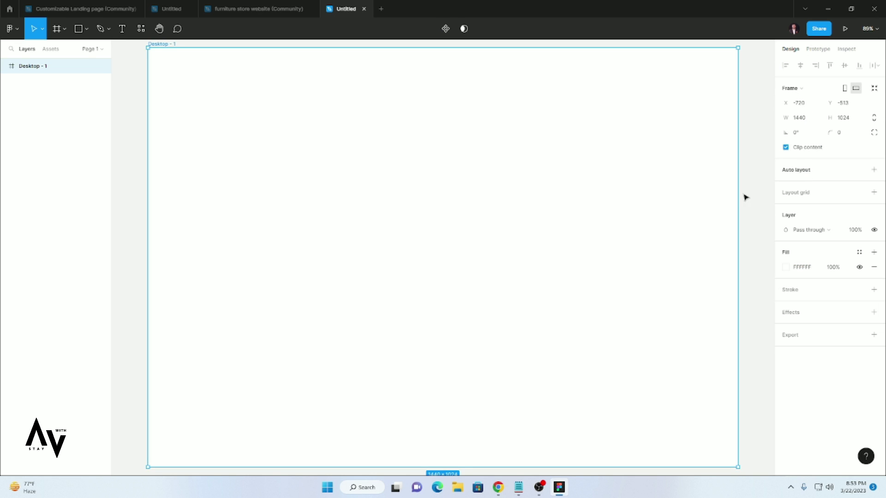
click(11, 29)
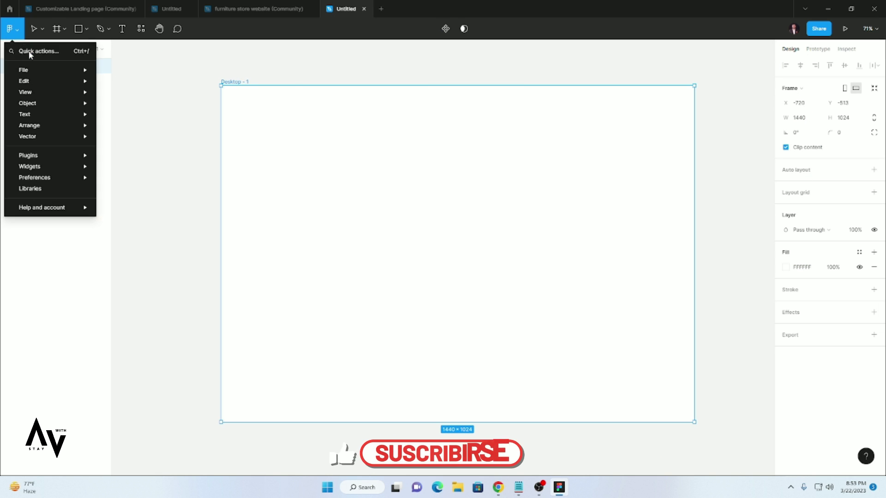
click(119, 114)
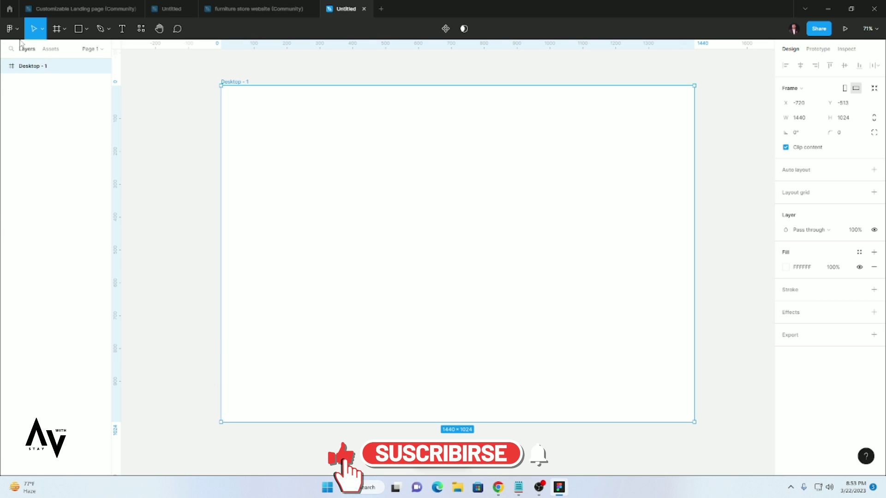
- Show layout grids and give the frame a 12-column layout grid
click(10, 29)
mouse_move(25, 92)
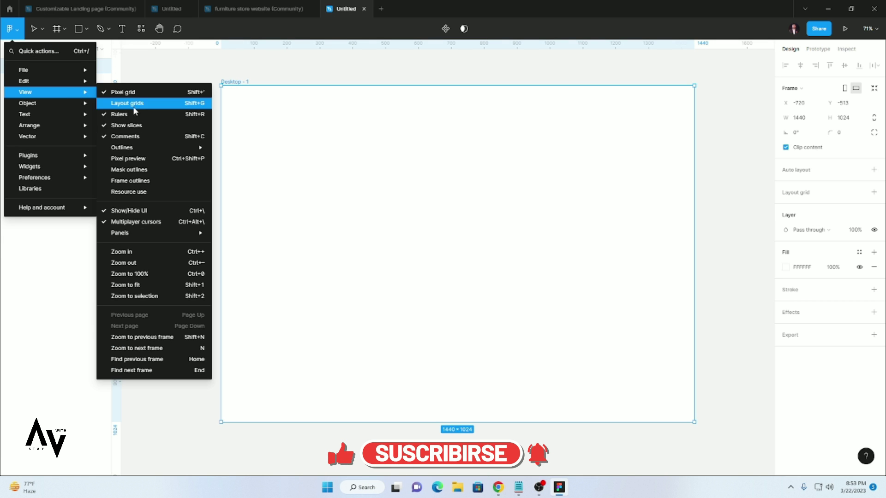
click(133, 107)
click(874, 192)
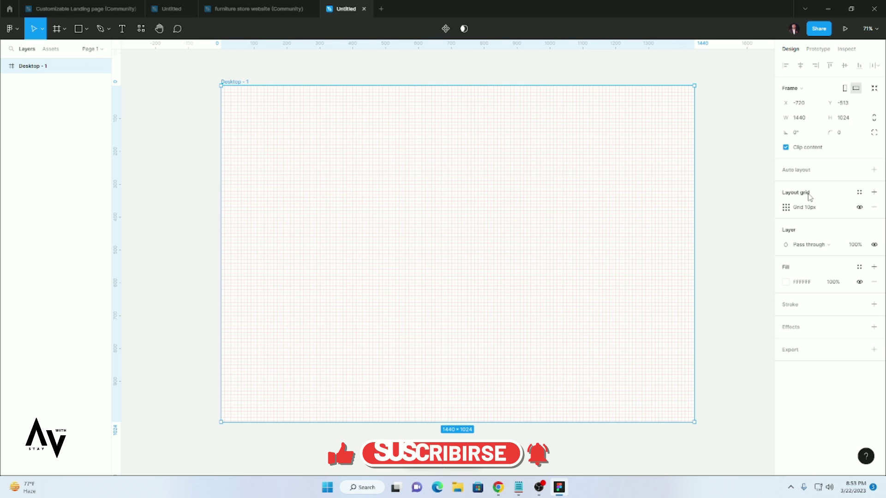
click(786, 207)
click(685, 208)
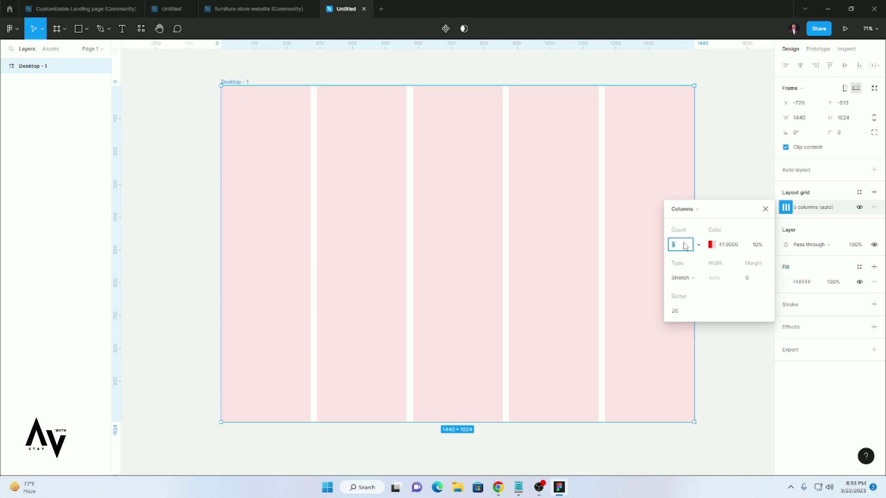
text(12)
key(Return)
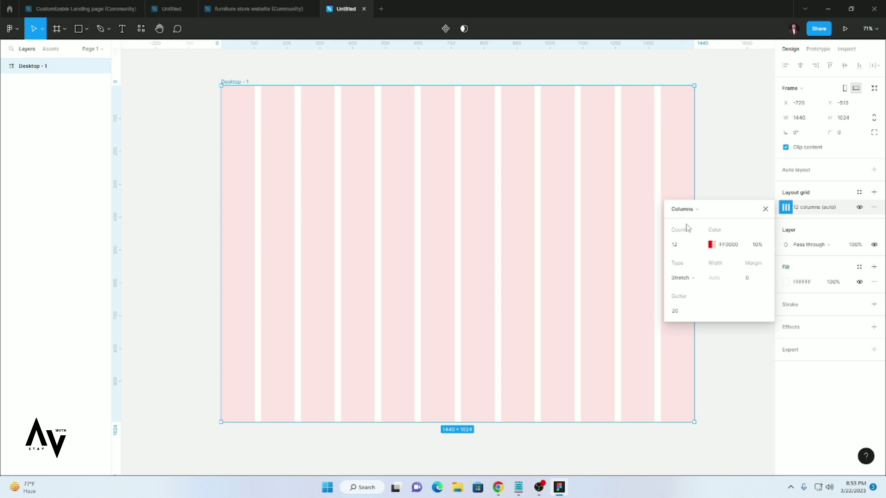
click(764, 210)
- Add a horizontal guide near the frame top and vertical guides near both side edges
scroll(510, 158, up, 1)
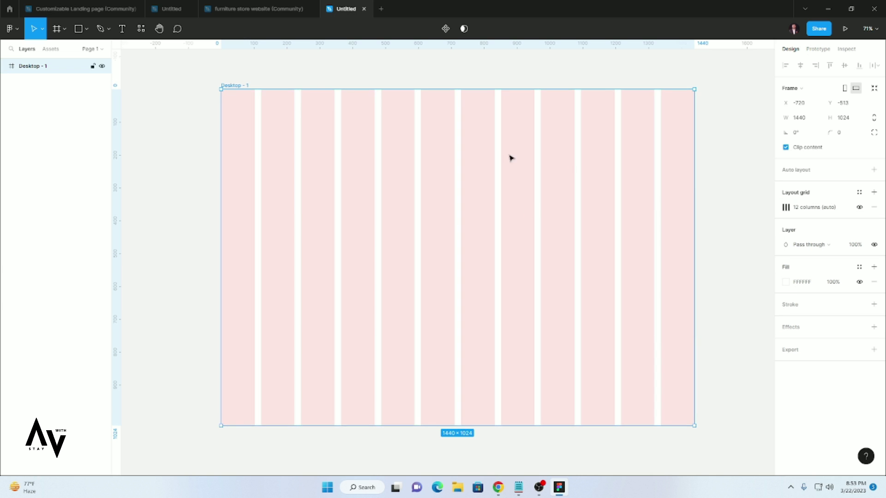
drag(461, 45, 454, 126)
drag(110, 182, 255, 181)
drag(117, 190, 660, 219)
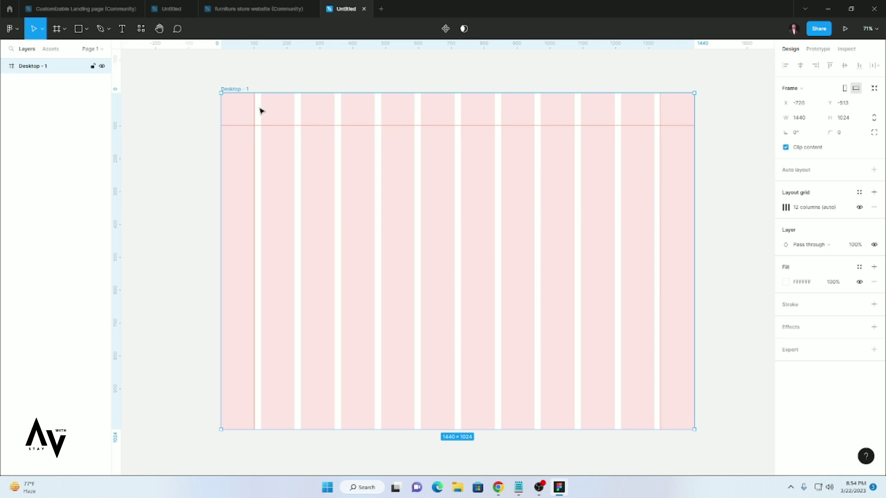
scroll(519, 126, up, 2)
ctrl+scroll(530, 131, up, 1)
ctrl+scroll(530, 132, up, 1)
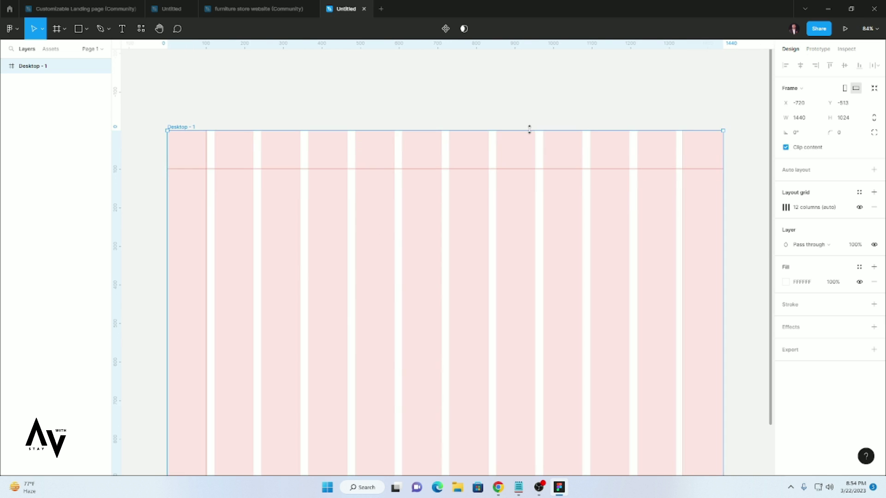
ctrl+scroll(531, 134, up, 1)
- Create a 'Home' text layer in Poppins Medium 16 and move it into the top bar
click(122, 28)
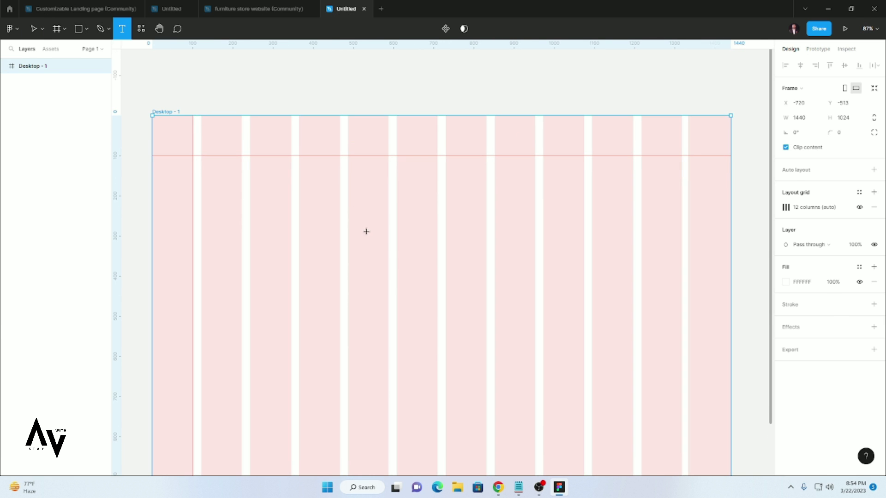
click(366, 230)
text(Home)
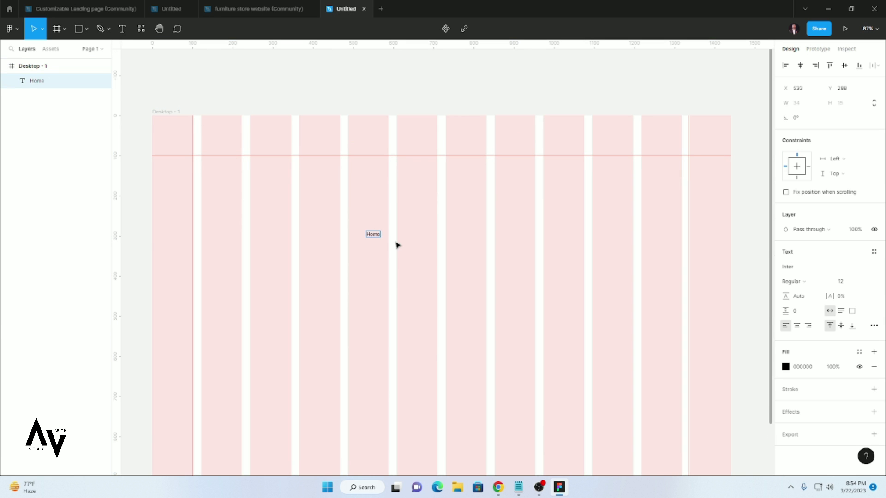
click(849, 285)
click(858, 325)
click(820, 282)
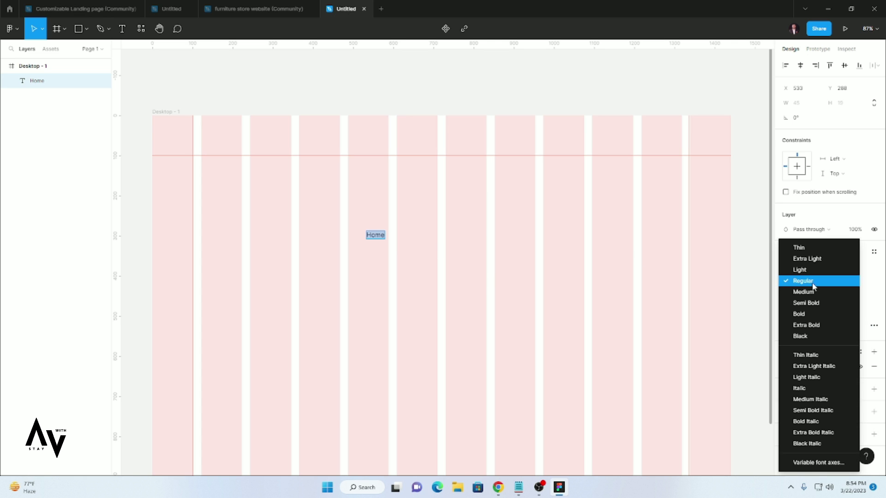
click(811, 281)
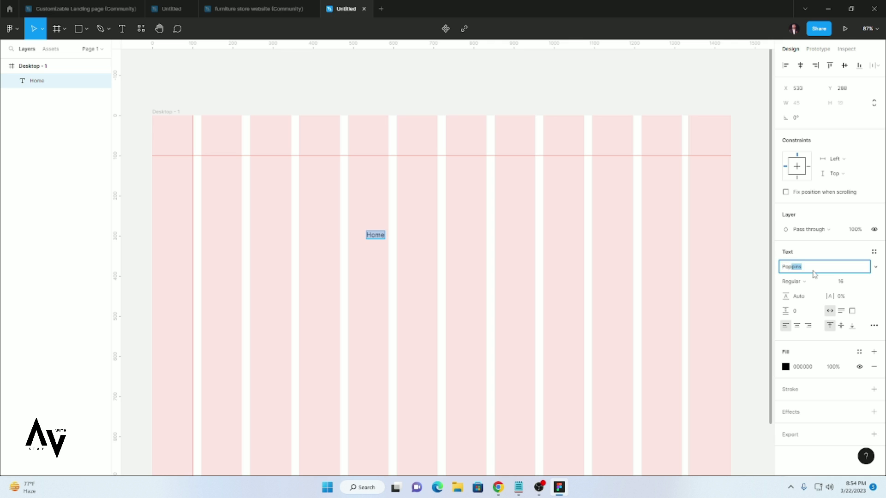
click(812, 283)
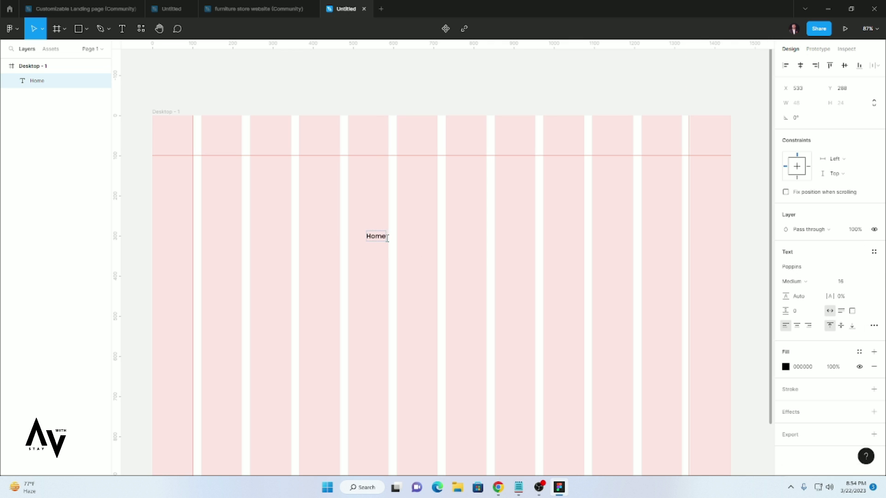
mouse_move(380, 239)
mouse_down()
mouse_move(423, 145)
mouse_move(576, 145)
mouse_up()
- Rename the duplicated Home copies to About, Pricing, Blog and Contact
click(464, 143)
text(About)
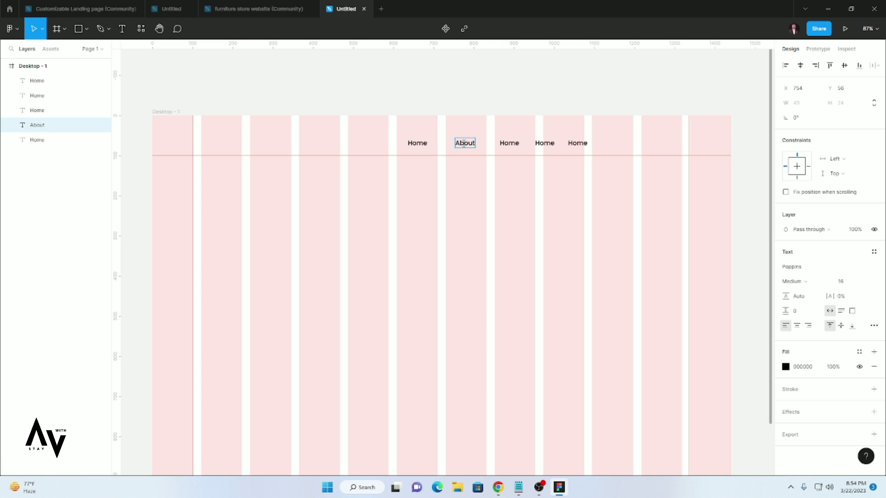
double_click(509, 143)
text(Pricing)
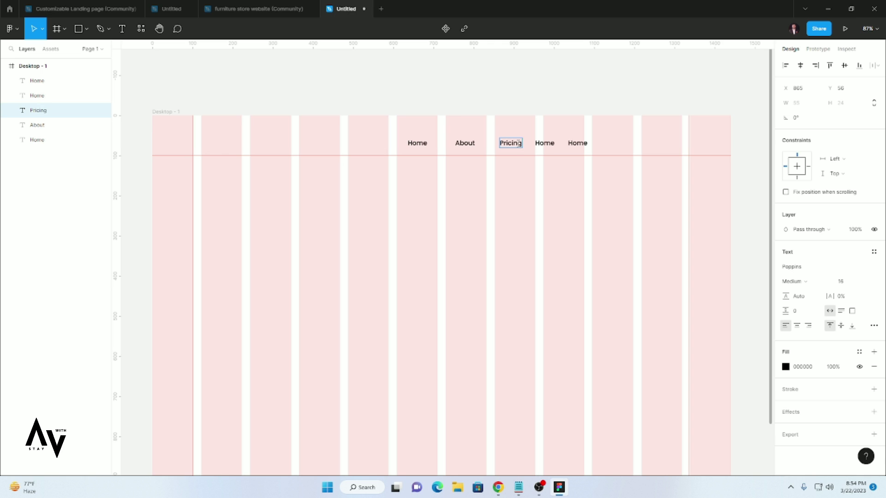
click(547, 141)
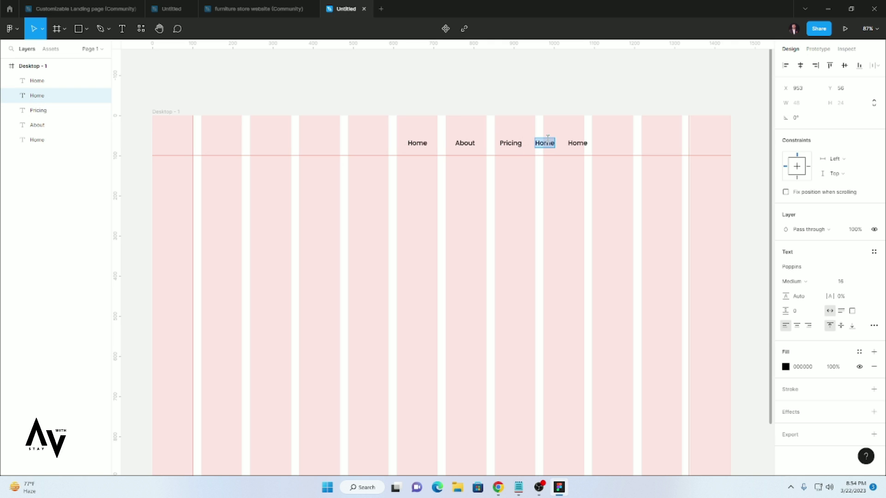
double_click(586, 147)
key(Escape)
- Select all five nav links and distribute them with even horizontal spacing
drag(608, 144, 395, 146)
click(873, 65)
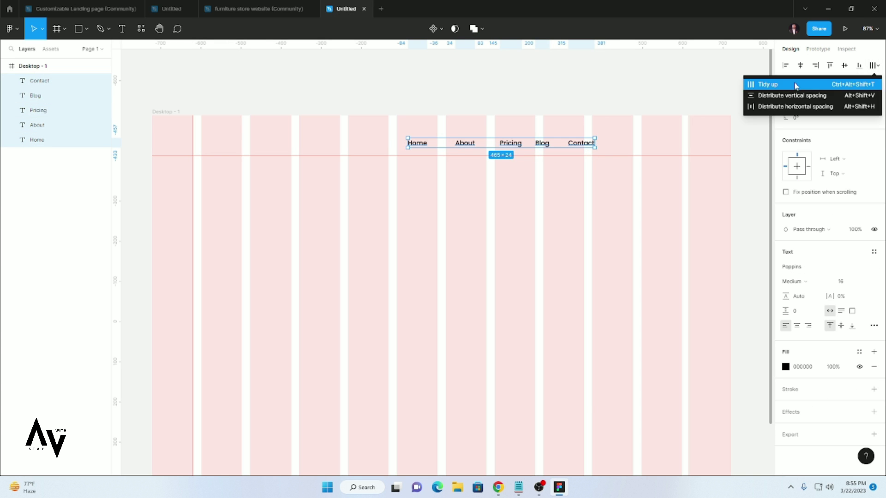
click(795, 85)
right_click(559, 145)
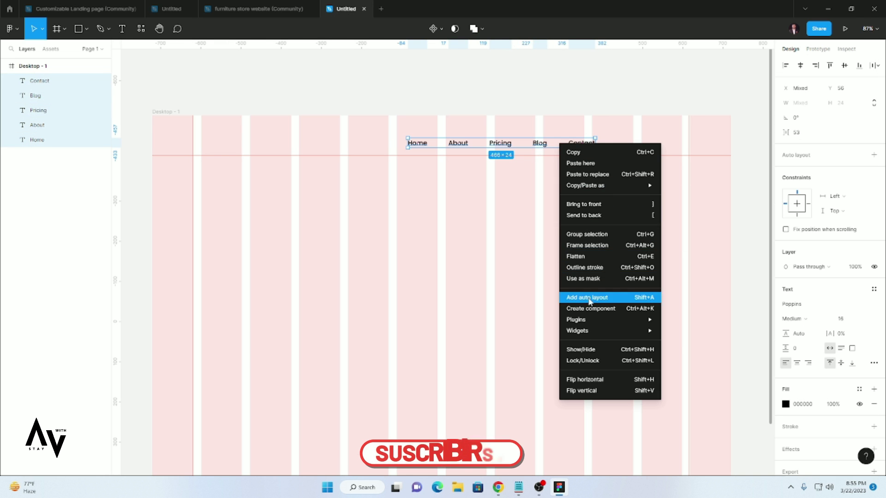
- Group the five nav links, shift the group left, and import the Tralive logo image
click(587, 234)
drag(514, 144, 409, 146)
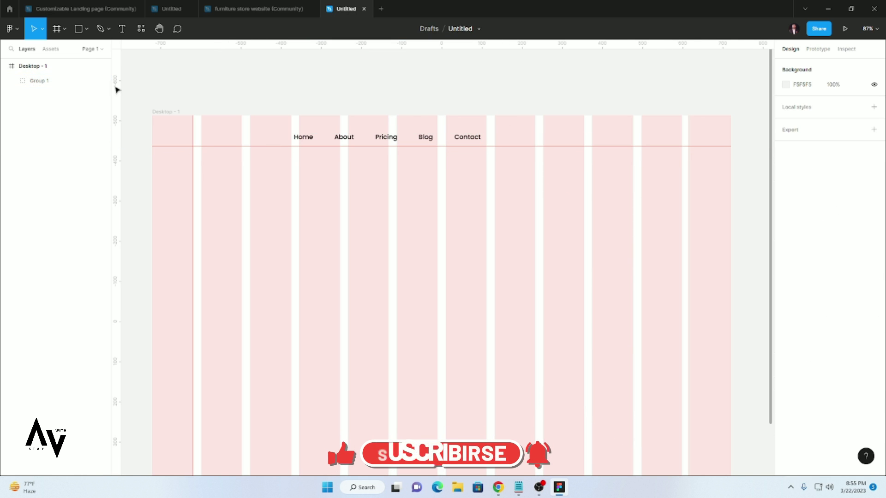
click(78, 29)
click(86, 119)
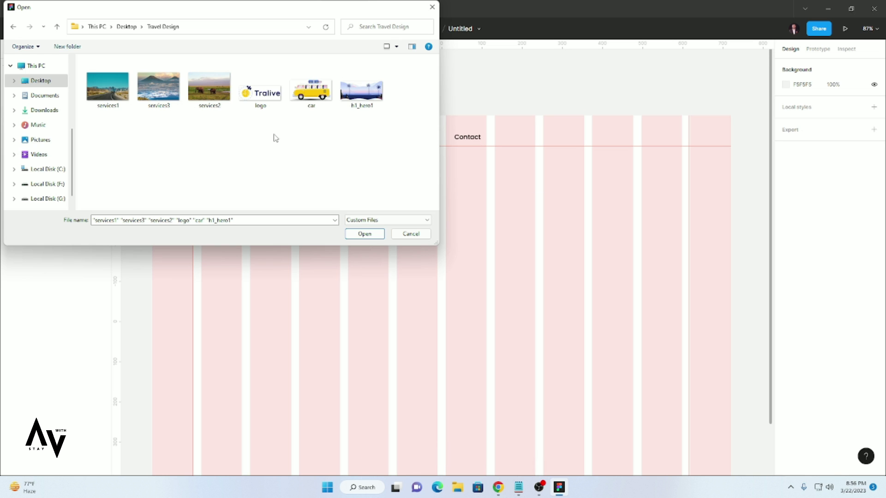
double_click(261, 92)
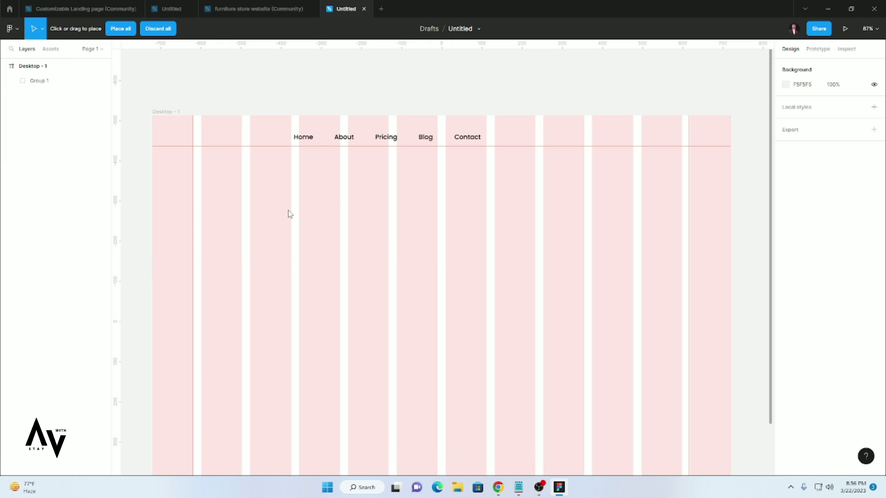
click(261, 205)
- Position the Tralive logo at the frame's top-left, ahead of the nav links
drag(270, 206, 236, 137)
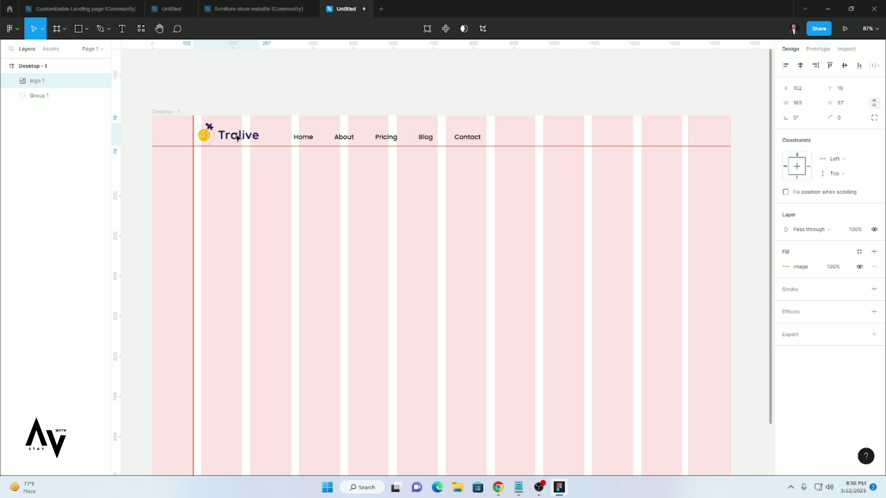
ctrl+scroll(208, 152, up, 2)
ctrl+scroll(240, 157, up, 1)
click(281, 173)
ctrl+scroll(281, 176, down, 2)
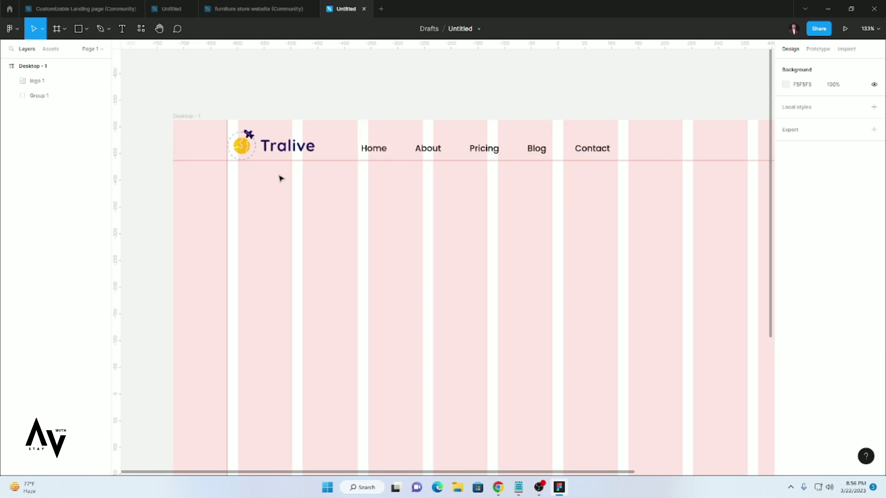
ctrl+scroll(360, 184, down, 3)
ctrl+scroll(401, 185, up, 2)
click(86, 29)
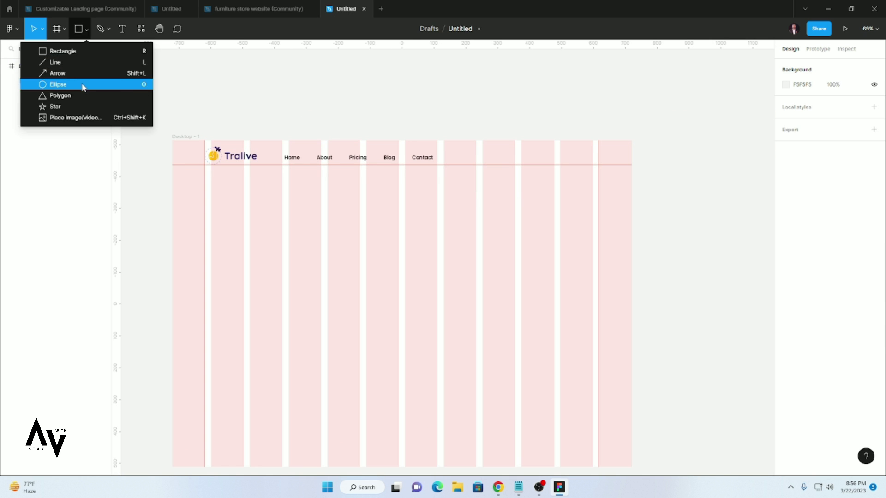
- Draw a 270×35 rectangle with corner radius 19 in the header right of Contact
click(82, 52)
drag(299, 228, 402, 241)
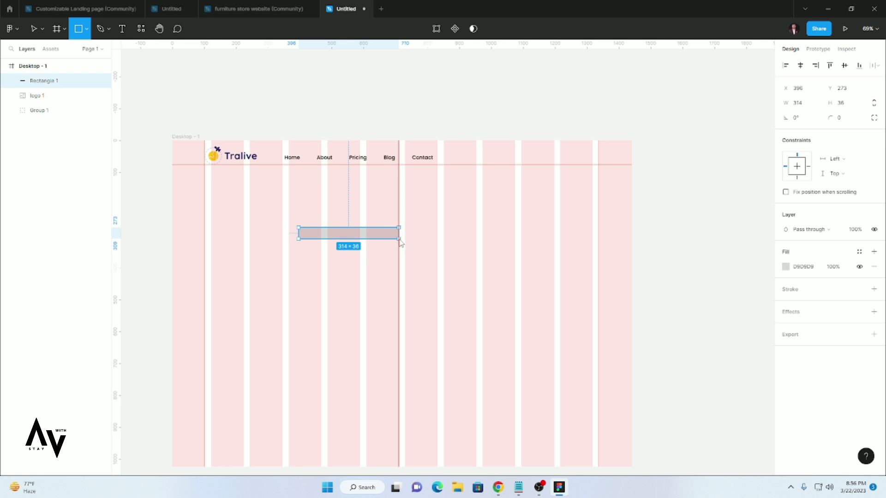
scroll(364, 236, up, 1)
ctrl+scroll(365, 247, up, 3)
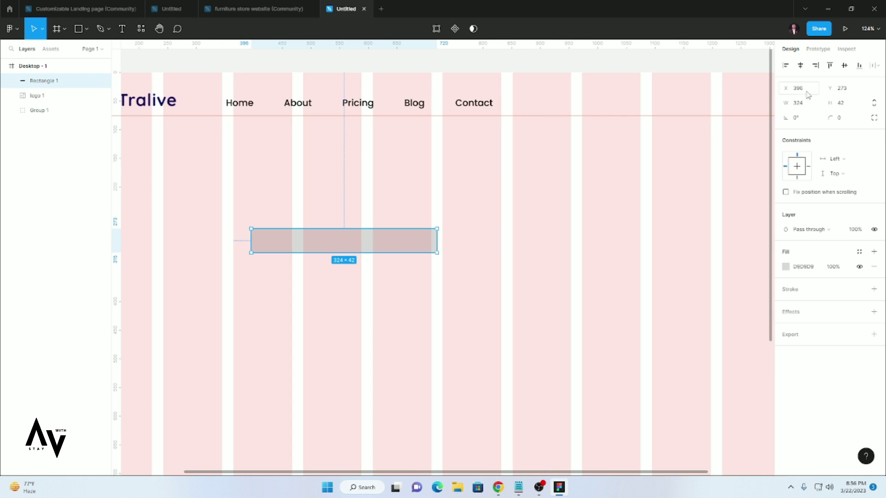
click(840, 118)
text(19)
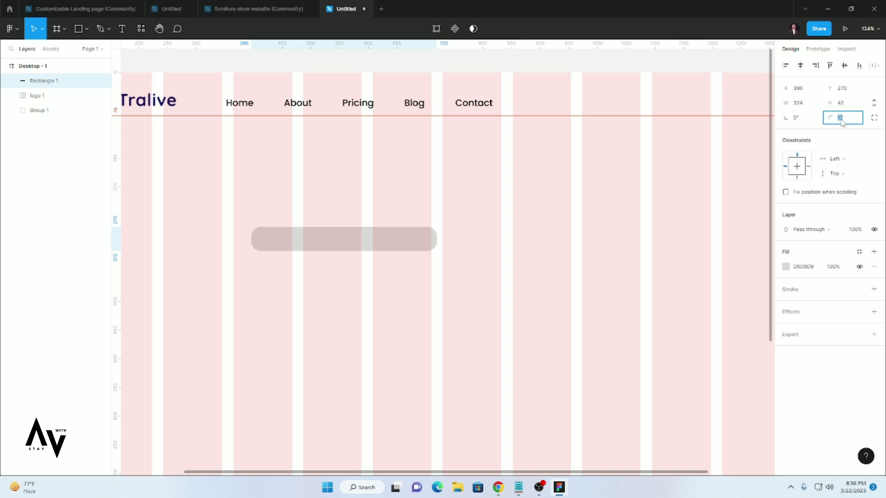
mouse_move(434, 248)
mouse_down()
mouse_move(395, 245)
mouse_move(567, 122)
mouse_up()
scroll(480, 216, down, 3)
mouse_move(481, 216)
mouse_down()
mouse_move(616, 146)
mouse_move(606, 149)
mouse_up()
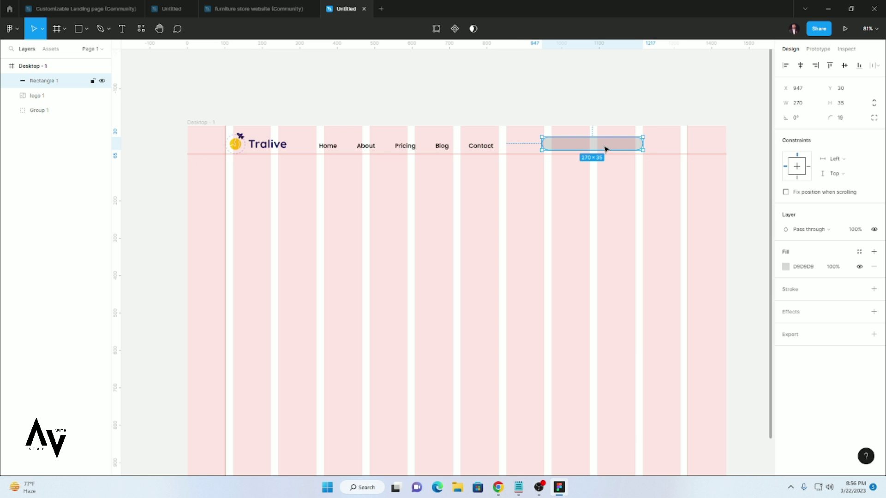
- Change the search bar's fill to grey #BEBEBE
click(785, 267)
drag(669, 291, 643, 300)
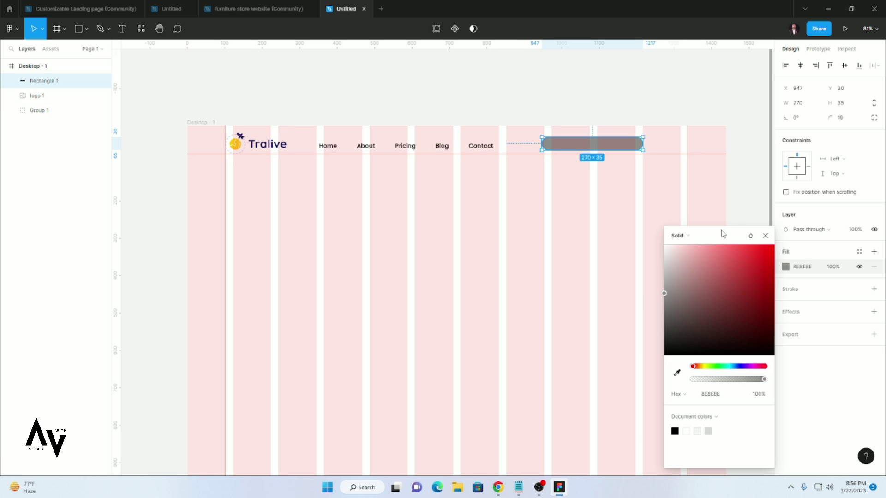
click(766, 237)
click(154, 69)
scroll(154, 69, down, 1)
click(141, 29)
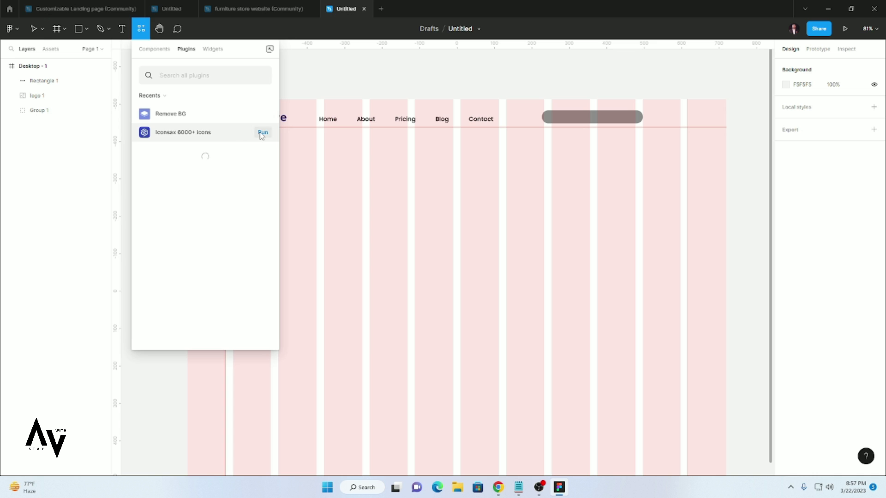
- Use Iconsax to add a search icon and an outline user icon to the canvas
click(258, 132)
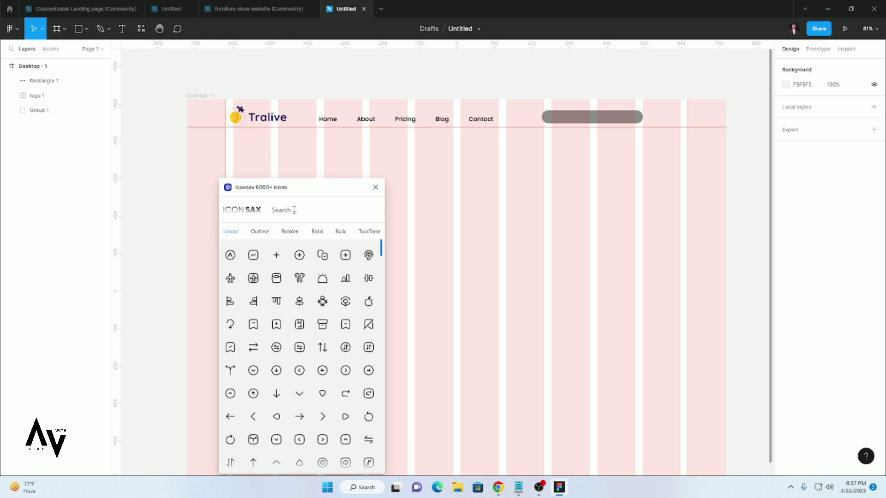
text(search)
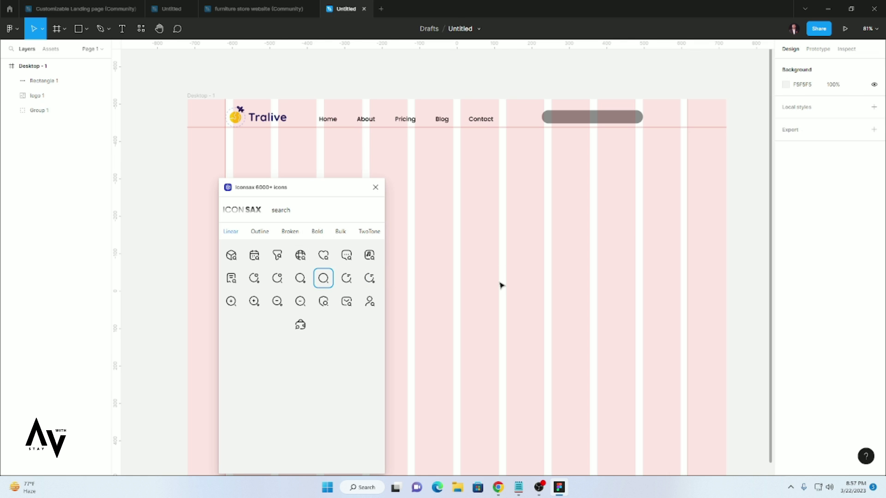
drag(502, 285, 499, 282)
key(BackSpace)
text(user)
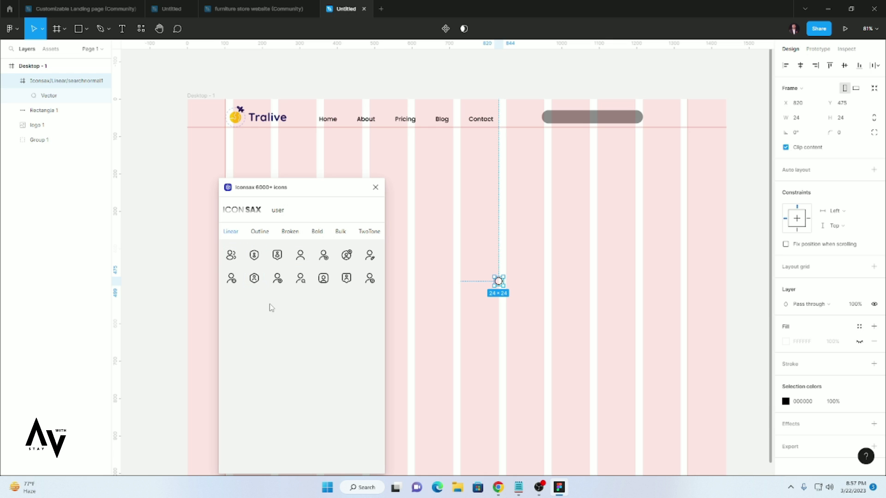
click(317, 233)
click(260, 232)
drag(300, 262, 514, 313)
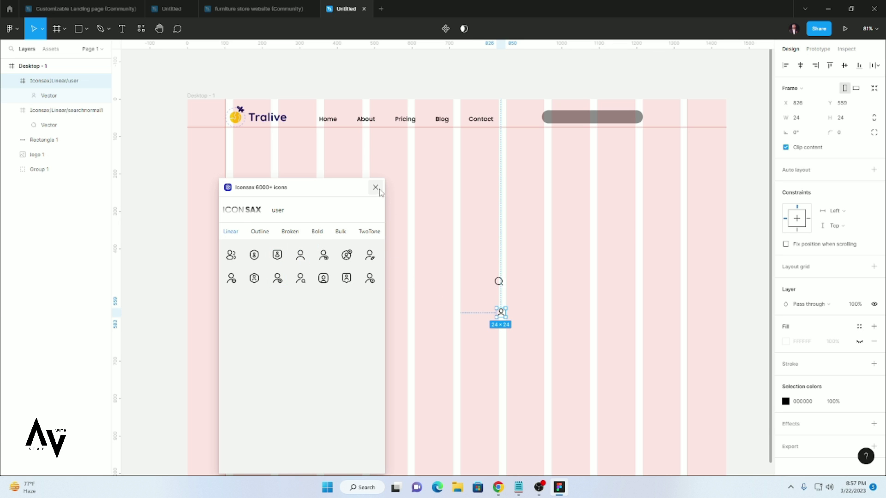
- Move the search icon into the right end of the grey search bar
click(375, 187)
drag(499, 282, 631, 117)
click(638, 173)
click(631, 116)
click(784, 401)
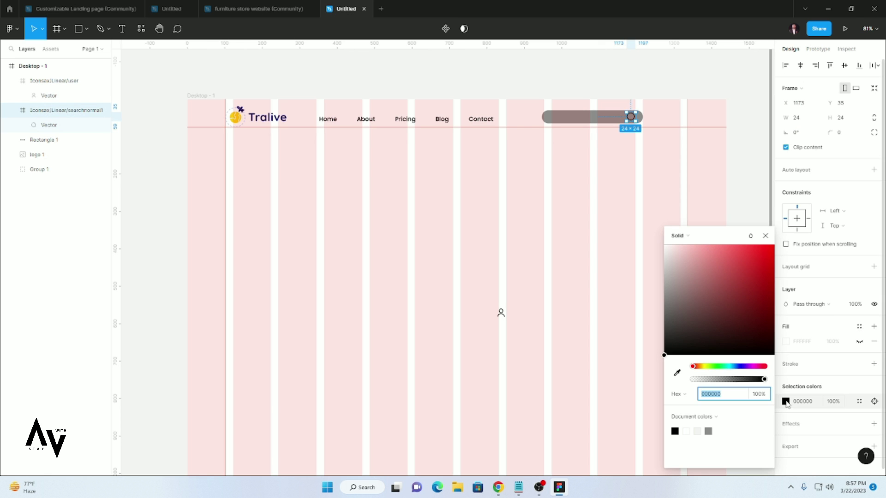
click(652, 229)
- Place the user icon right of the search bar and enlarge it to 32×32
drag(500, 316, 665, 118)
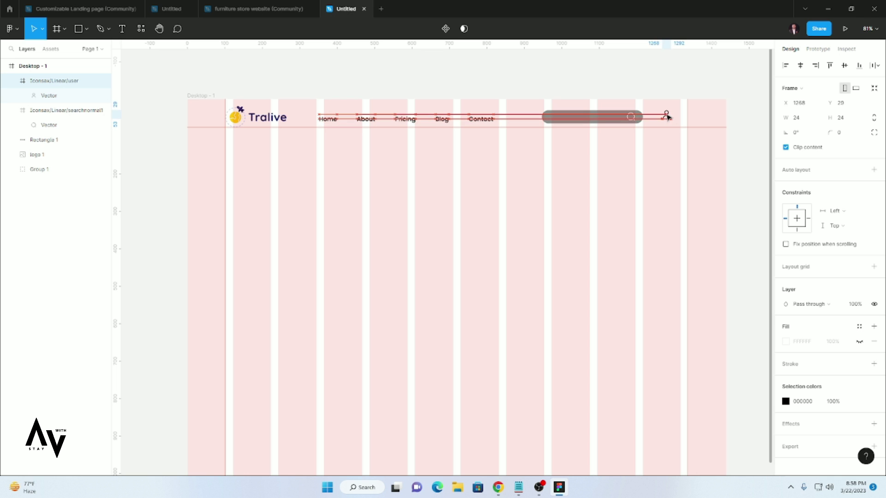
drag(665, 118, 666, 118)
scroll(729, 134, up, 5)
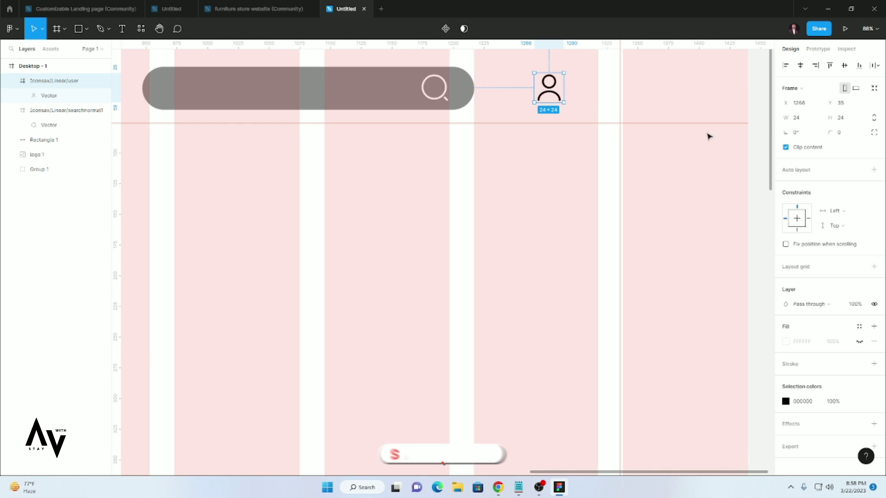
drag(556, 103, 561, 95)
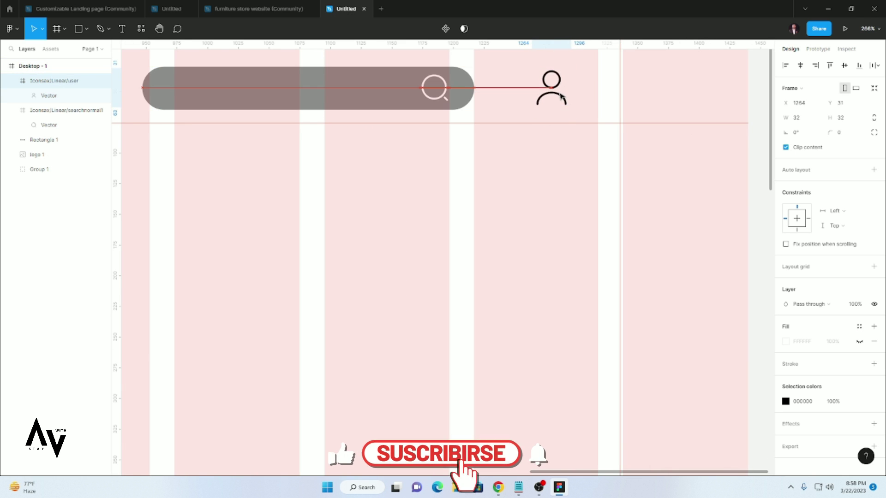
scroll(526, 155, down, 1)
click(79, 29)
- Draw a 31×31 circle with a fully transparent fill and a black stroke
click(86, 29)
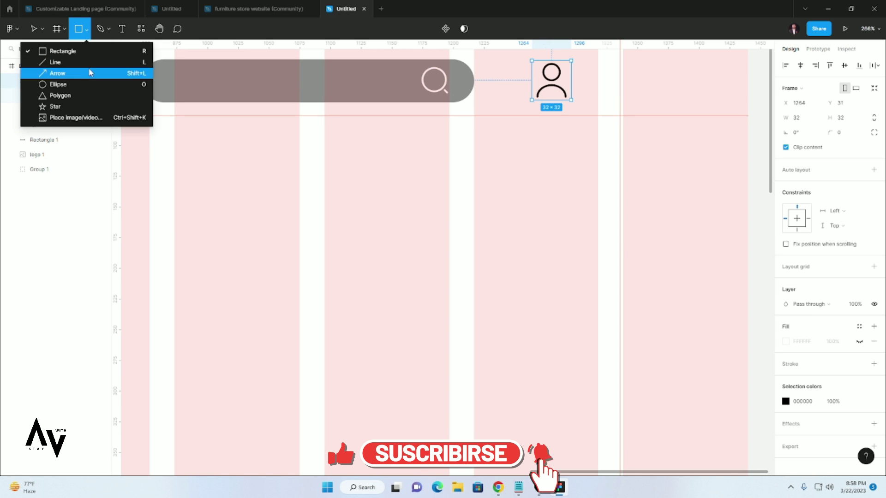
click(87, 86)
drag(420, 221, 458, 258)
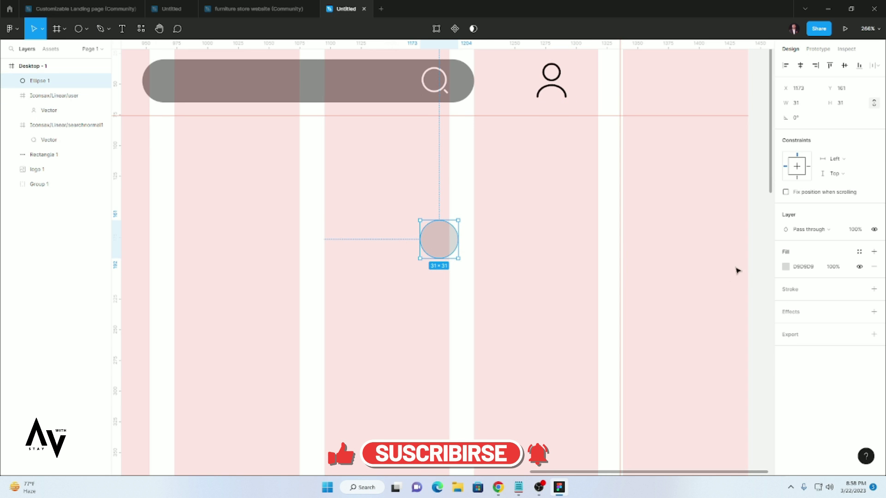
click(785, 266)
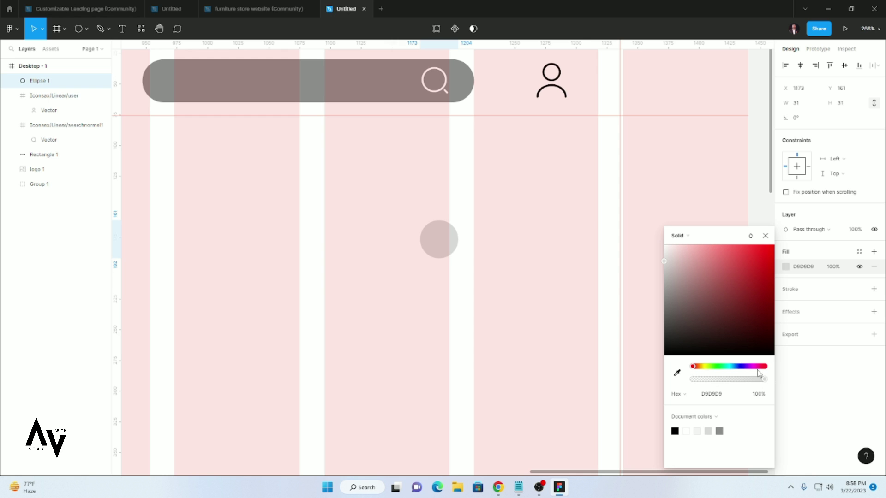
drag(718, 384, 684, 384)
click(791, 292)
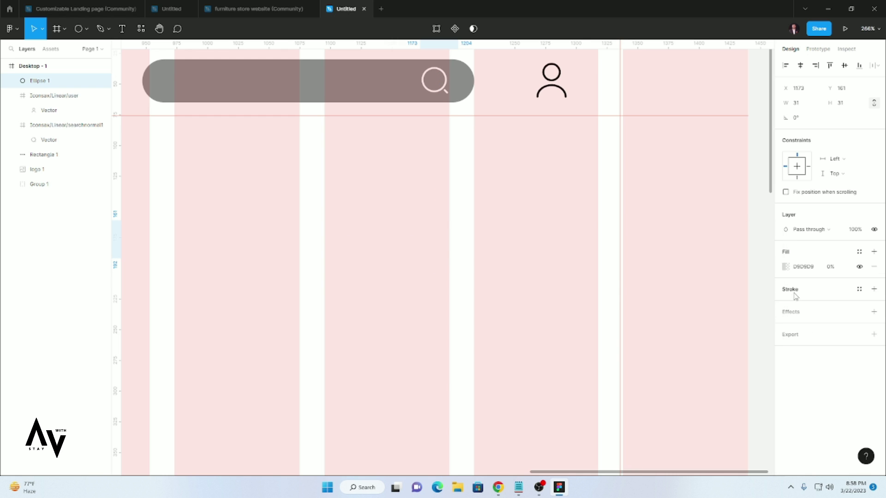
- Move the outlined circle over the header user icon
mouse_move(453, 252)
mouse_down()
mouse_move(539, 94)
mouse_move(571, 96)
mouse_move(543, 90)
mouse_up()
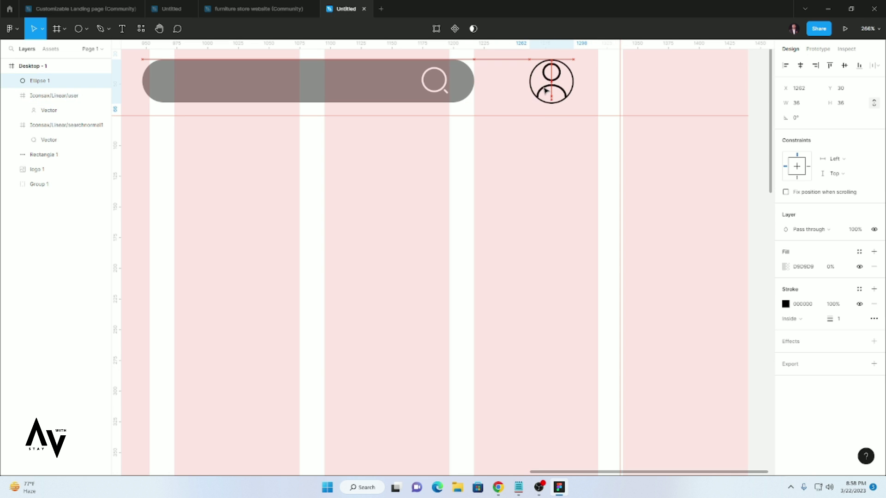
click(568, 171)
click(555, 101)
click(571, 152)
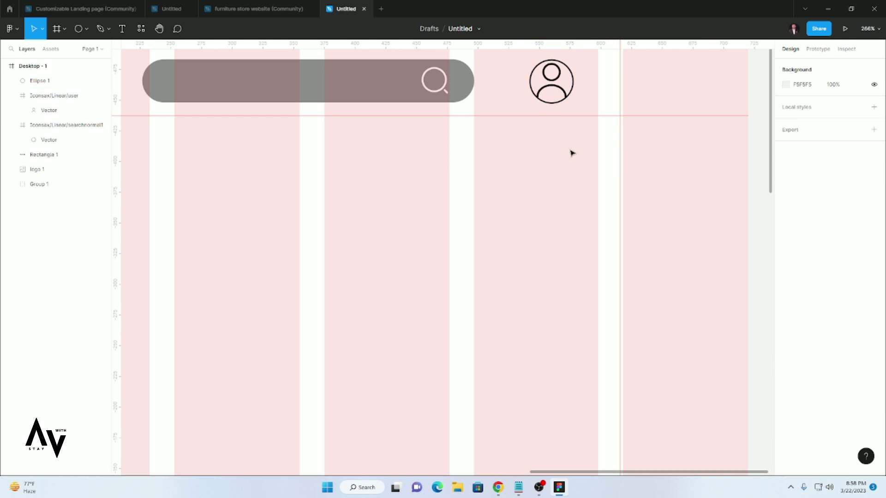
click(553, 103)
click(578, 146)
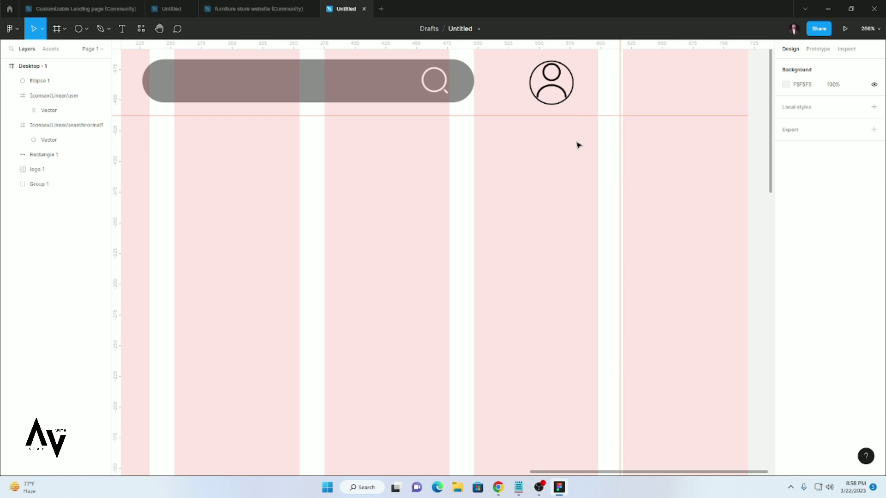
click(558, 101)
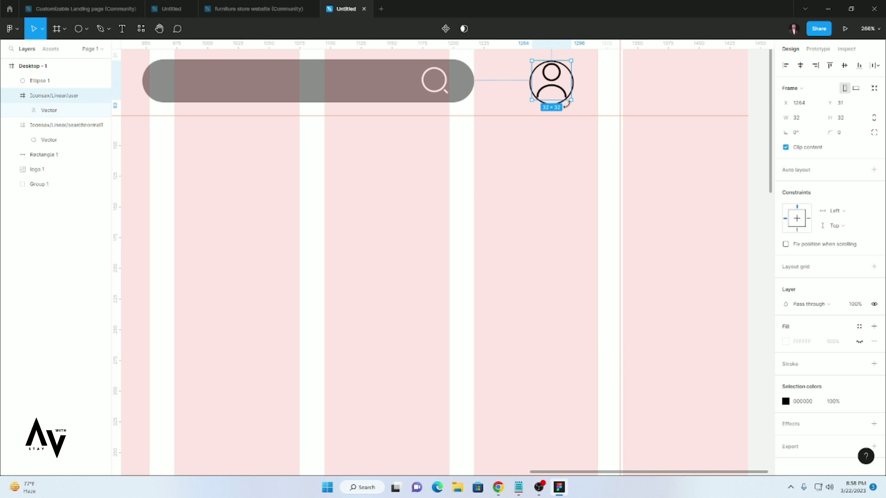
- Shrink the user icon to 28×28 inside the ring and select both together
drag(555, 88, 558, 93)
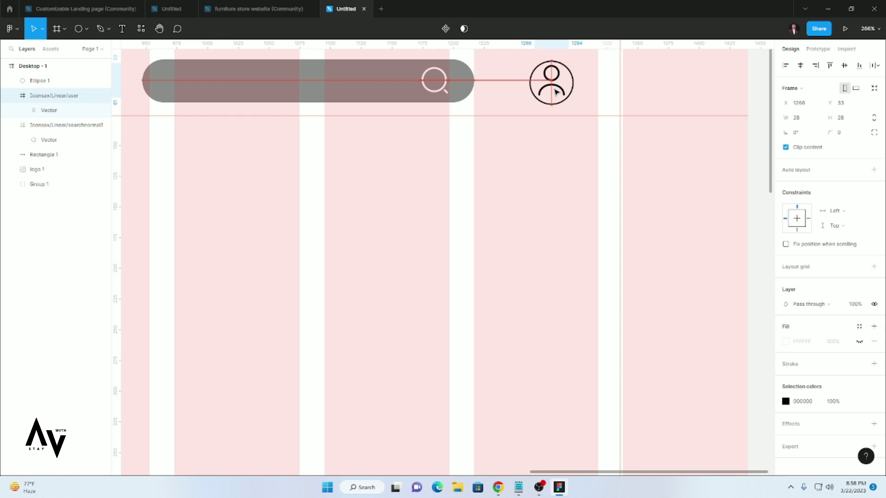
shift+click(547, 87)
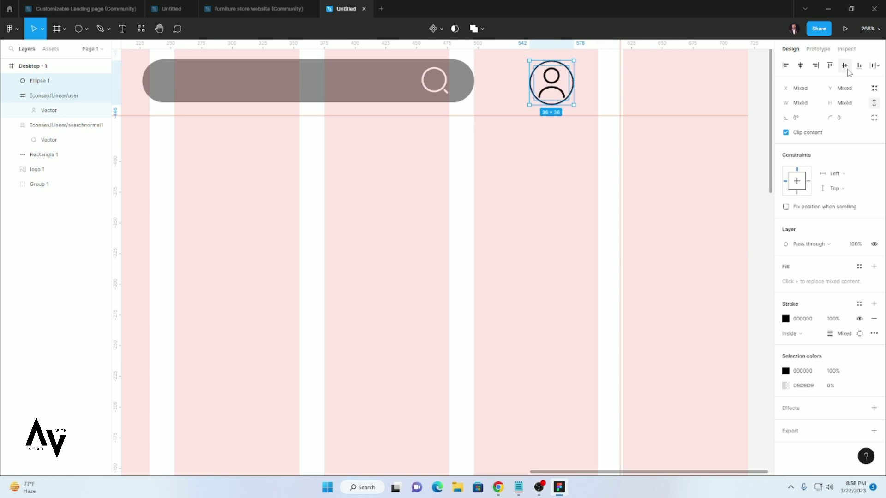
click(684, 101)
click(572, 83)
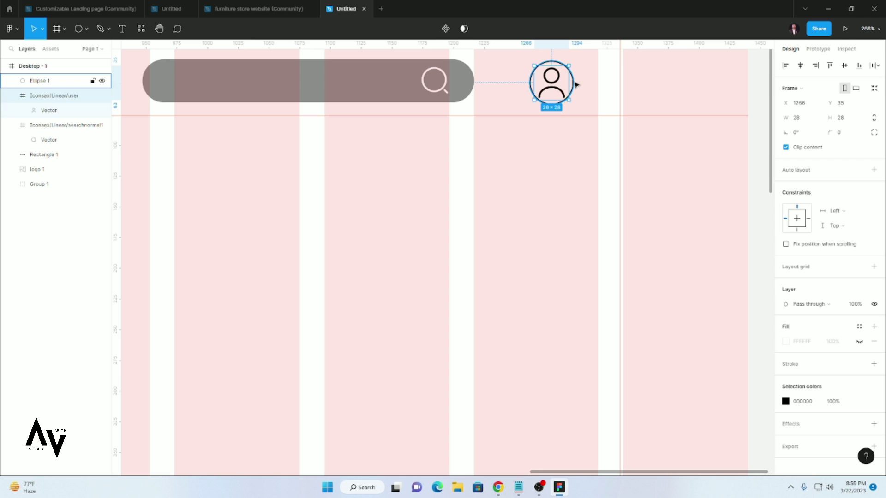
shift+click(544, 83)
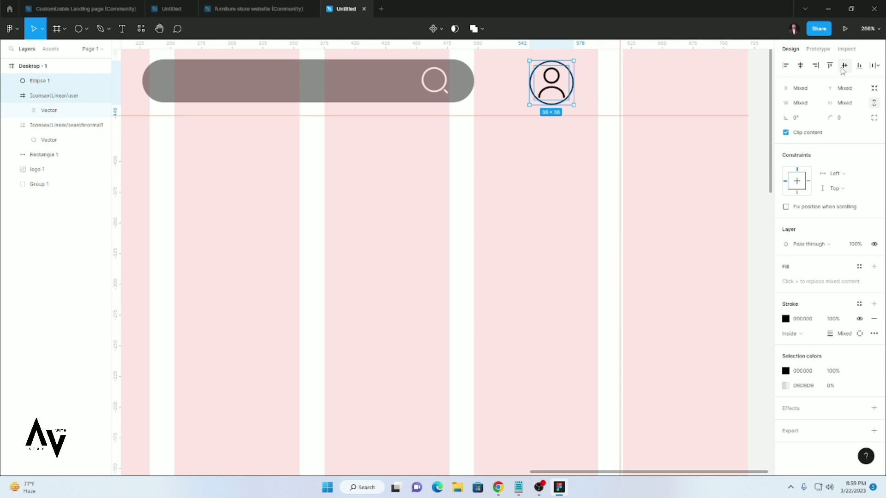
- Select the Desktop - 1 frame
click(542, 206)
scroll(338, 348, down, 10)
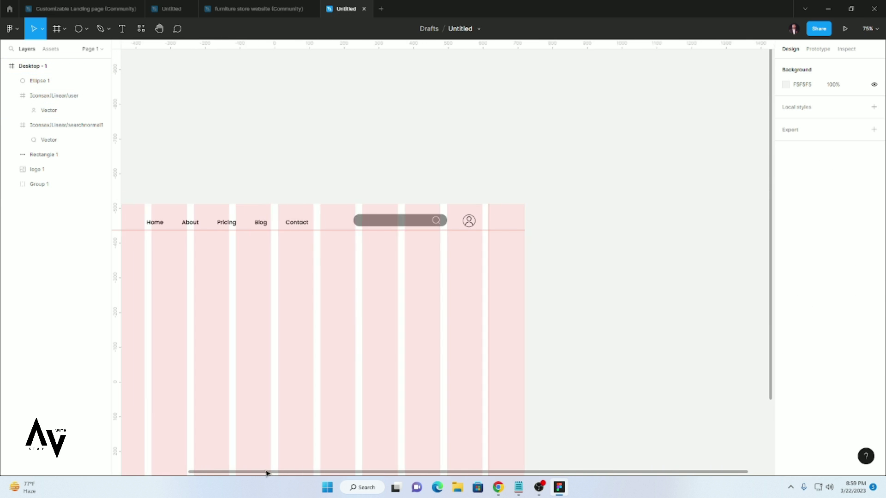
scroll(166, 320, down, 3)
scroll(190, 317, down, 2)
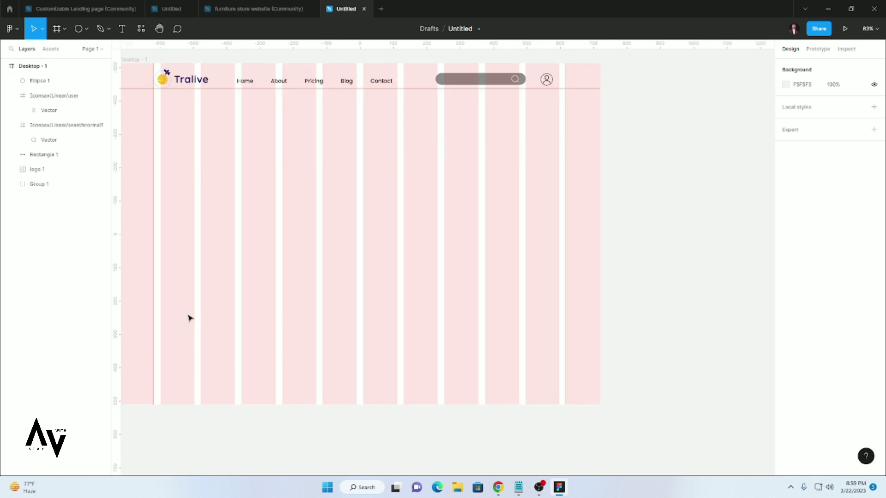
scroll(175, 295, down, 2)
click(10, 28)
click(197, 187)
click(178, 206)
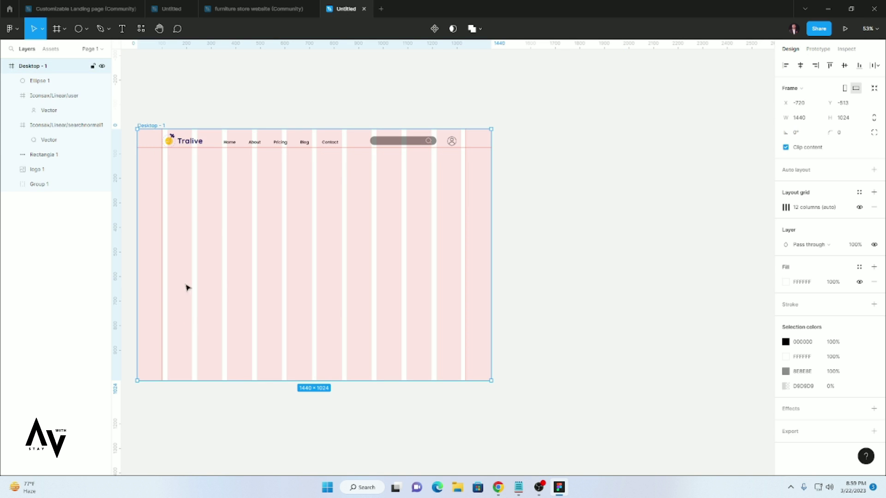
scroll(122, 250, up, 2)
scroll(152, 246, up, 2)
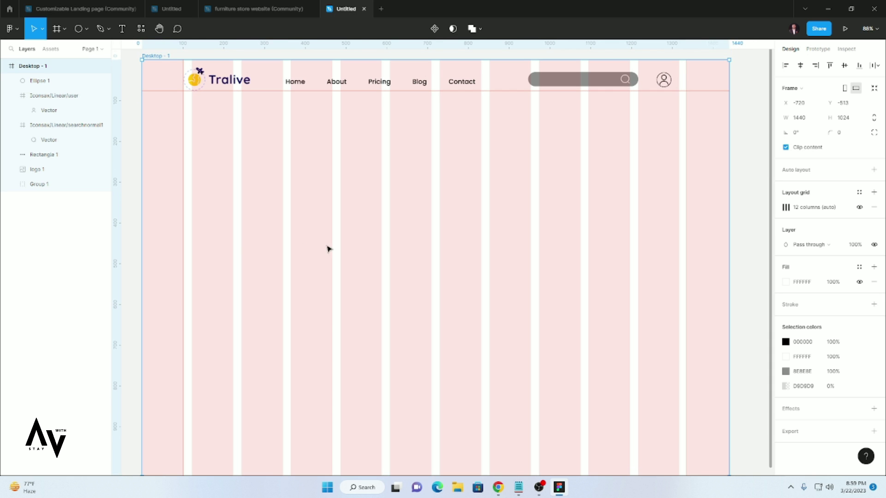
- Import the h1_hero1 image and place it inside the Desktop - 1 frame
click(65, 29)
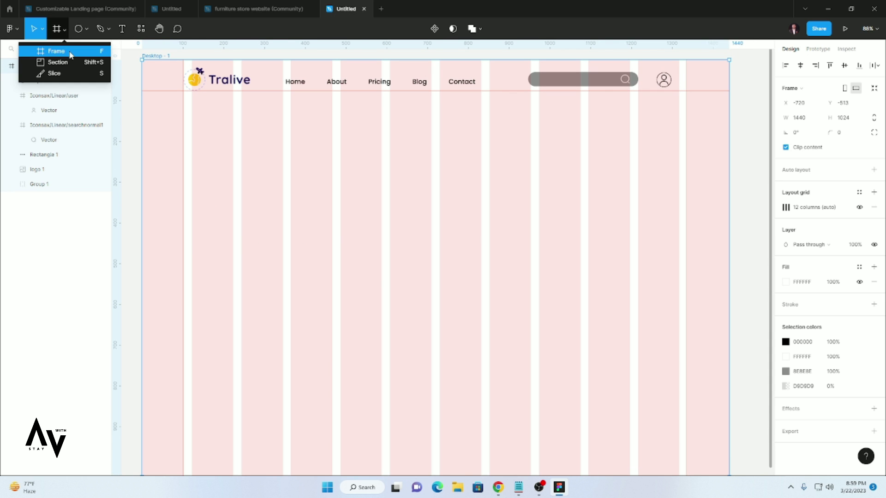
click(87, 28)
click(115, 116)
click(160, 90)
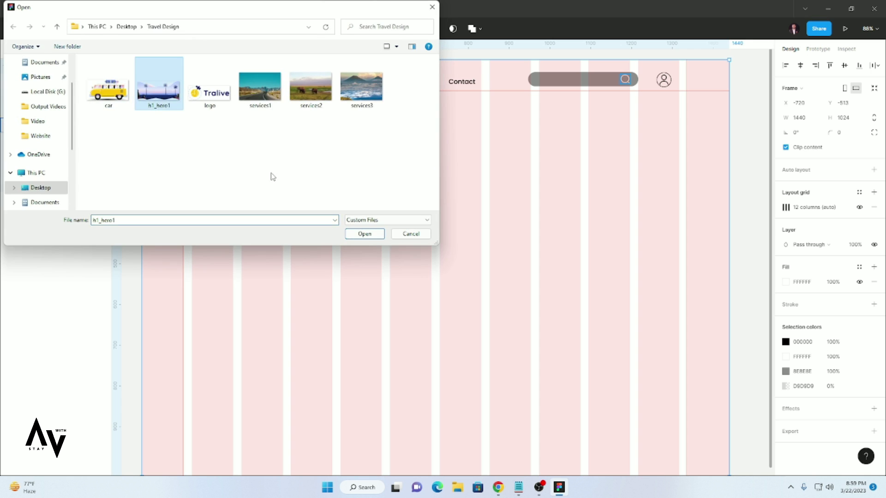
click(357, 228)
click(337, 216)
scroll(366, 231, down, 3)
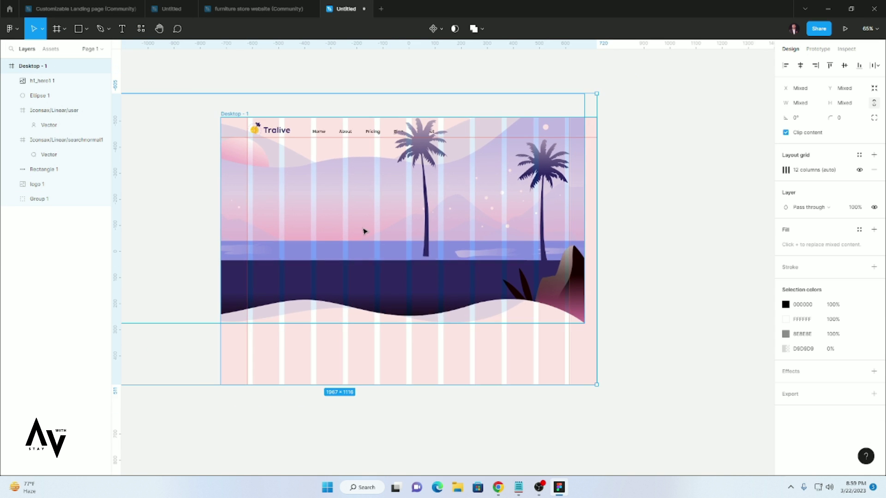
- Resize the hero image to 1437×660 spanning the frame width below the nav
click(469, 304)
drag(470, 304, 535, 201)
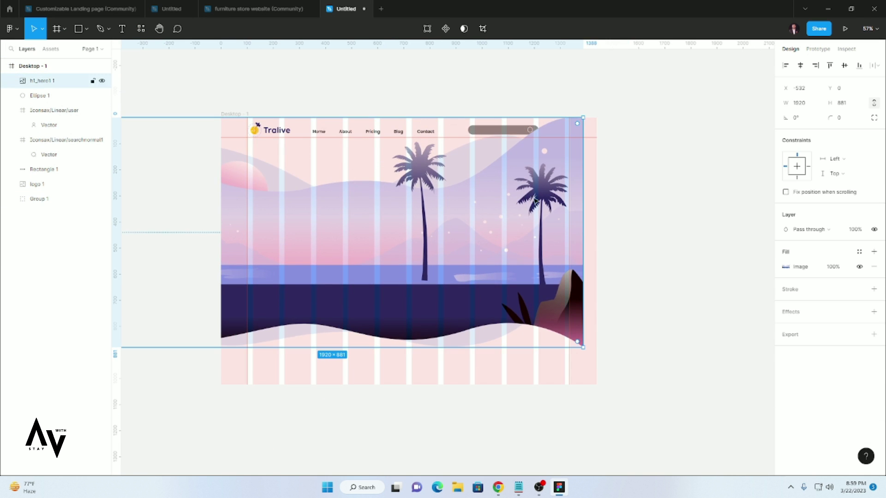
drag(584, 117, 507, 199)
drag(455, 290, 513, 284)
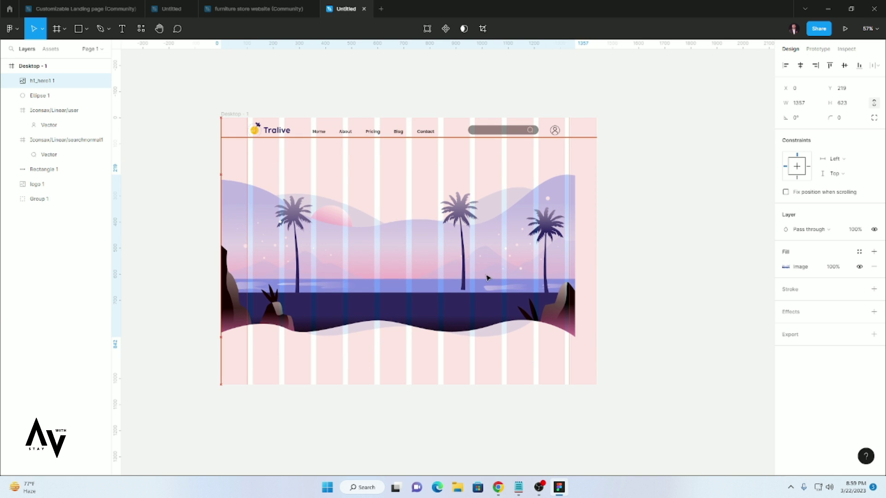
drag(576, 172, 596, 165)
drag(506, 251, 508, 282)
- Place the car image file onto the canvas as a yellow camper van
key(Escape)
click(87, 29)
click(118, 117)
click(111, 90)
click(360, 230)
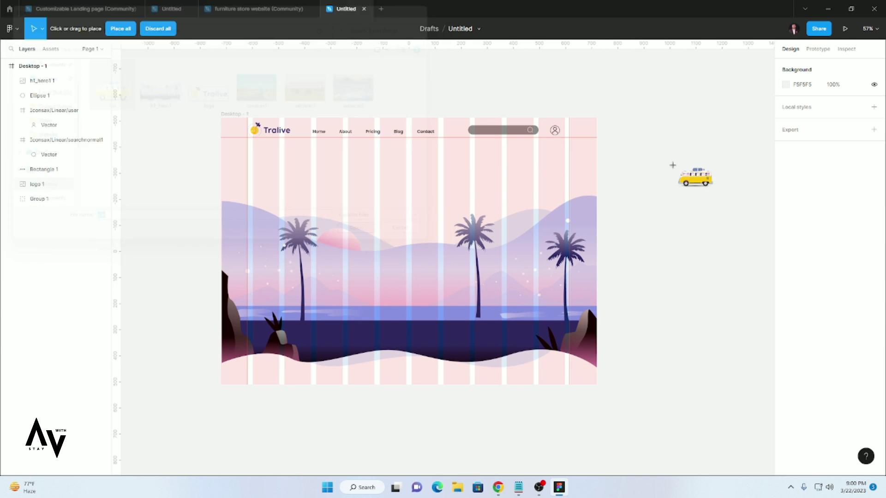
drag(522, 90, 729, 191)
- Shrink the van to about 561×277 and centre it on the beach shoreline
drag(637, 152, 401, 276)
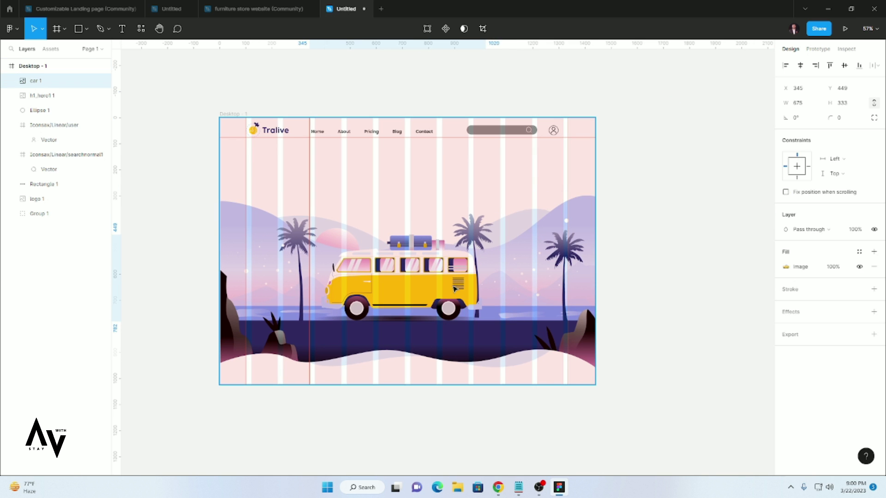
click(752, 245)
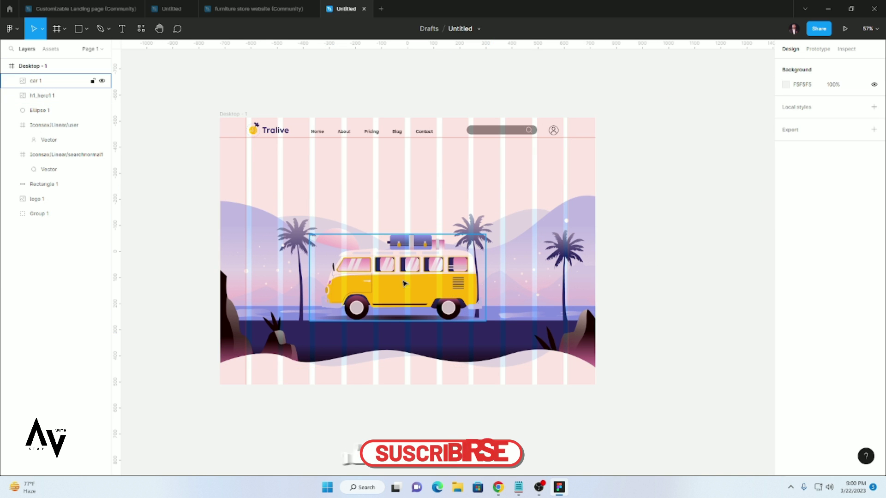
scroll(380, 287, down, 1)
drag(379, 286, 427, 290)
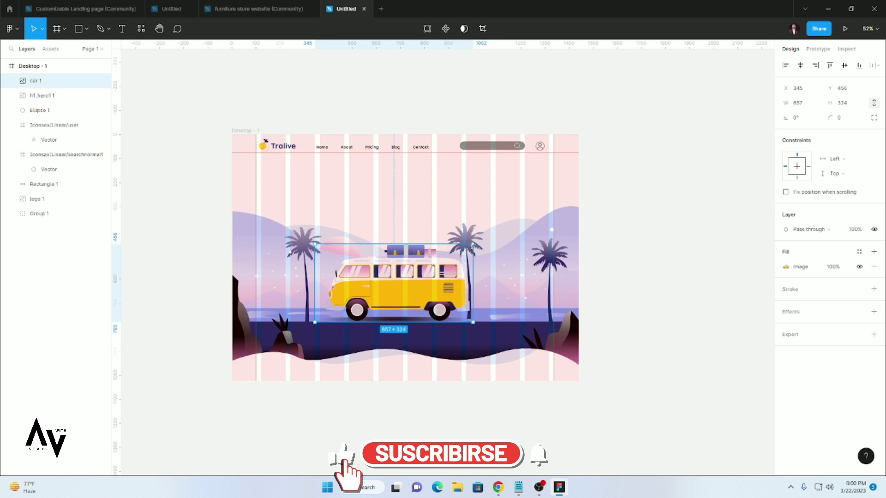
drag(427, 291, 438, 290)
scroll(414, 297, up, 2)
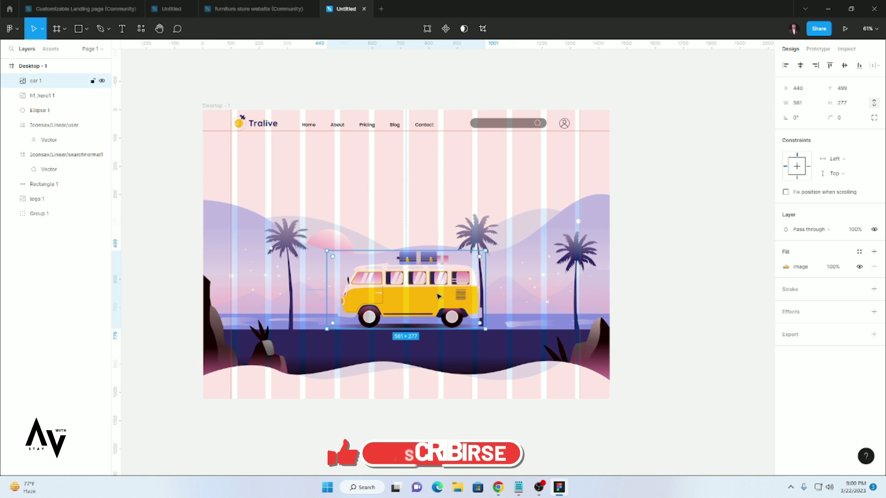
click(406, 197)
scroll(405, 193, up, 1)
scroll(406, 193, up, 1)
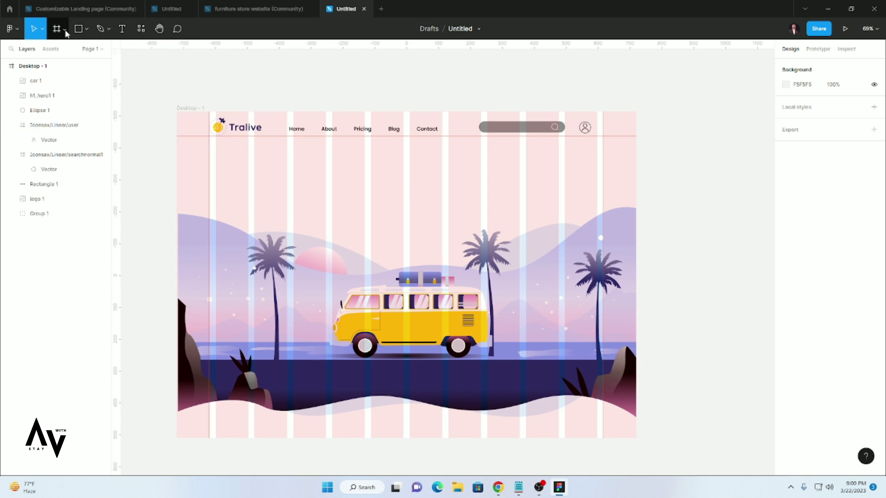
- Paste the heading copy from Notepad into a new text box above the van
click(122, 30)
click(348, 185)
click(518, 488)
drag(257, 142, 102, 143)
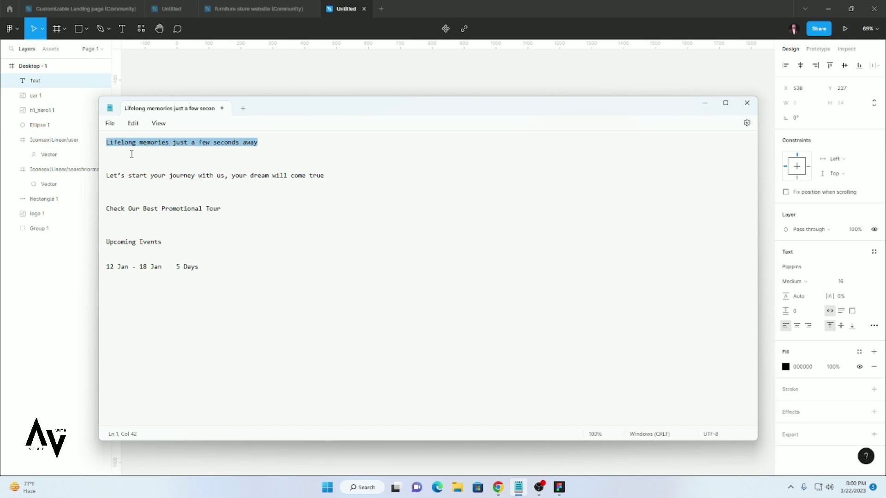
key(ctrl+c)
key(alt+Tab)
key(ctrl+v)
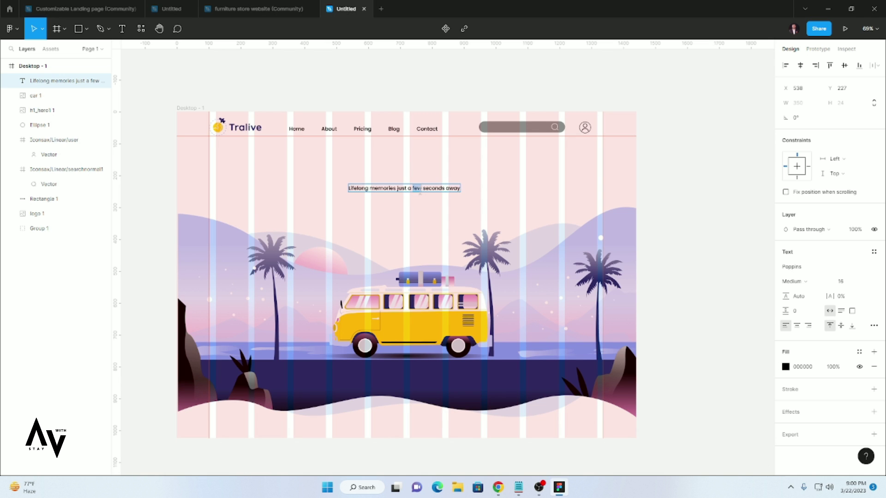
- Style the heading as Poppins Bold at size 40
click(867, 283)
click(852, 336)
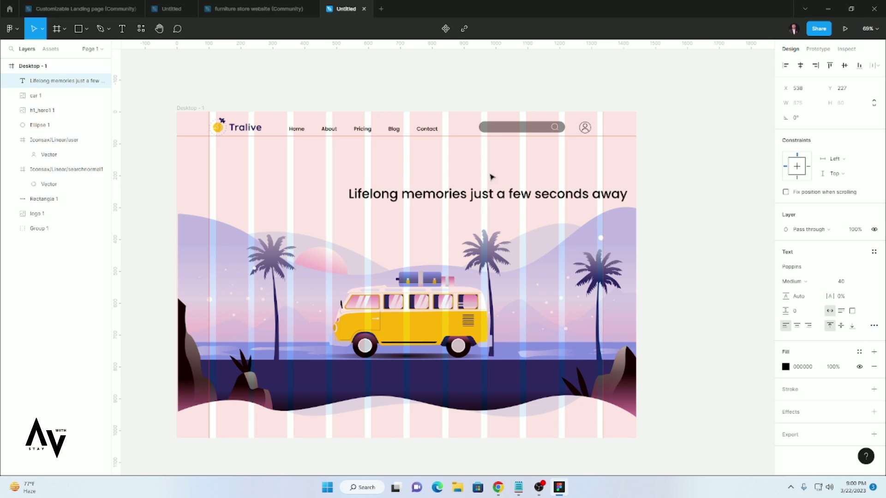
click(803, 299)
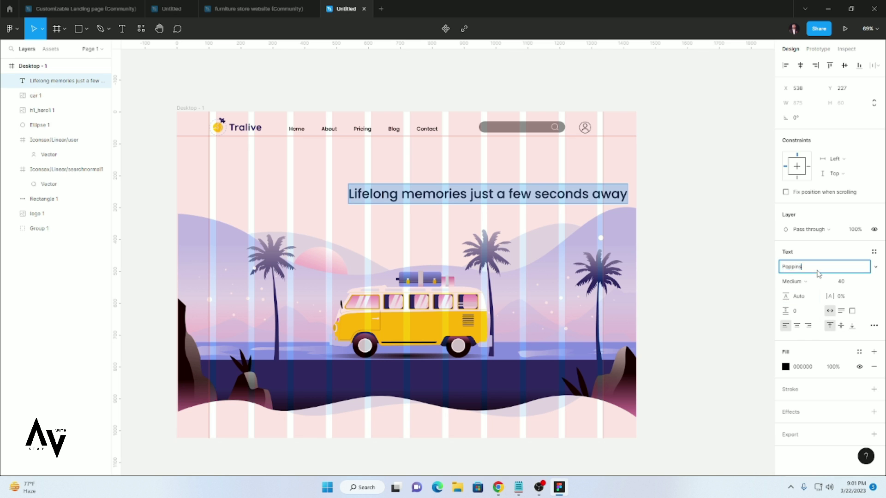
click(874, 267)
click(840, 279)
click(793, 281)
click(804, 303)
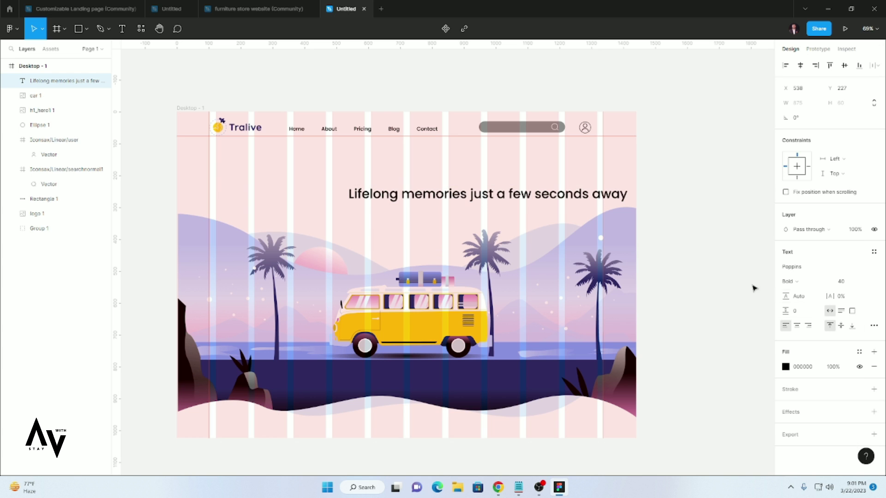
- Move the heading above the van, delete 'few seconds away', and Alt-drag a copy below
double_click(561, 197)
key(Escape)
drag(498, 194, 418, 175)
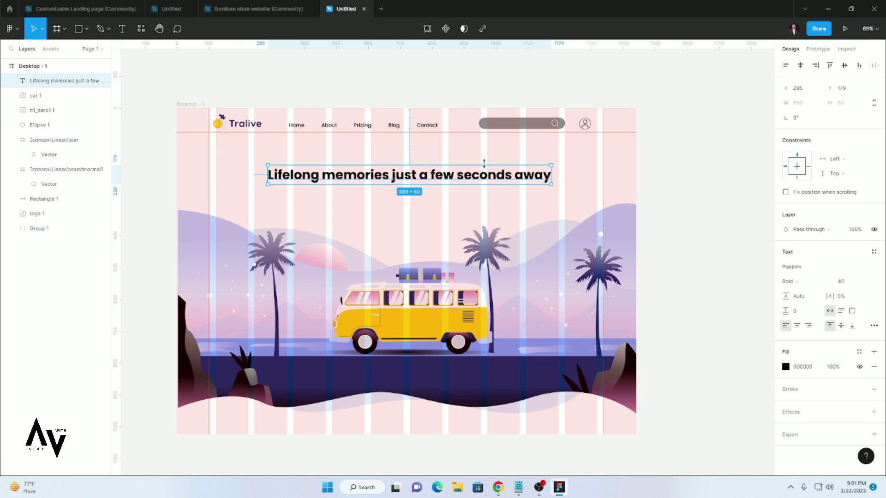
double_click(437, 177)
drag(431, 175, 550, 184)
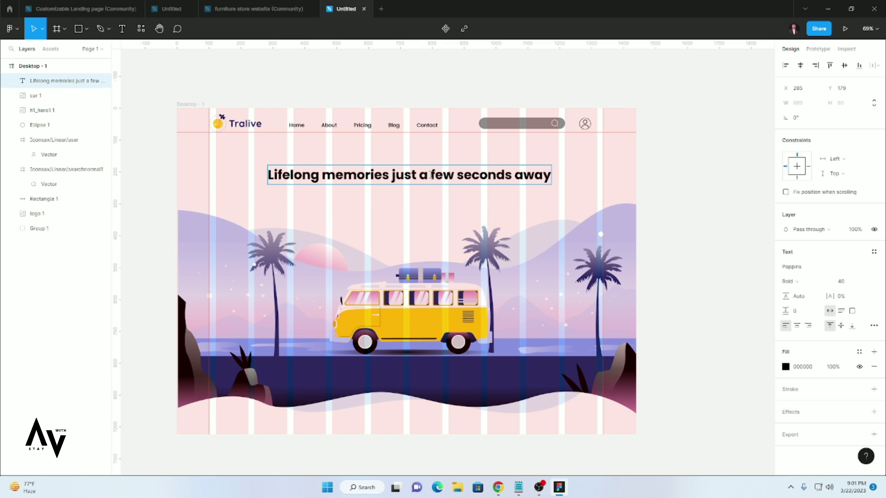
key(Delete)
key(Escape)
mouse_move(404, 176)
mouse_down()
mouse_move(476, 177)
mouse_move(477, 214)
mouse_up()
- Enlarge the top heading to size 64 and shift it up and left
double_click(456, 178)
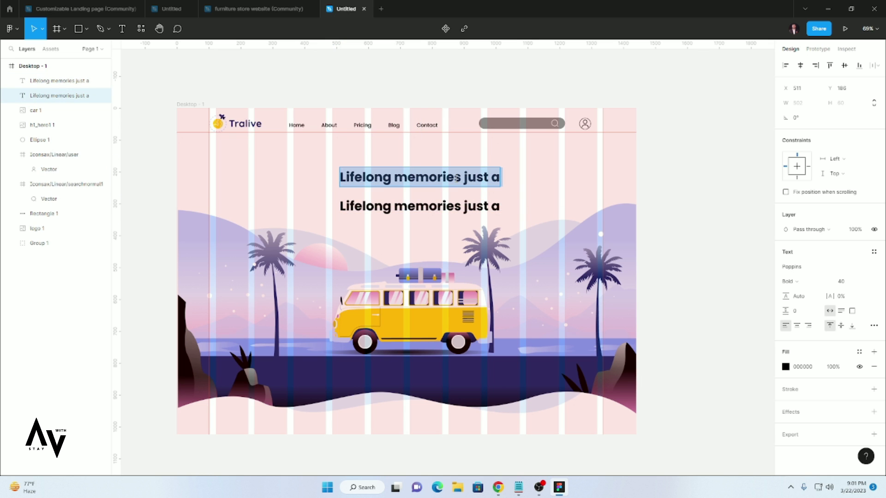
click(866, 282)
click(857, 308)
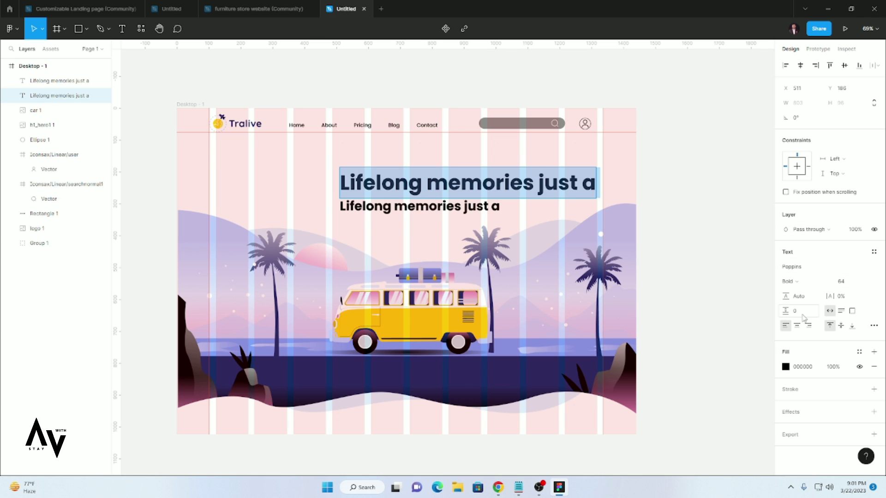
key(Escape)
drag(563, 190, 515, 182)
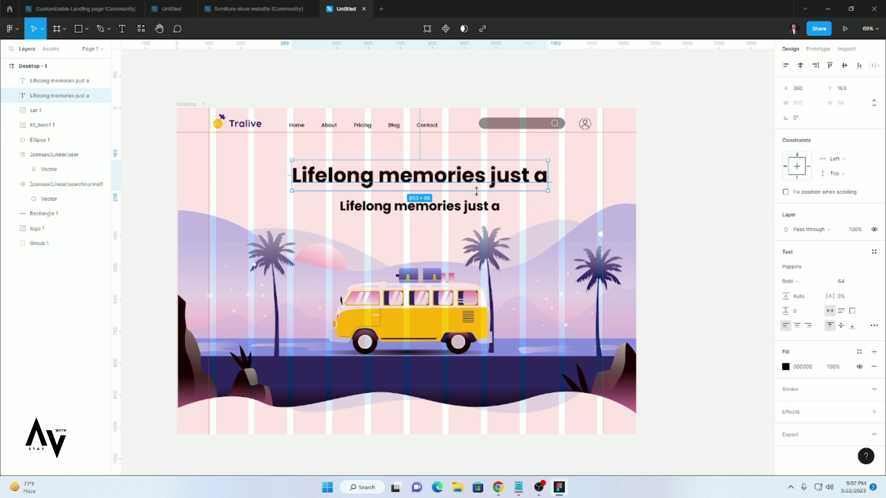
- Capitalise 'Memories' in the top heading and recentre it
double_click(421, 176)
click(398, 177)
key(BackSpace)
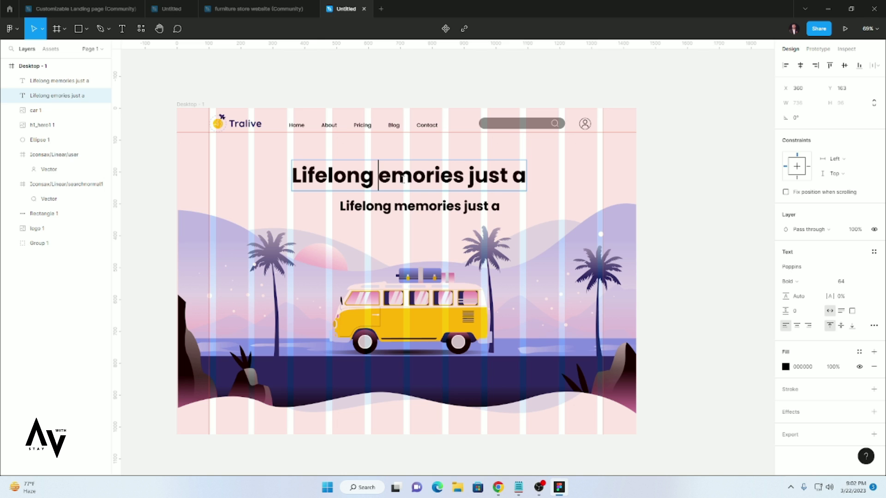
text(M)
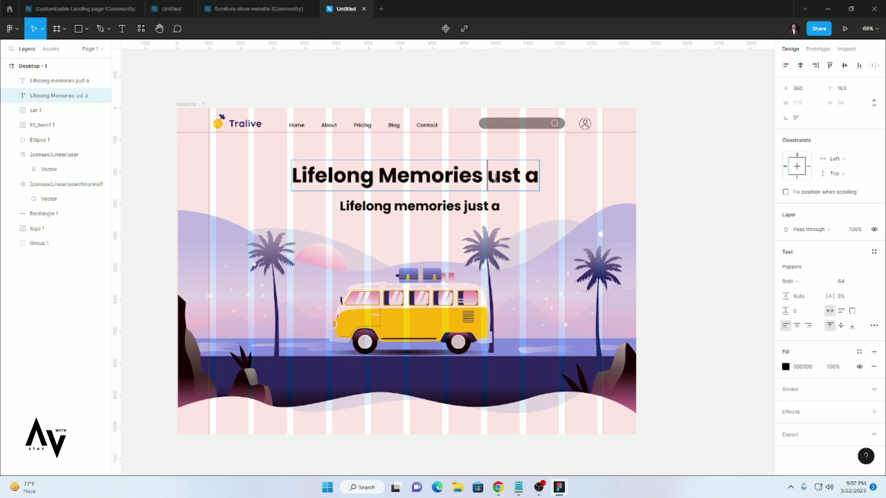
key(Escape)
drag(501, 183, 491, 181)
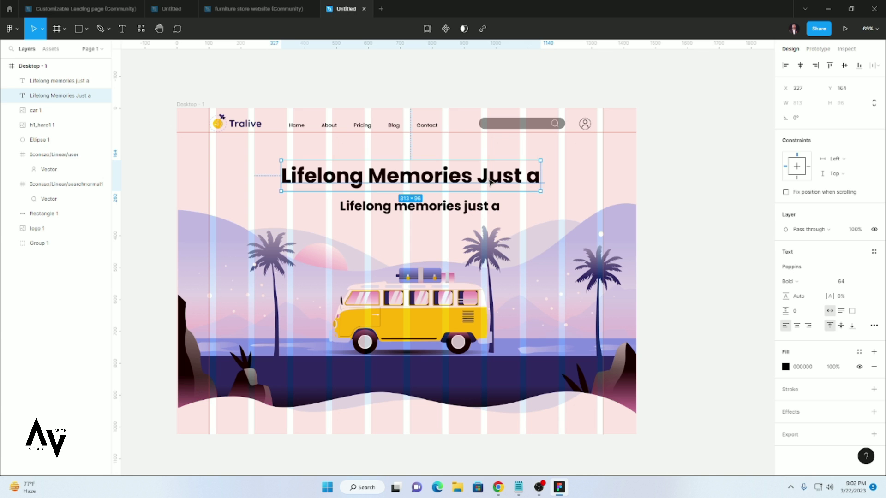
drag(490, 181, 498, 180)
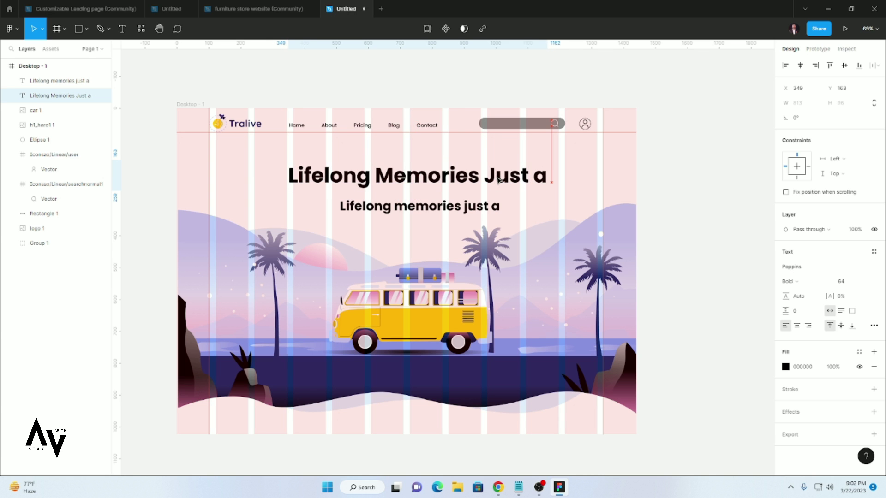
- Set the second line to size 54 and retype it as 'few seconds away'
double_click(455, 208)
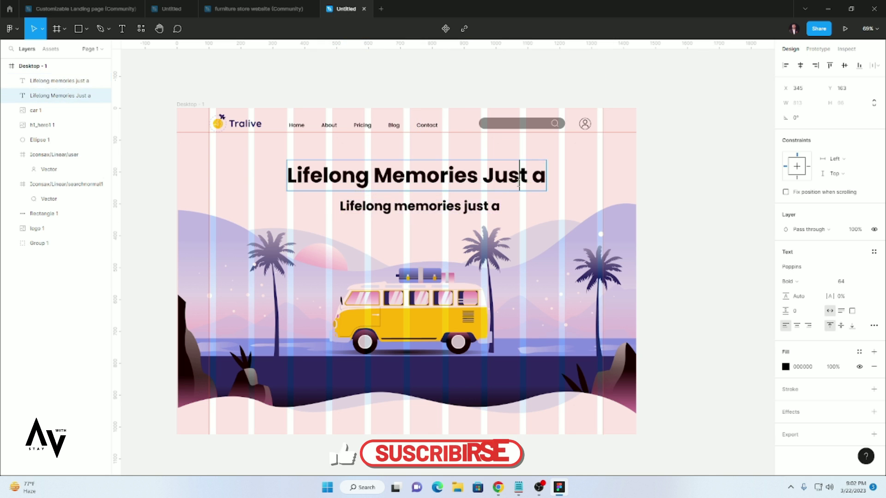
double_click(487, 206)
key(ctrl+a)
click(841, 281)
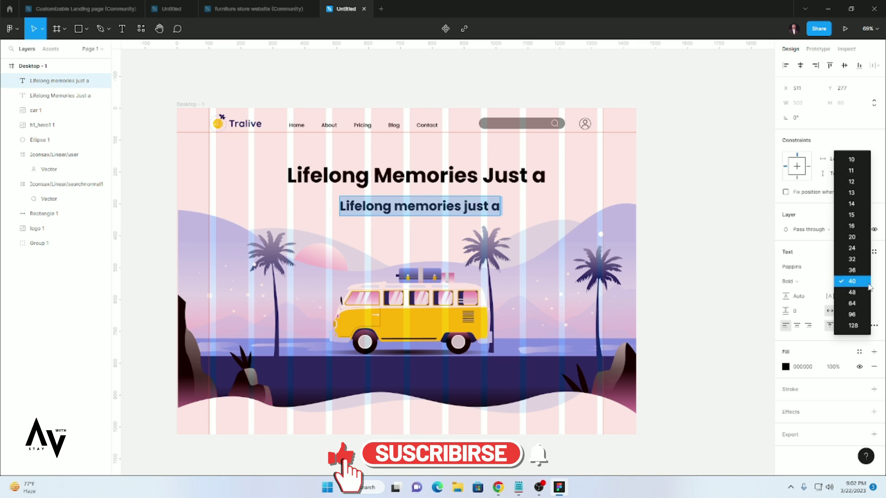
click(849, 302)
drag(562, 223, 513, 217)
click(842, 283)
text(8)
key(Return)
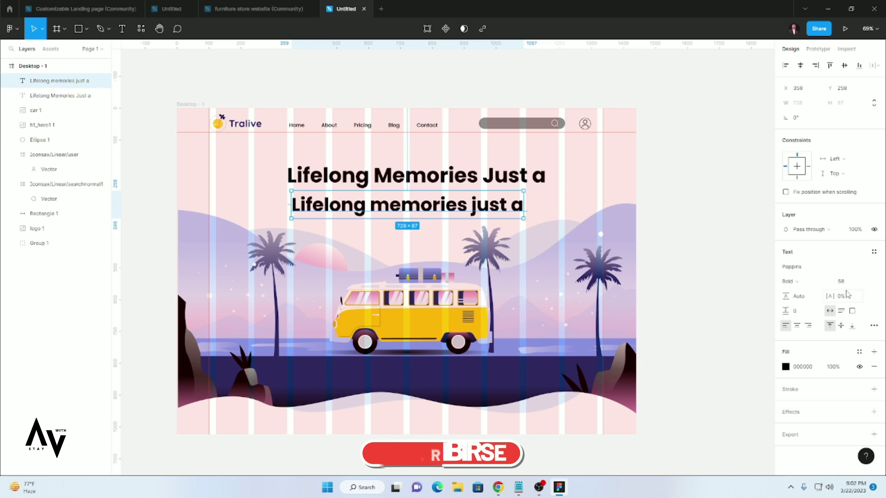
text(54)
key(Return)
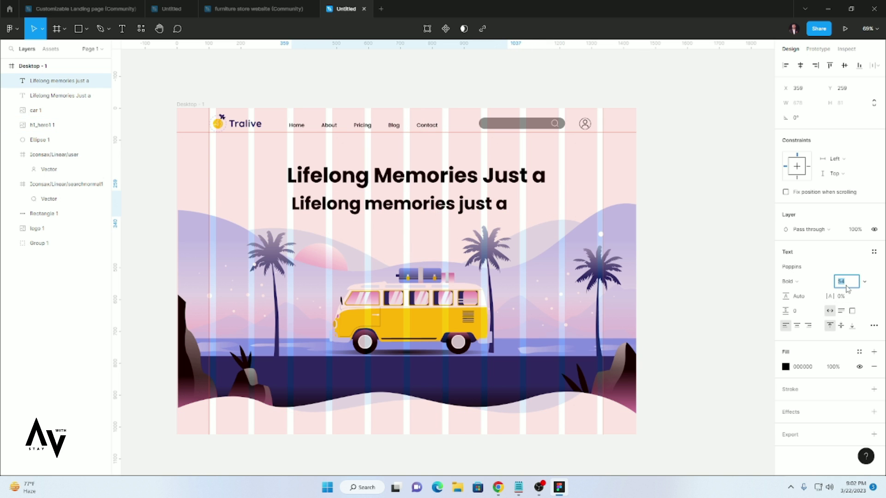
text(few seconds away)
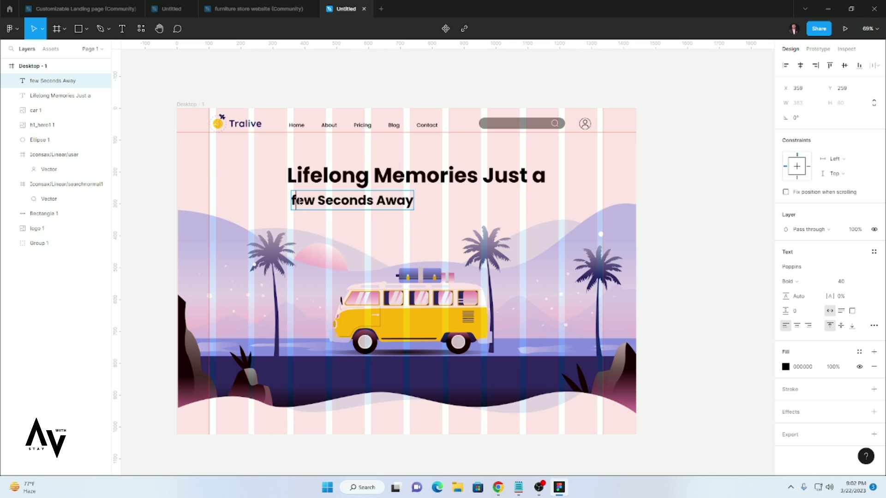
- Enlarge Few Seconds Away to size 48 and centre it under the heading
drag(353, 206, 418, 213)
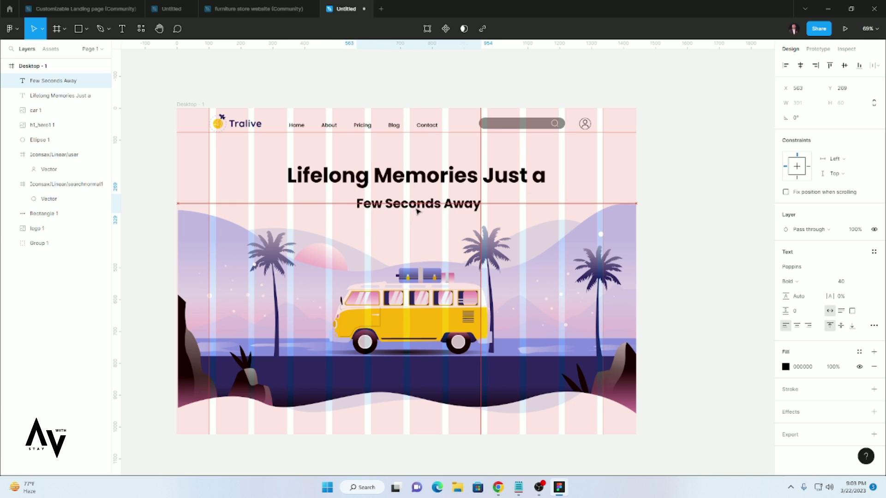
click(841, 281)
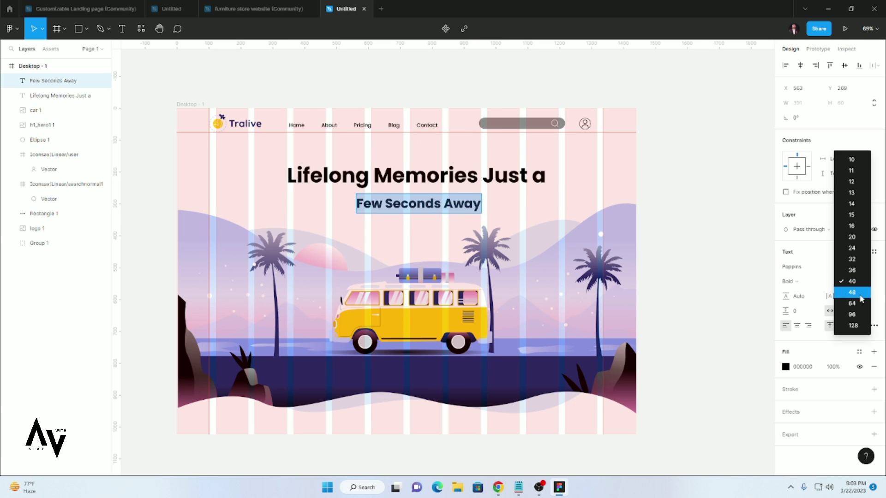
click(860, 302)
drag(462, 214, 444, 216)
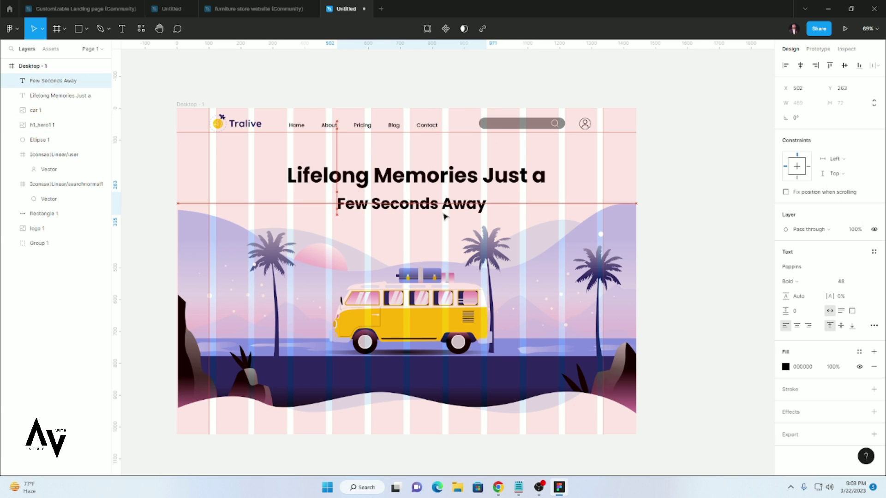
- Eyedrop navy 1A2D6D into the fills of both heading lines
click(427, 187)
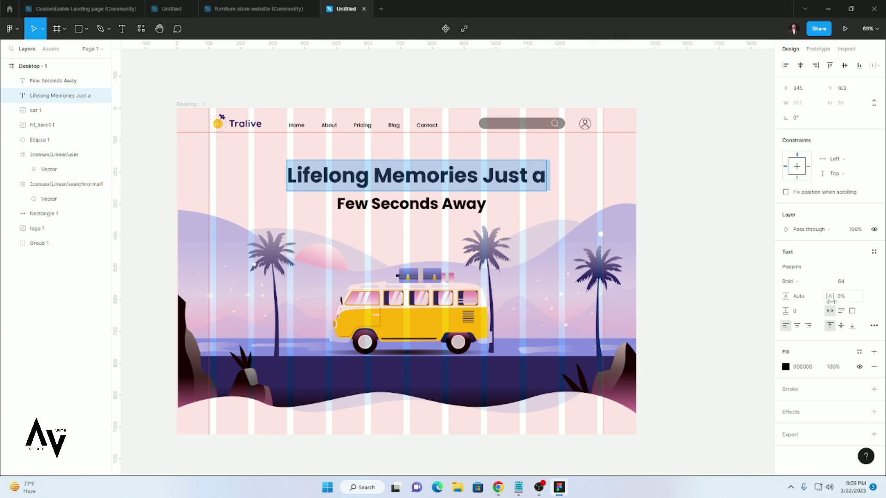
click(786, 368)
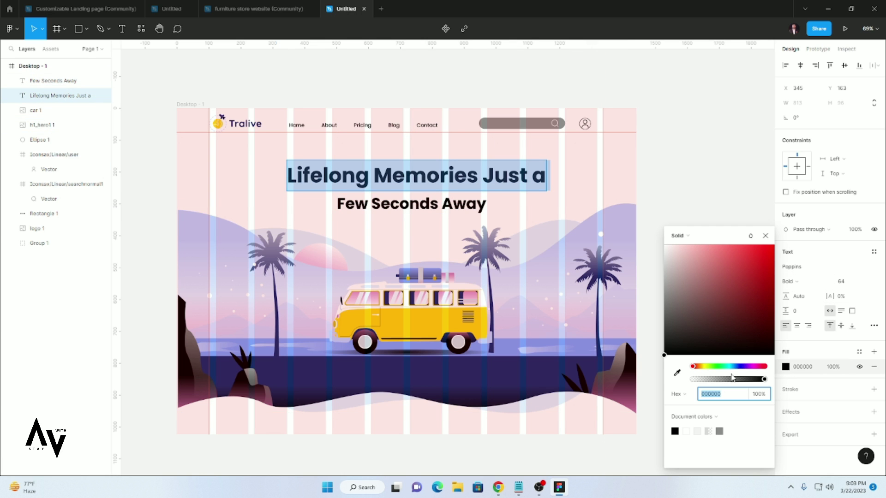
click(678, 373)
click(528, 385)
click(752, 386)
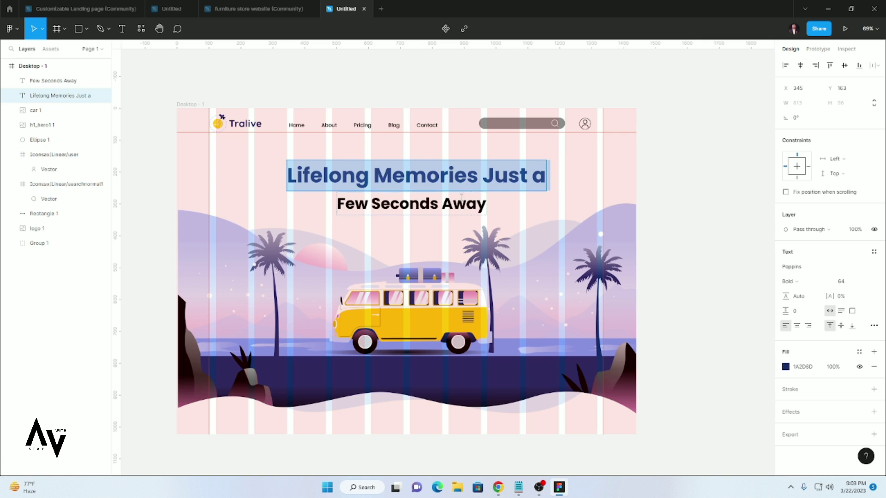
click(461, 199)
click(785, 367)
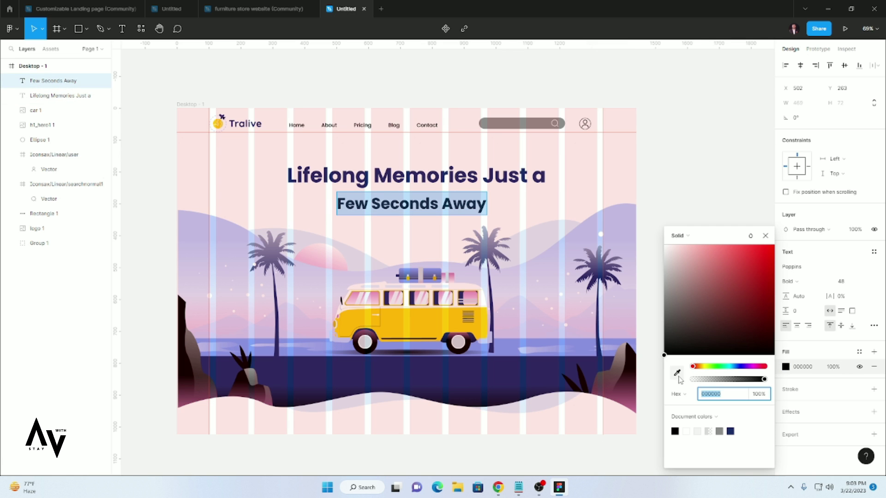
click(730, 431)
key(Escape)
- Hide the layout grids from the View menu
click(762, 217)
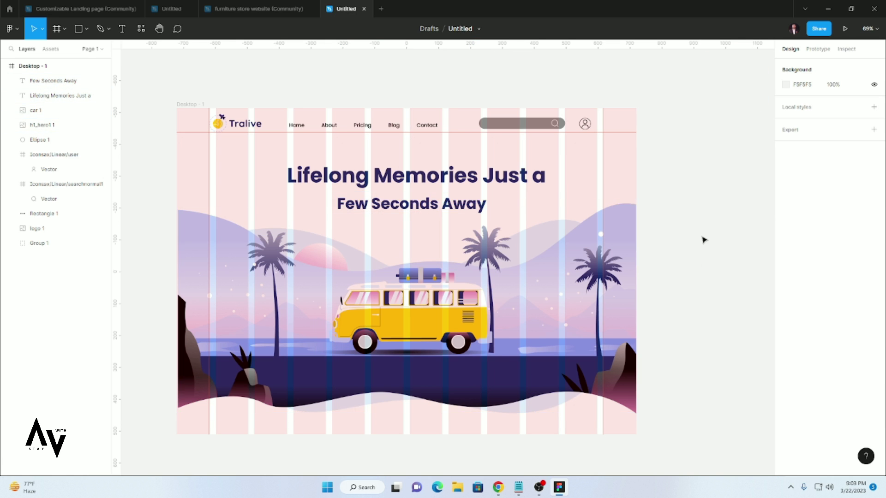
click(12, 28)
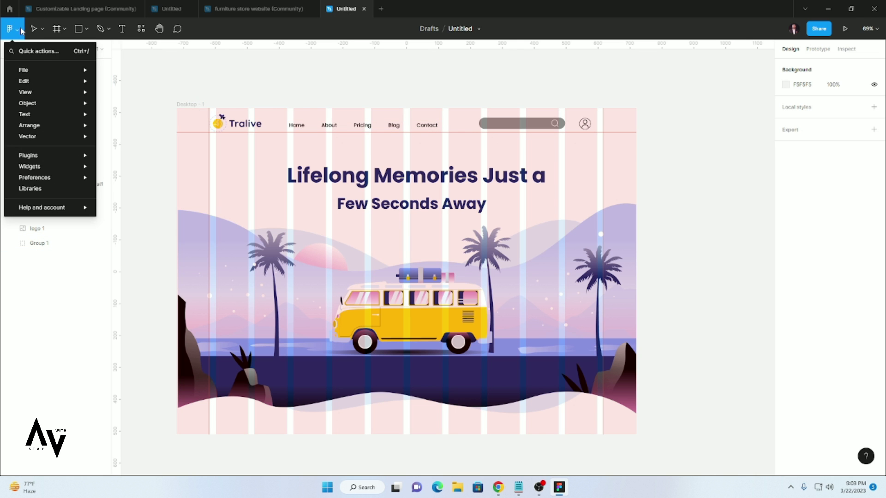
click(120, 104)
scroll(438, 210, down, 3)
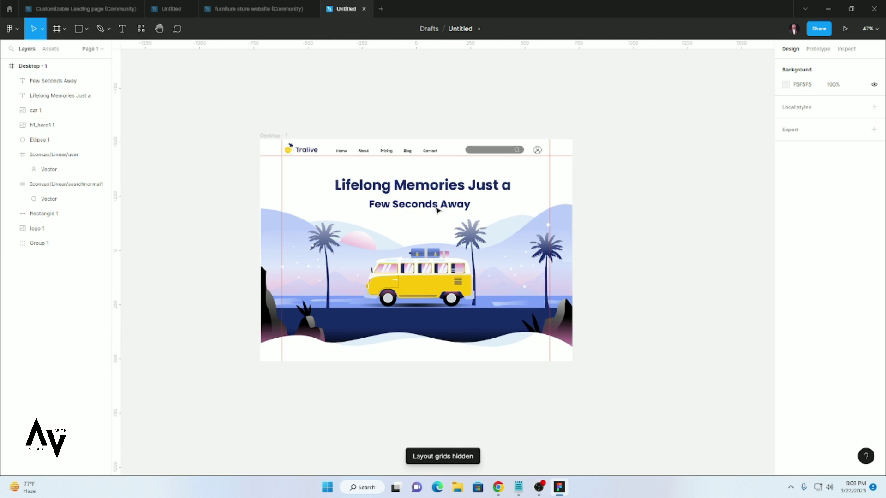
scroll(494, 161, up, 5)
- Set the header search bar's fill to black 000000
click(547, 100)
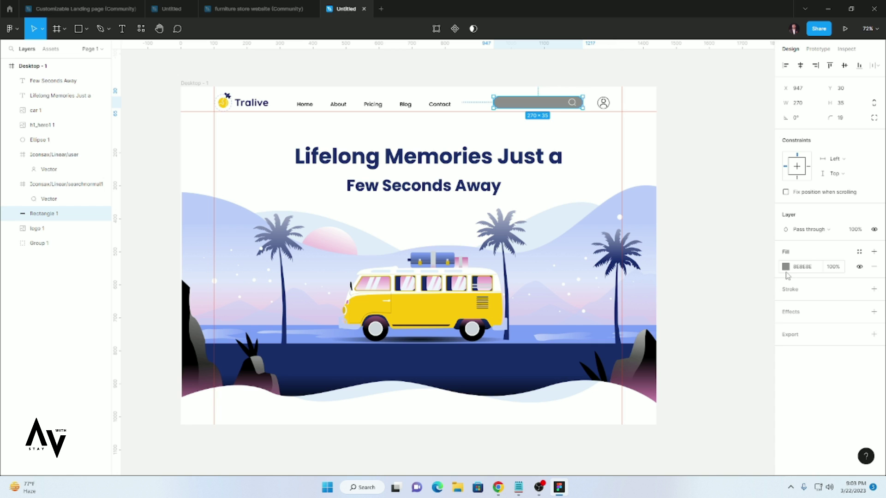
click(785, 267)
click(668, 317)
drag(665, 344, 668, 356)
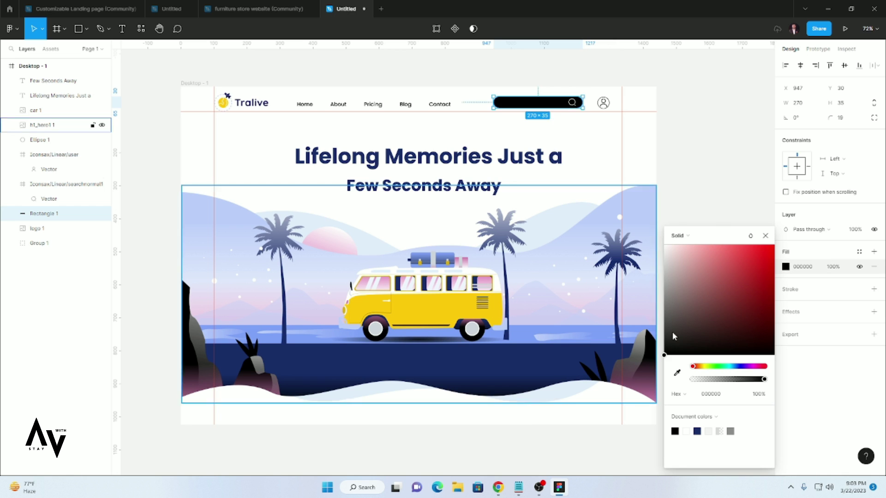
click(731, 235)
click(577, 103)
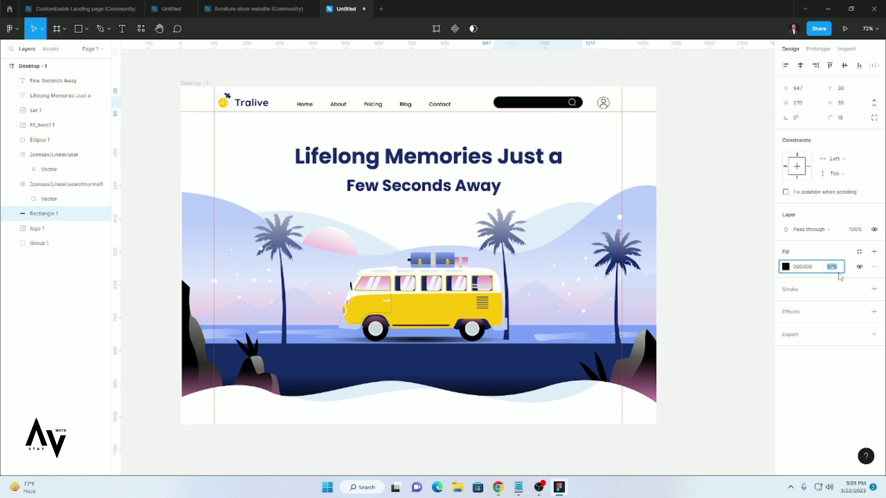
click(742, 272)
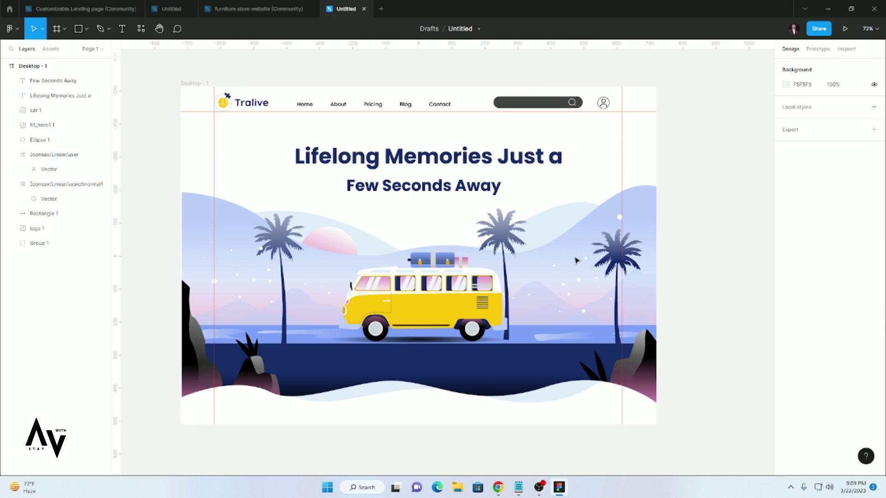
- Group the user icon with its circle as Group 2
click(608, 107)
shift+click(602, 103)
right_click(601, 103)
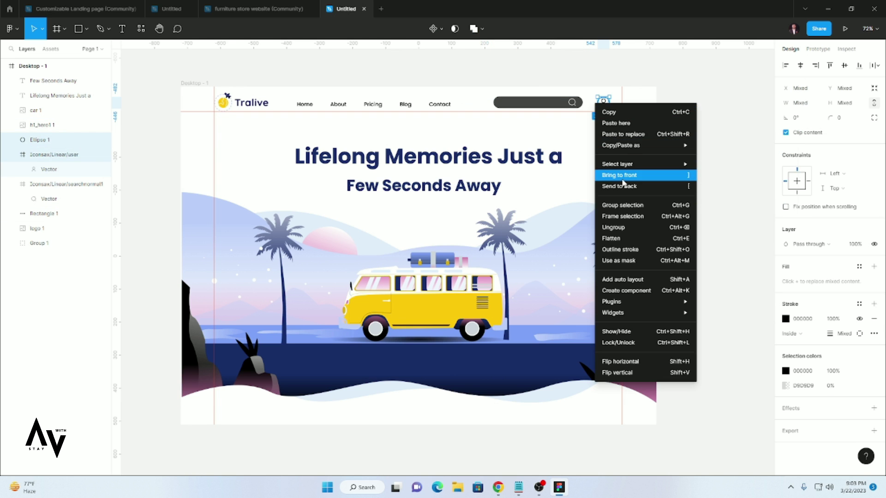
click(625, 206)
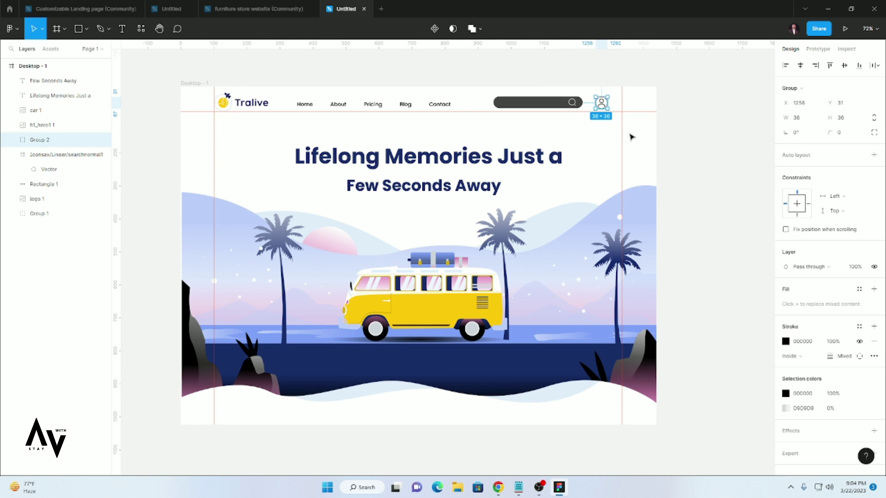
- Group the search bar with its magnifier icon as Group 3
click(576, 103)
right_click(571, 102)
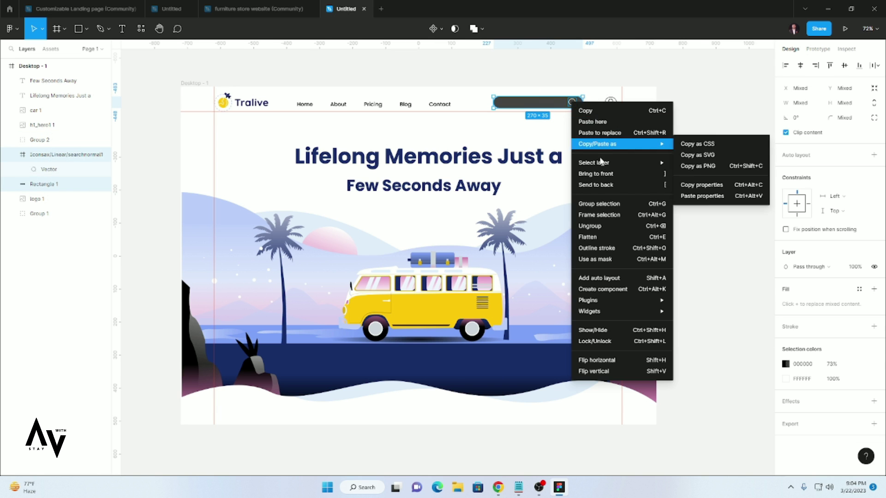
click(598, 204)
- Inspect the navigation links group and its Pricing and Contact links
click(372, 104)
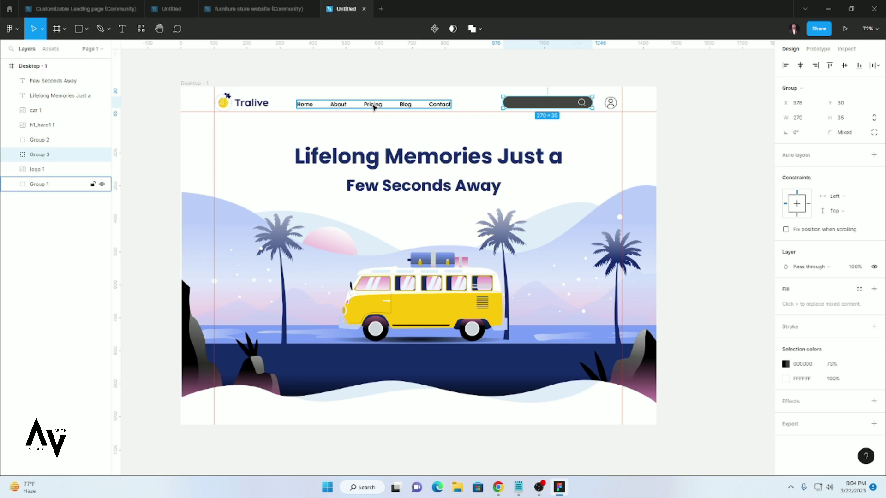
double_click(373, 104)
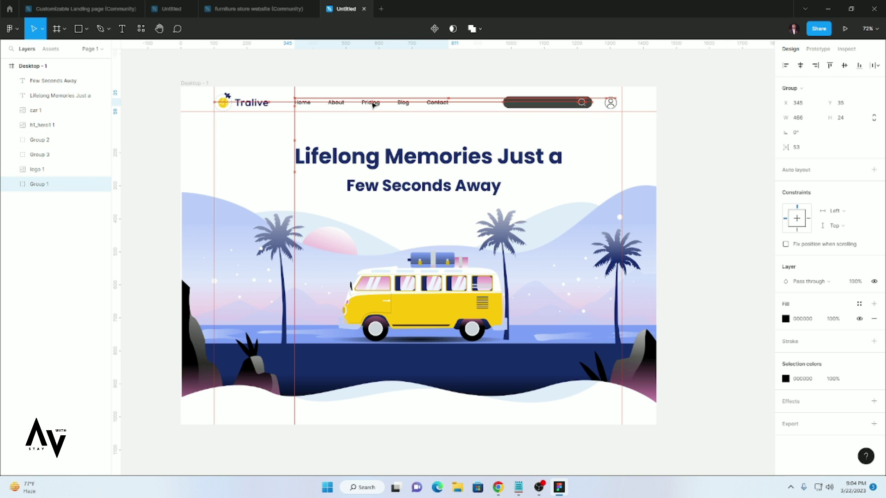
click(426, 98)
click(380, 105)
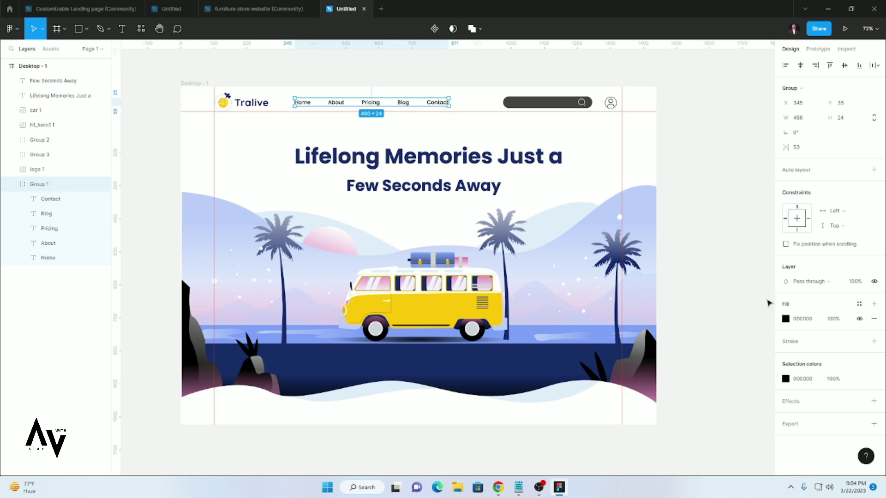
click(735, 273)
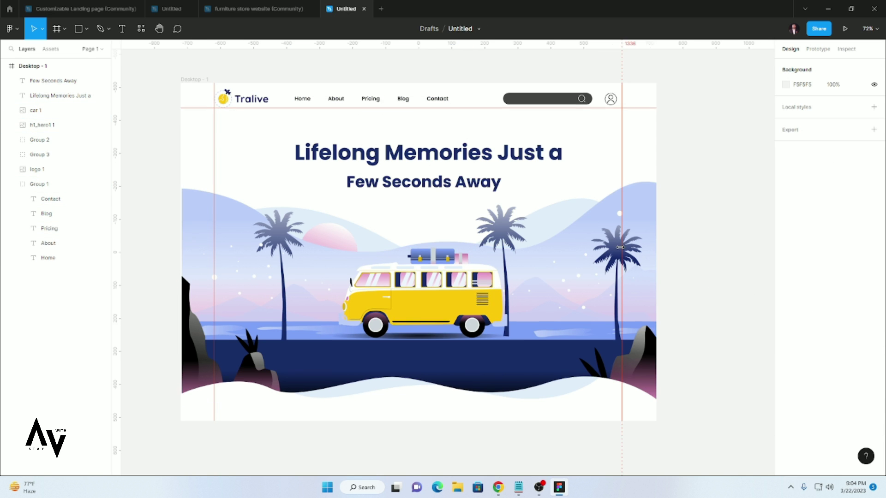
- Extend the Desktop frame downward to a height of 1491
scroll(421, 327, down, 3)
click(32, 66)
drag(420, 329, 437, 463)
scroll(437, 390, down, 1)
drag(418, 434, 418, 456)
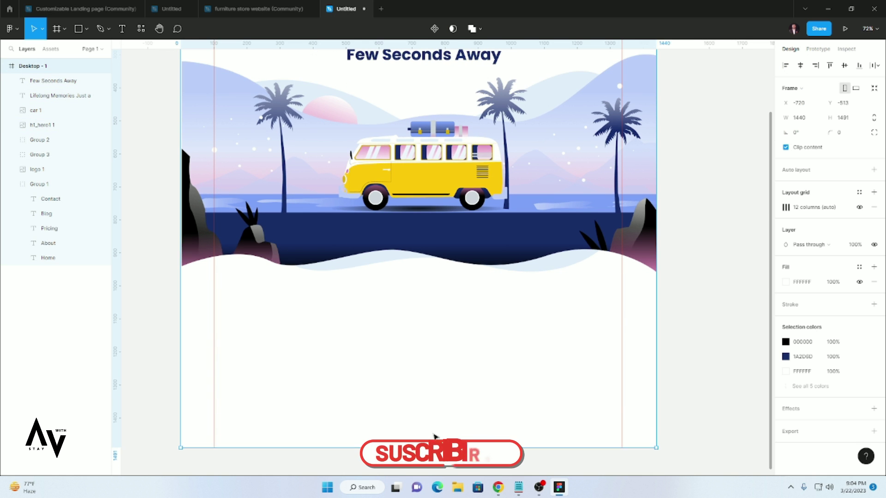
- Select the tagline line in the Notepad notes
click(518, 487)
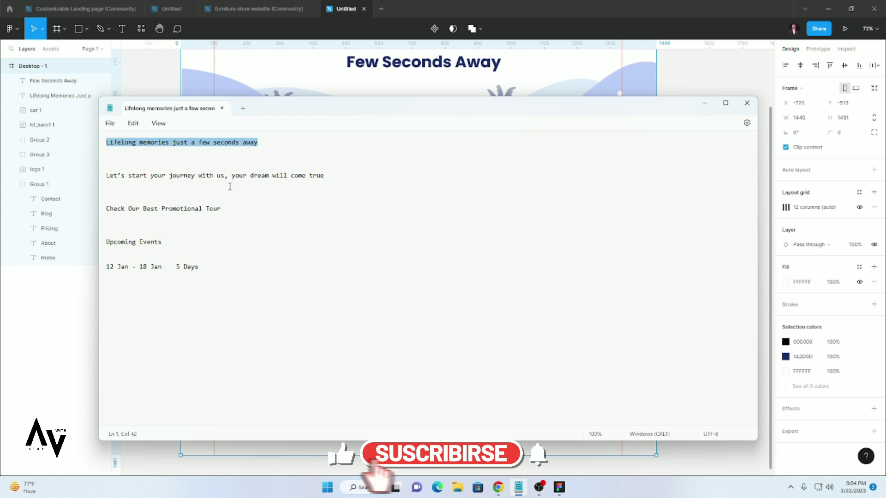
drag(106, 175, 323, 175)
click(704, 103)
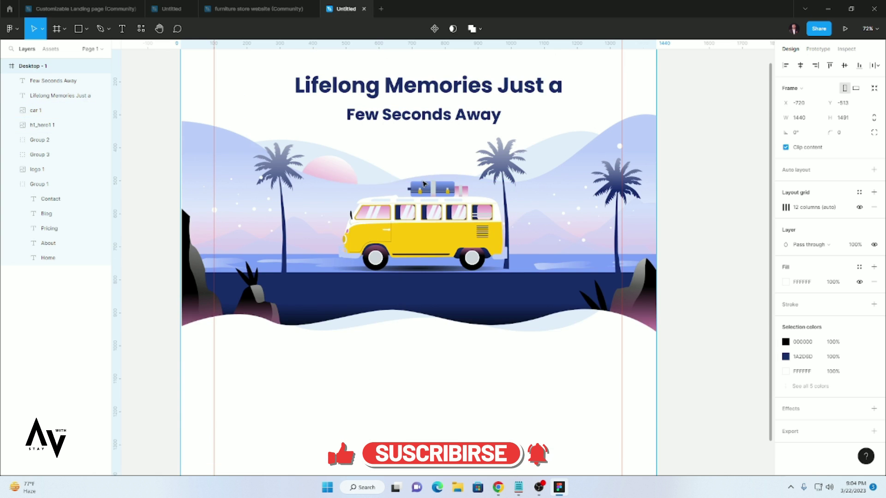
- Move the car and hero illustration lower beneath the headings
scroll(429, 190, up, 5)
click(434, 332)
shift+click(533, 342)
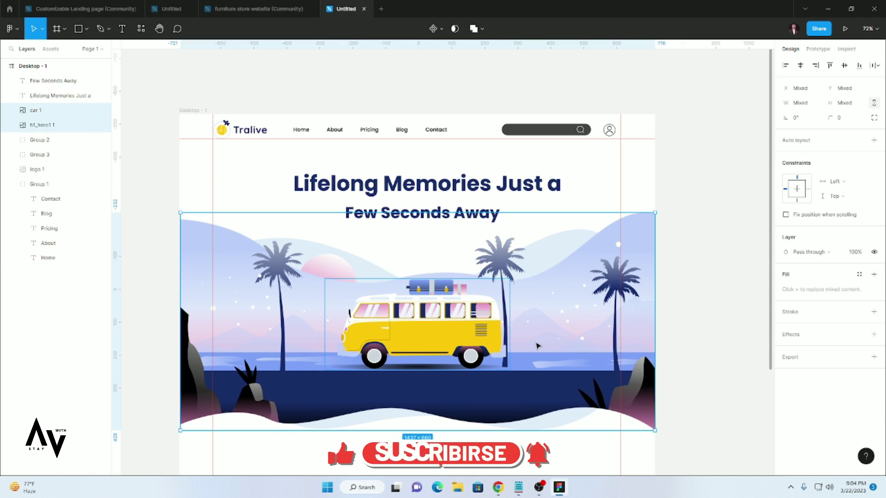
drag(535, 330, 537, 355)
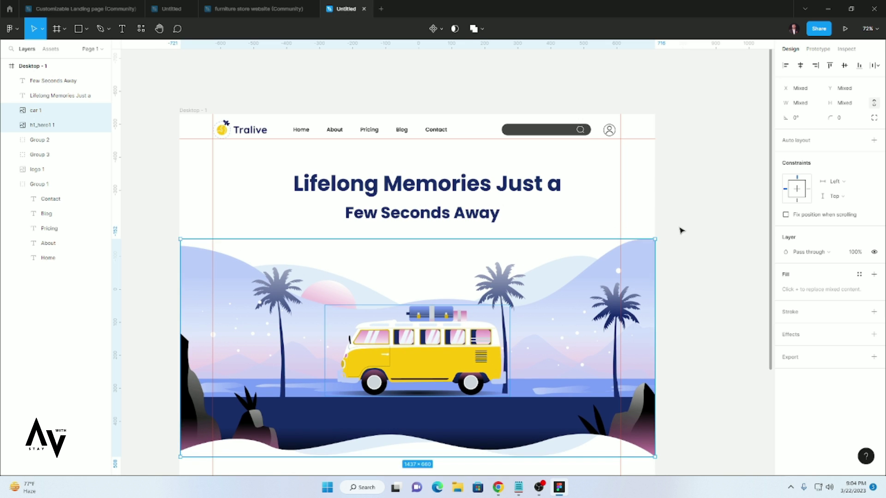
click(464, 216)
- Duplicate Few Seconds Away below and replace it with the tagline text at size 24
drag(464, 216, 450, 248)
double_click(450, 247)
key(ctrl+v)
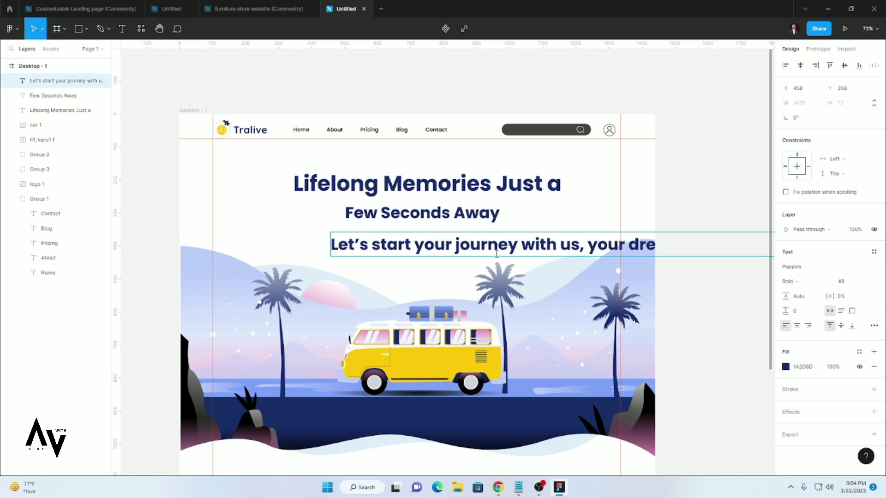
key(ctrl+a)
click(862, 282)
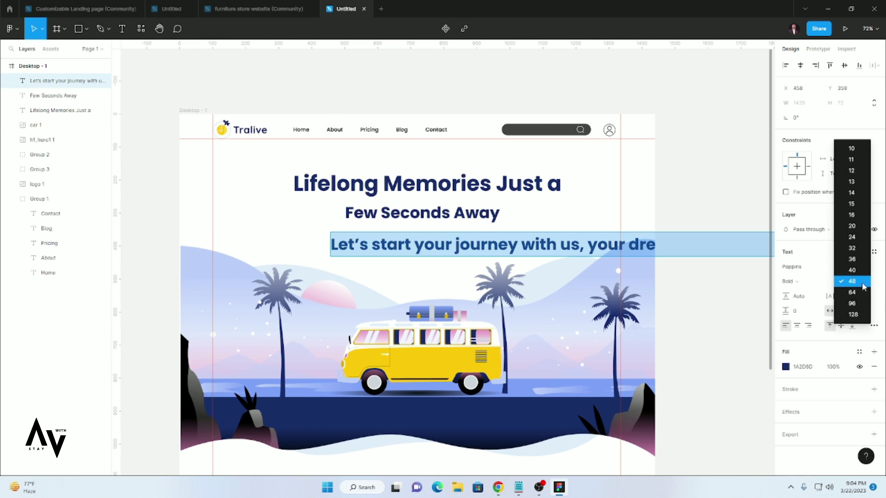
click(851, 236)
key(Escape)
drag(453, 249, 421, 243)
drag(496, 237, 491, 237)
click(571, 222)
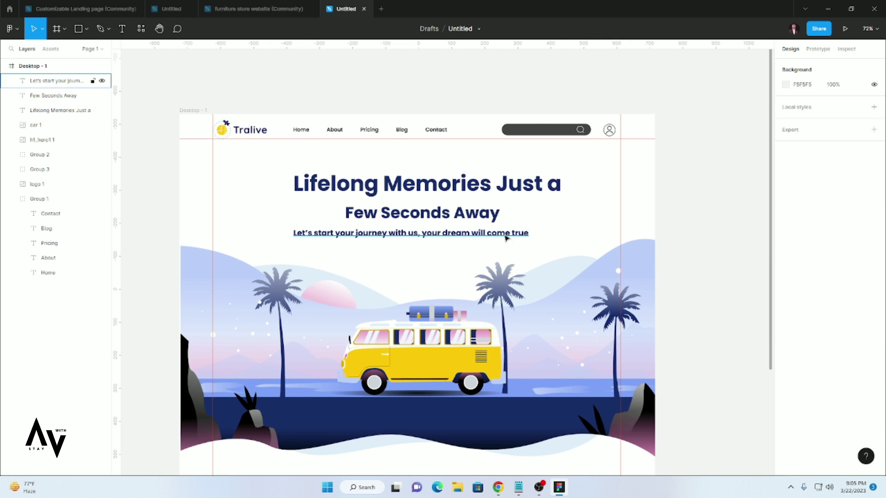
- Make the tagline grey 676767 at size 19, centred under the headings
double_click(506, 238)
click(785, 368)
drag(665, 299, 664, 310)
click(840, 281)
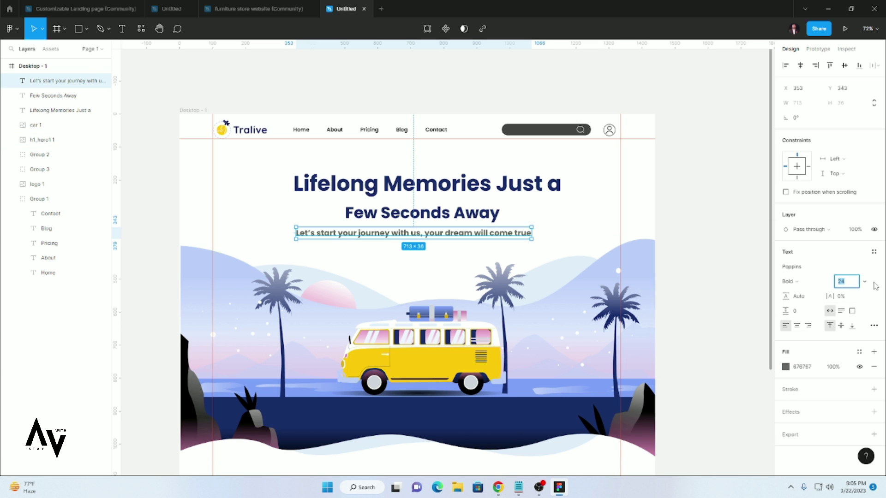
text(19)
key(Return)
drag(428, 236, 456, 236)
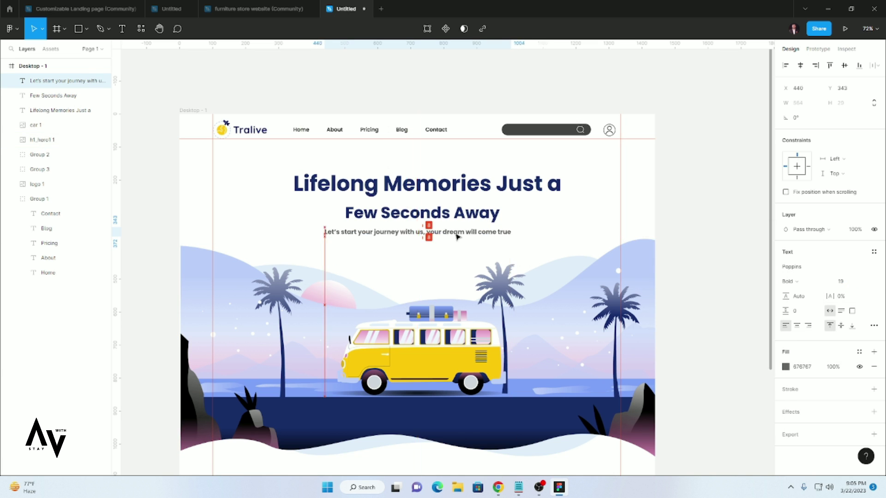
- Eyedrop navy 1A2D6D into the tagline's fill
click(786, 367)
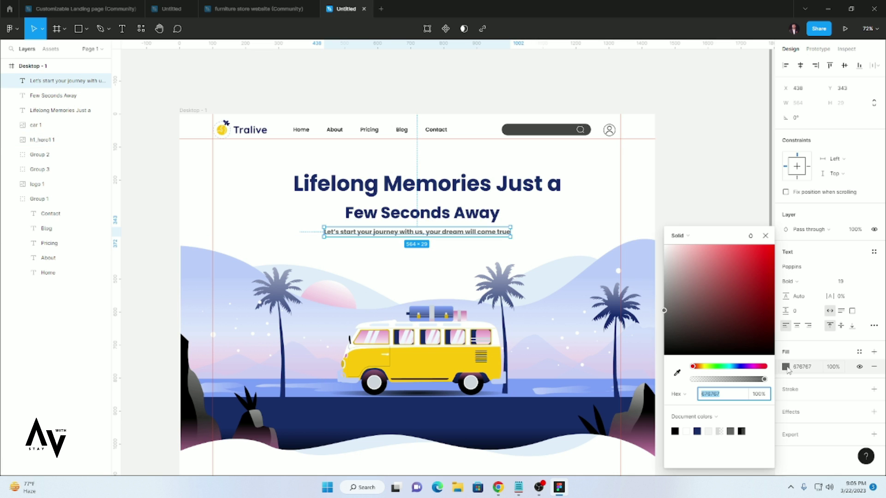
key(i)
click(627, 412)
click(766, 236)
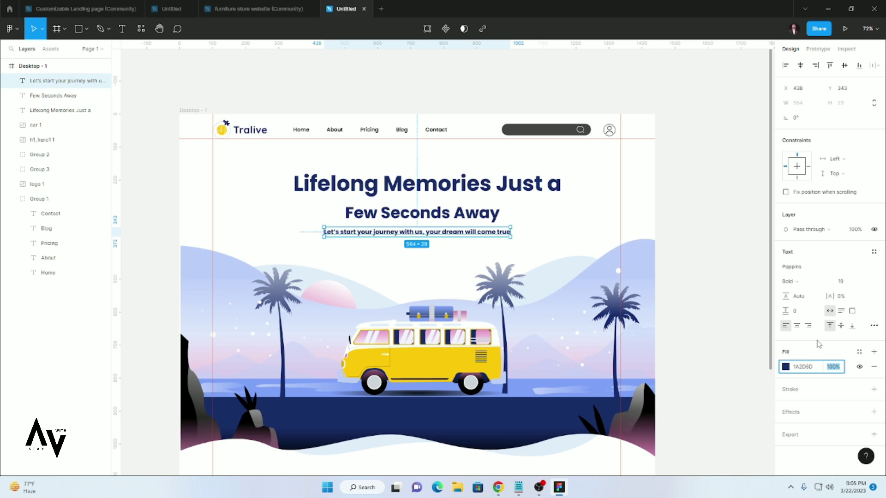
- Switch the tagline under the hero headings to the Poor Story font
click(871, 269)
key(Up)
key(Return)
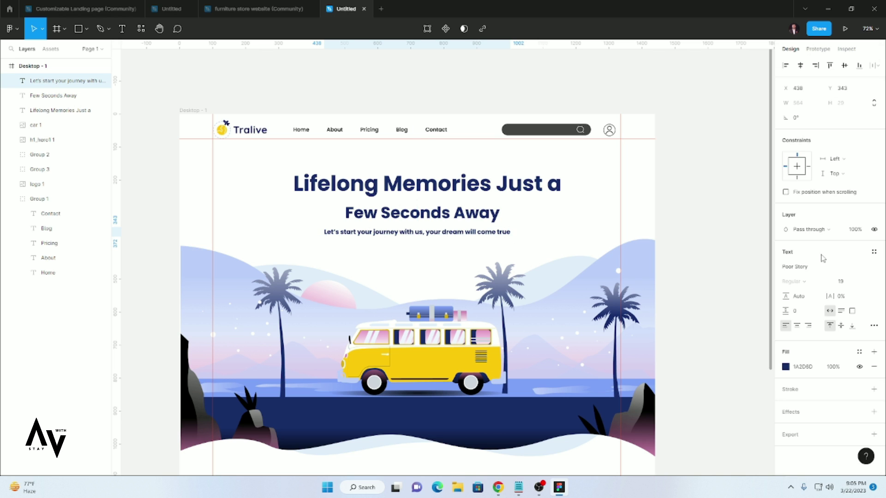
- Set the tagline to size 23, centre it, and nudge the Lifelong Memories heading slightly left
drag(437, 233, 461, 236)
click(852, 283)
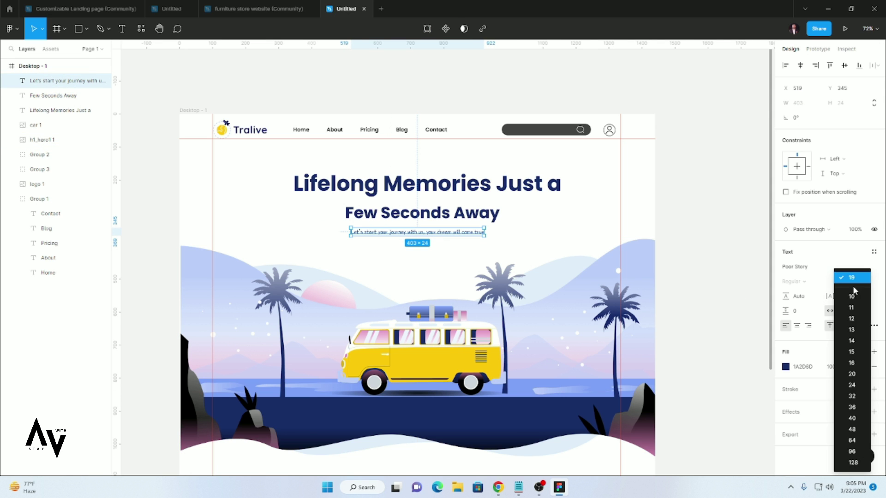
key(Return)
mouse_move(459, 236)
mouse_down()
mouse_move(419, 234)
mouse_move(454, 225)
mouse_move(444, 214)
mouse_up()
click(694, 236)
drag(438, 183, 431, 182)
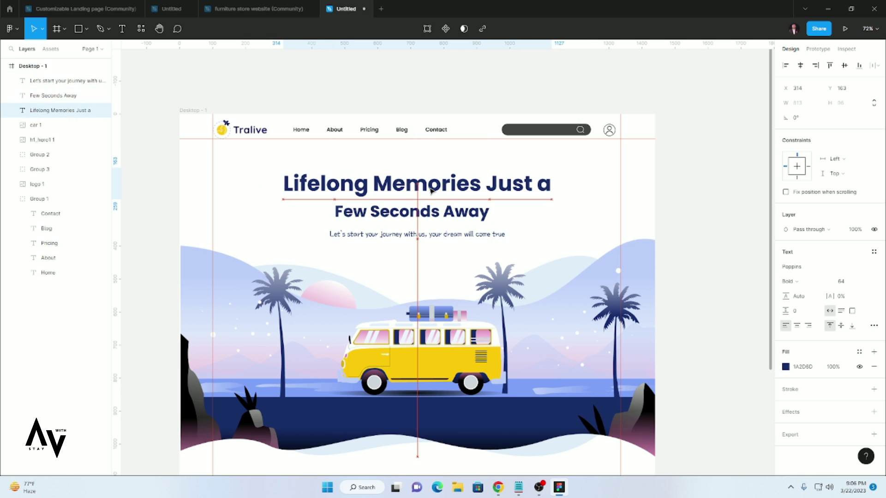
click(452, 234)
- Extend the Desktop - 1 frame's height to 1736
key(Escape)
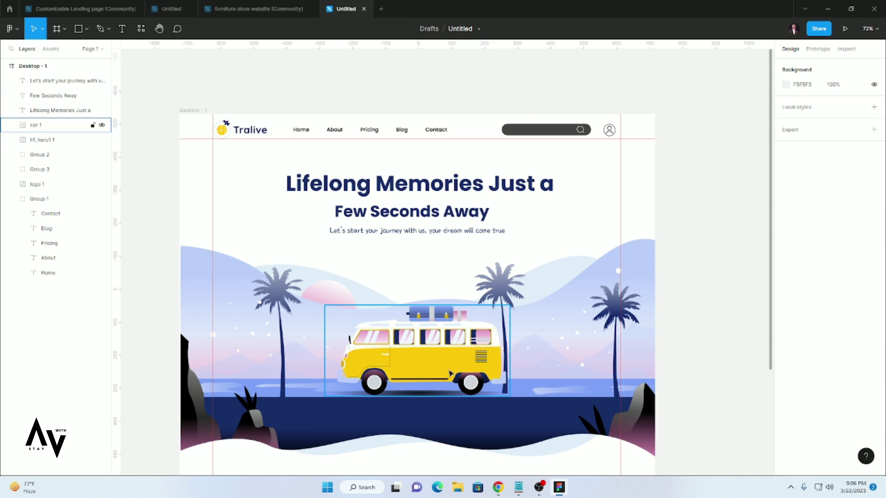
scroll(417, 367, down, 2)
scroll(417, 371, down, 2)
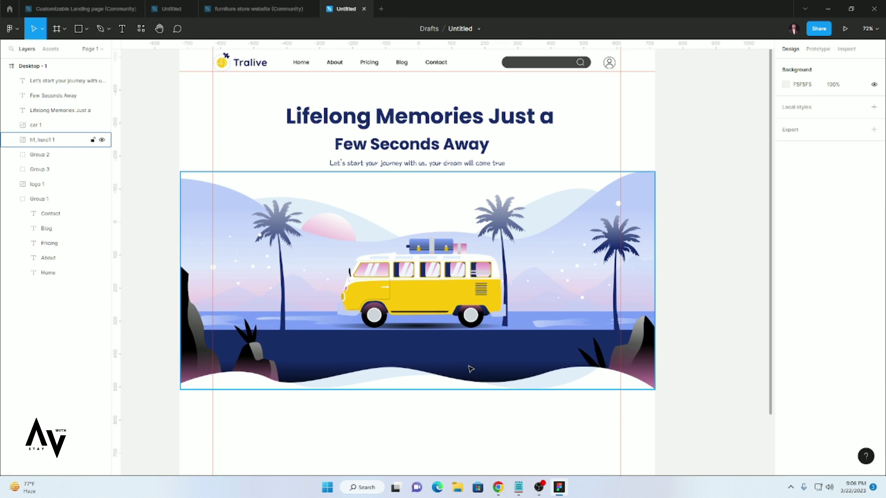
ctrl+scroll(450, 368, down, 2)
scroll(447, 369, down, 3)
scroll(429, 378, up, 2)
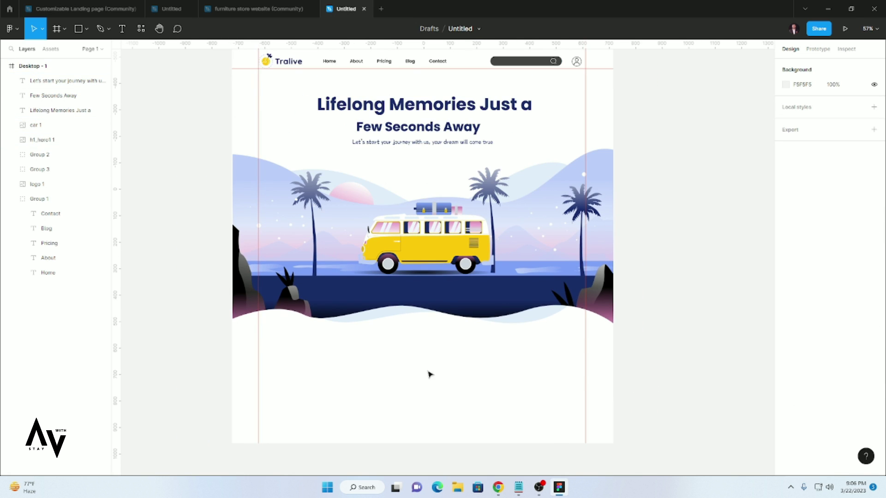
scroll(437, 398, down, 2)
click(64, 67)
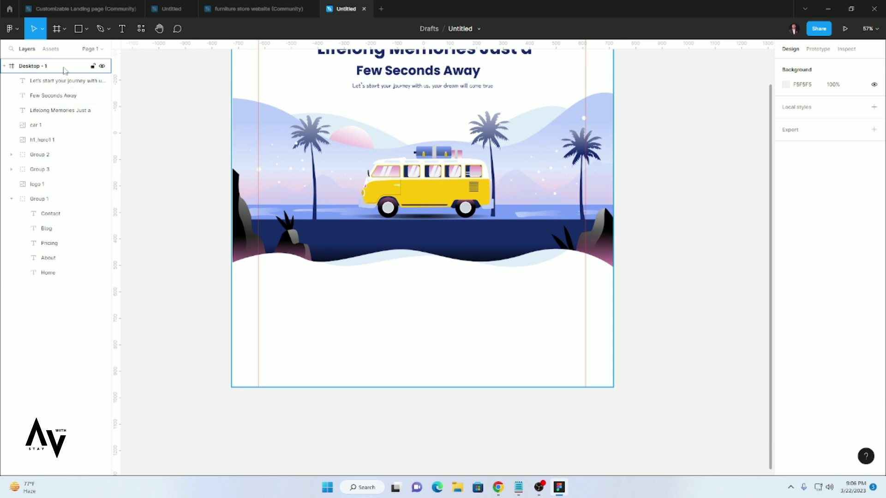
drag(434, 386, 426, 452)
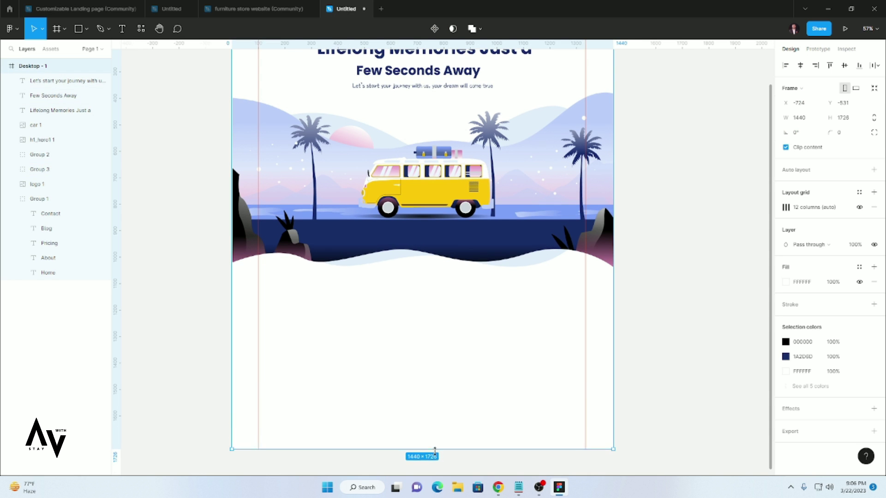
- Duplicate the main heading below the wave and copy the 'Upcoming Events' line from the notes
click(87, 29)
alt+drag(425, 55, 429, 296)
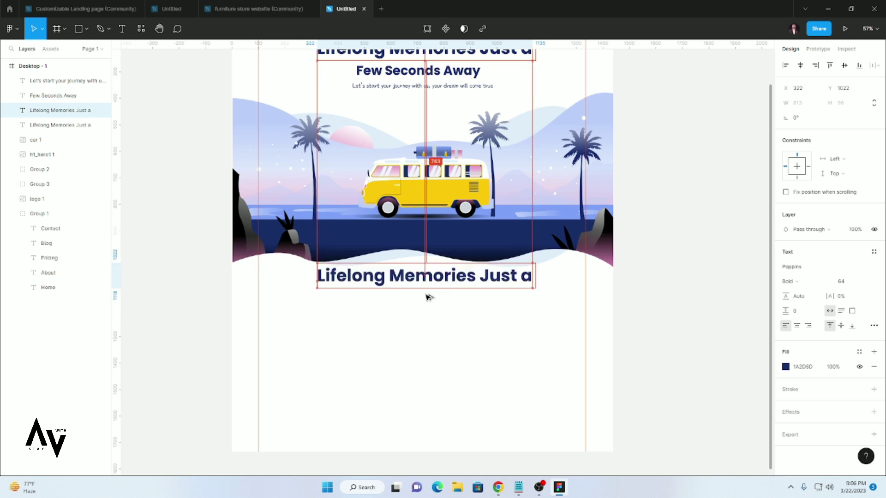
click(518, 487)
drag(223, 210, 126, 209)
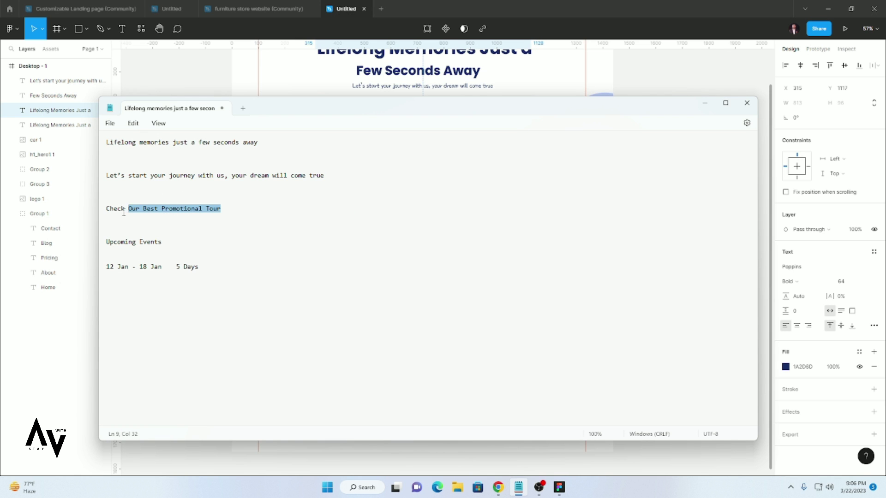
triple_click(104, 242)
key(ctrl+c)
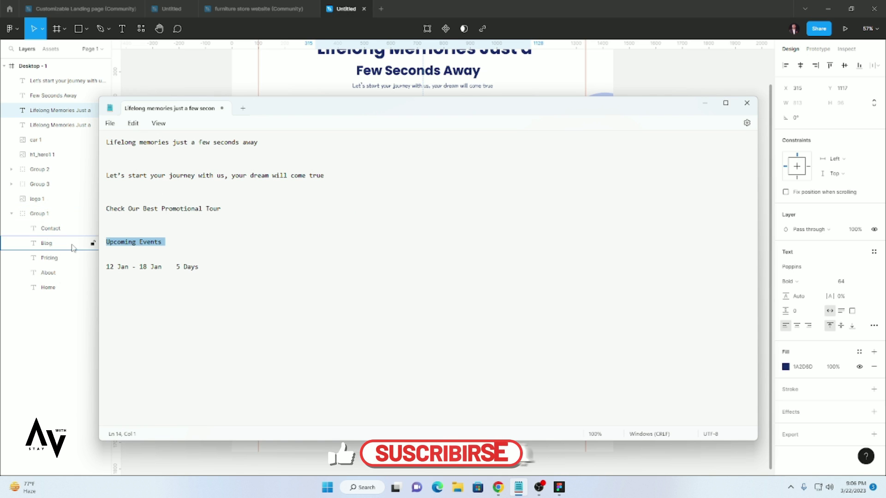
click(706, 105)
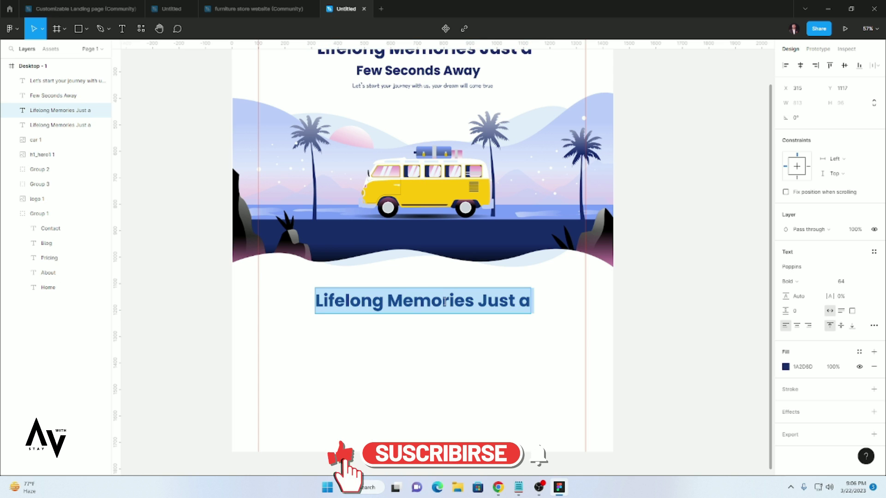
- Replace the copied heading's text with 'Upcoming Events' and centre it below the hero
key(ctrl+v)
key(BackSpace)
key(Escape)
mouse_move(426, 305)
mouse_down()
mouse_move(459, 341)
mouse_move(452, 331)
mouse_up()
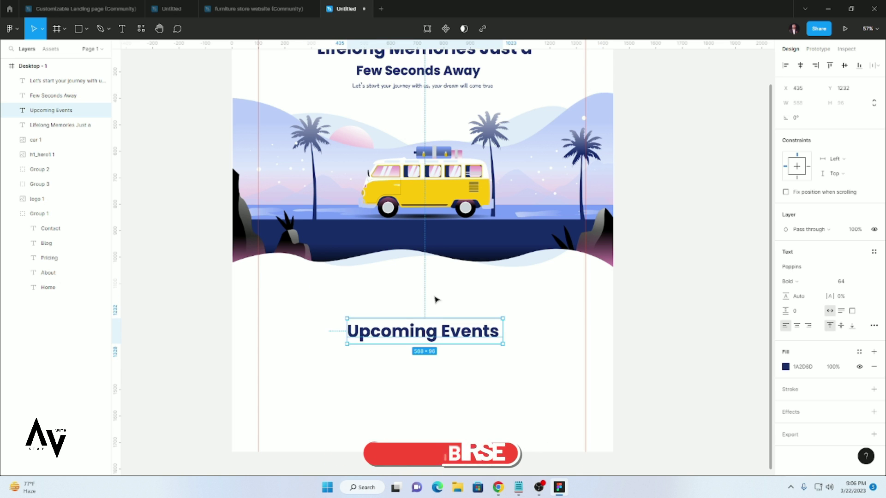
key(Escape)
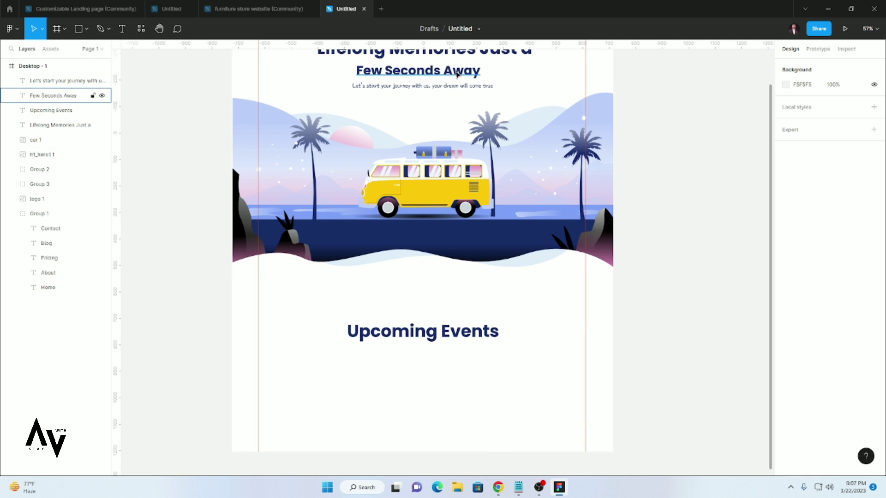
- Duplicate the Few Seconds Away heading above Upcoming Events and change its text to 'Check Our Best Promotional Tour'
drag(418, 70, 421, 303)
click(517, 487)
drag(223, 208, 104, 209)
key(ctrl+c)
click(559, 487)
key(ctrl+v)
key(Escape)
drag(503, 305, 460, 307)
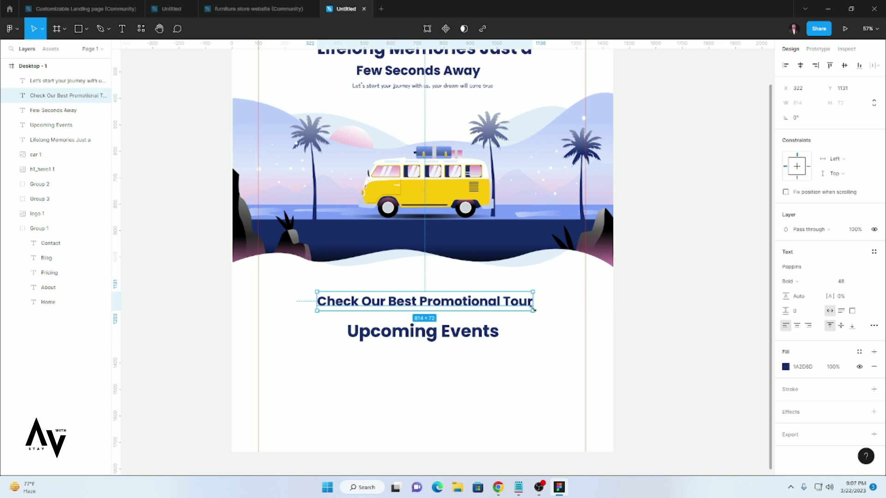
drag(533, 309, 537, 308)
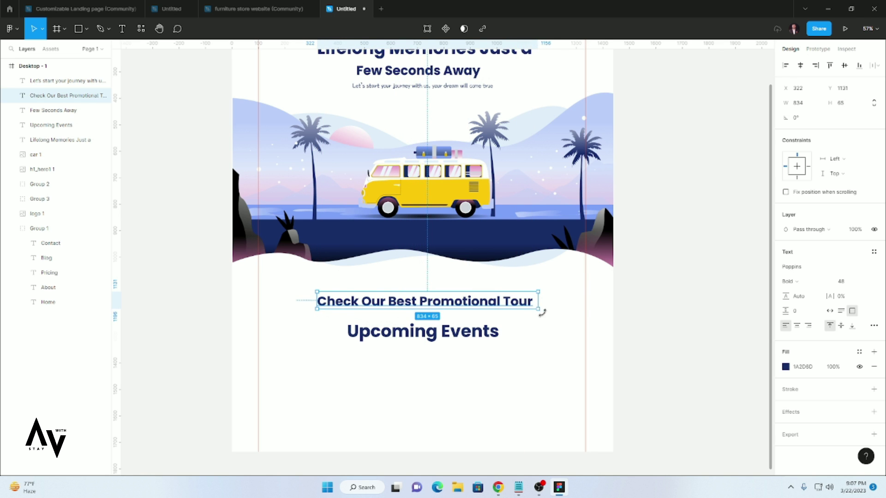
- Shrink the promotional line to size 36, centre it, and move Upcoming Events up beneath it
double_click(505, 300)
click(866, 282)
click(851, 270)
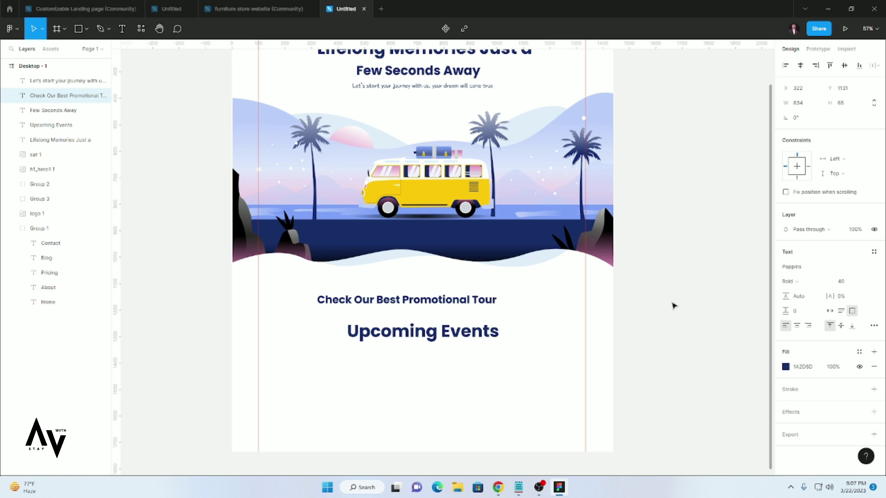
click(840, 280)
key(Escape)
key(Escape)
drag(538, 301, 485, 301)
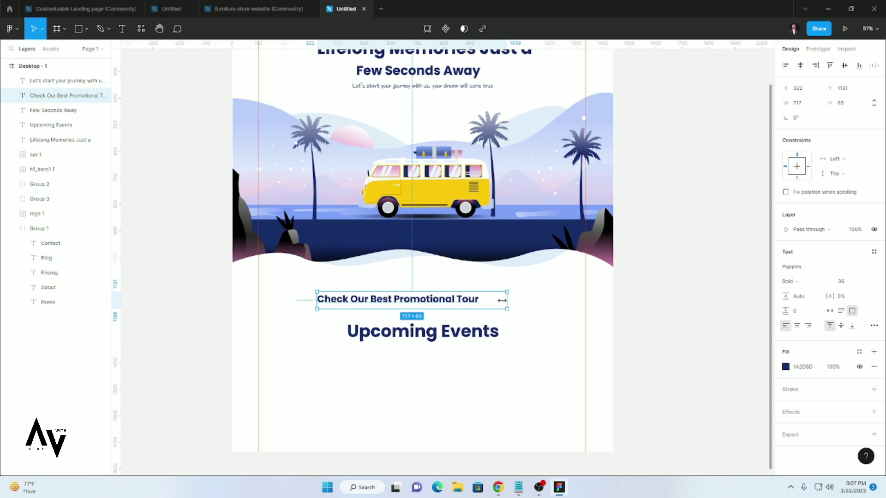
key(Escape)
drag(420, 303, 438, 300)
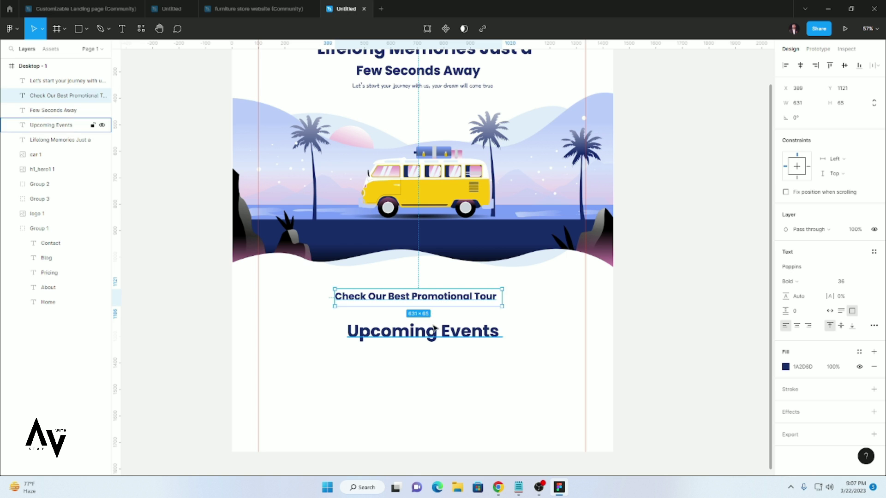
drag(451, 335, 446, 316)
- Change the promotional line's font to Poor Story and centre it over Upcoming Events
click(415, 300)
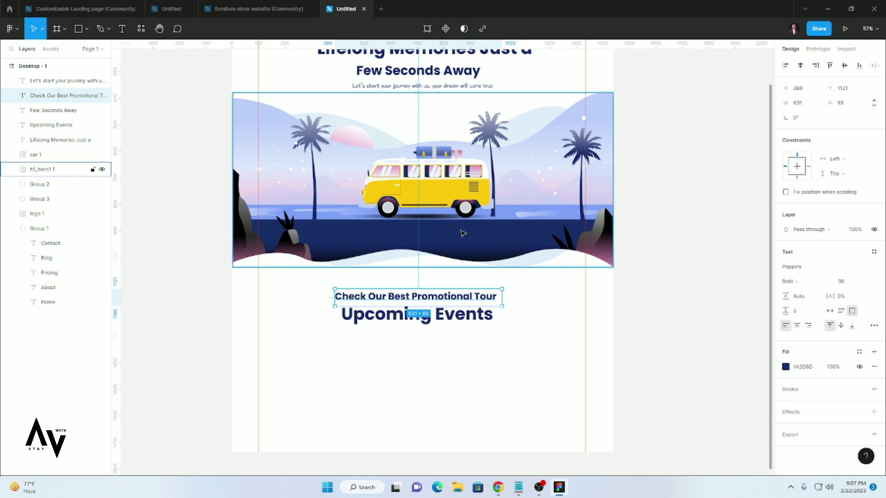
double_click(457, 300)
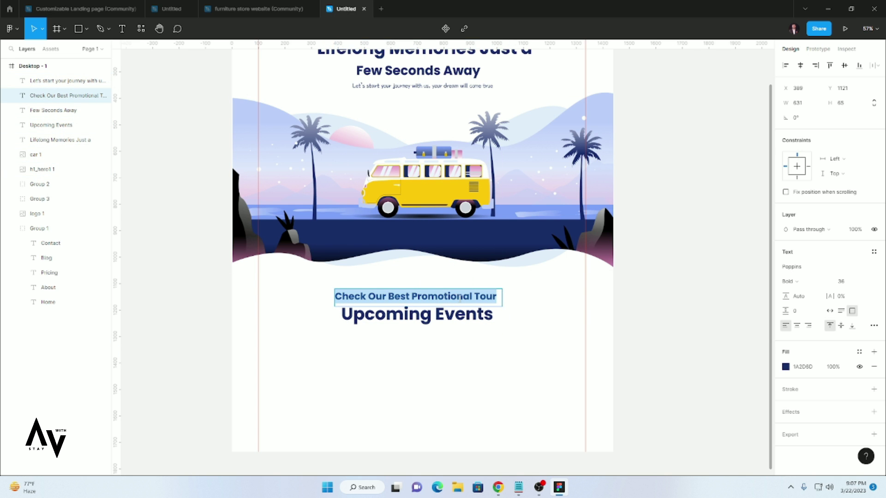
click(484, 87)
click(479, 298)
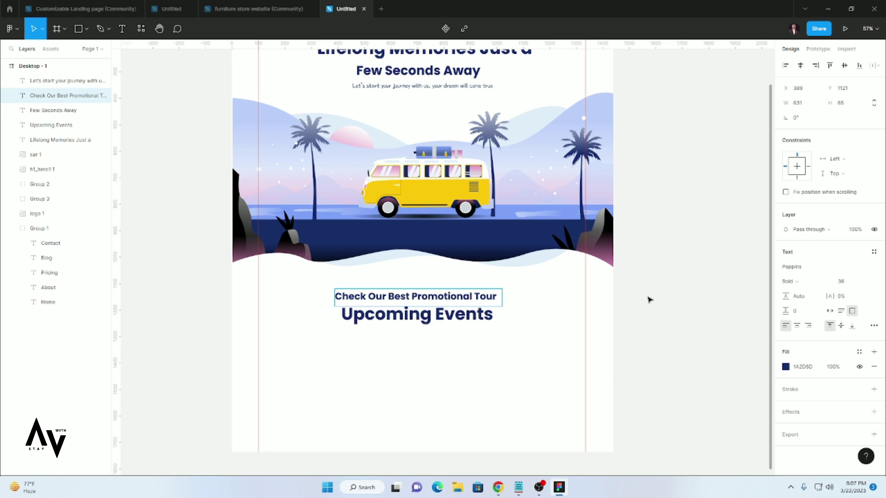
click(489, 300)
click(823, 267)
click(876, 268)
click(834, 255)
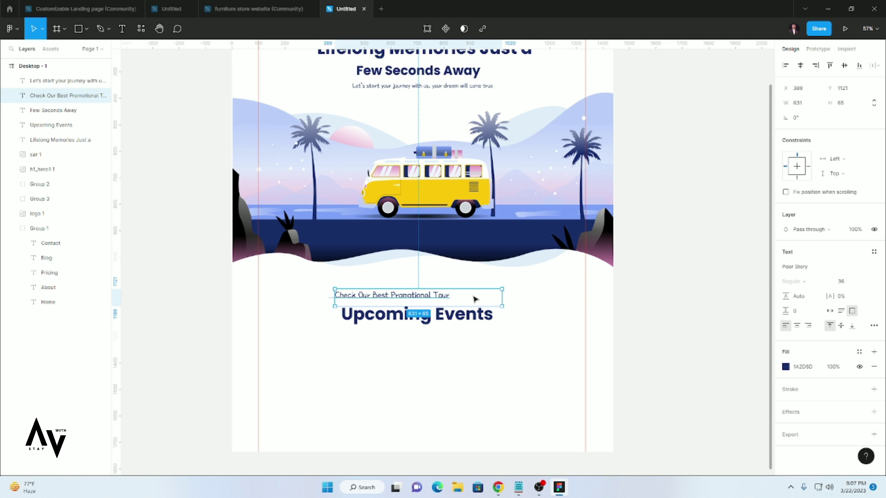
key(Escape)
key(Escape)
drag(433, 296, 461, 300)
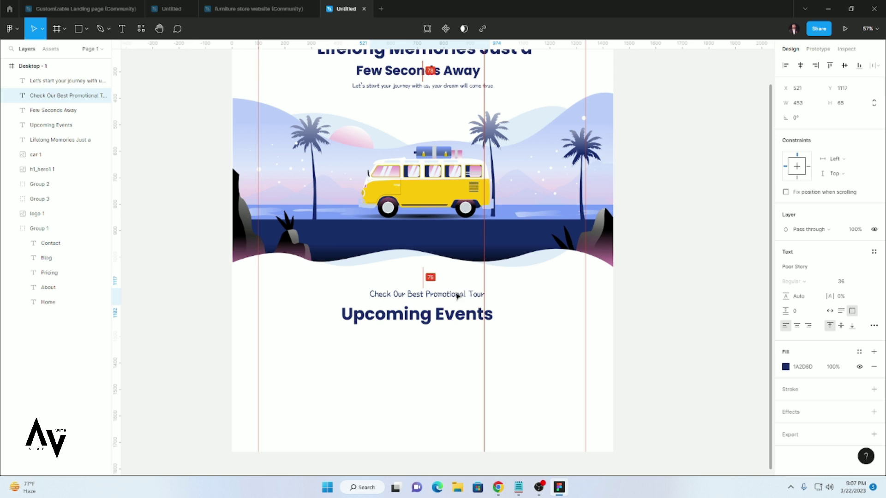
click(470, 308)
click(500, 350)
- Draw a trial grey rectangle below the headings, duplicate it alongside, and resize the left one
scroll(449, 408, down, 1)
scroll(449, 408, down, 5)
click(86, 28)
click(60, 50)
drag(343, 256, 454, 317)
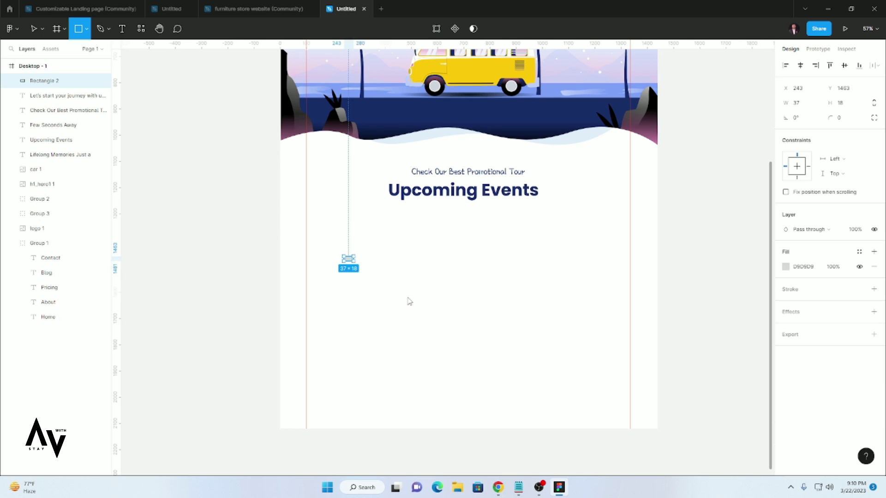
mouse_move(420, 300)
mouse_down()
mouse_move(384, 296)
mouse_move(623, 299)
mouse_up()
click(395, 290)
drag(423, 318, 373, 300)
- Delete all the trial rectangles to start over
click(447, 296)
key(Delete)
click(581, 297)
key(Delete)
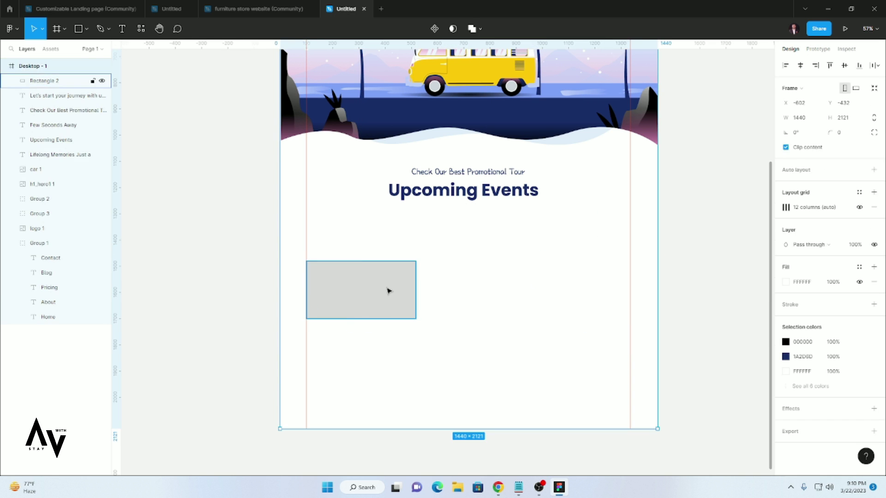
click(387, 291)
key(Delete)
- Draw a 413×244 grey rectangle and arrange three in a row, 10 apart, under the heading
click(87, 29)
click(78, 51)
drag(350, 240, 461, 310)
mouse_move(403, 278)
mouse_down()
mouse_move(360, 309)
mouse_move(578, 309)
mouse_up()
drag(462, 308, 460, 310)
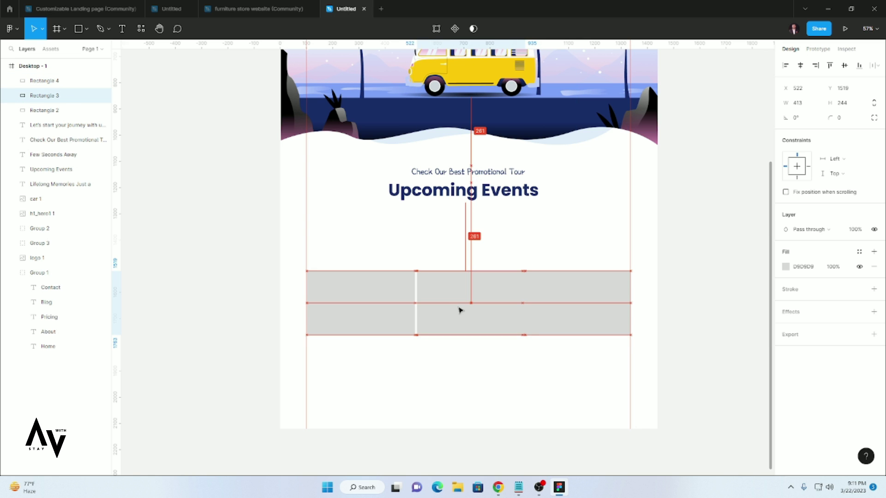
click(346, 306)
key(shift+Left)
drag(545, 305, 536, 322)
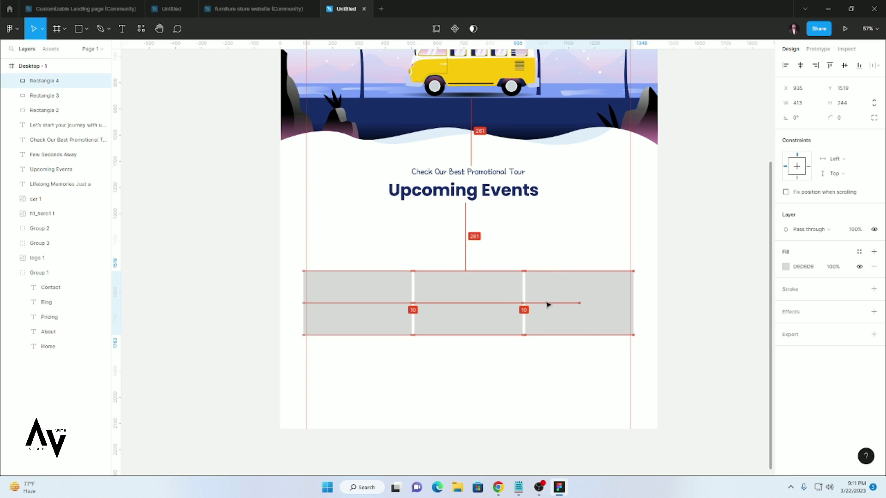
scroll(429, 350, down, 1)
drag(641, 343, 299, 258)
drag(425, 277, 425, 232)
click(436, 302)
- Stretch the left, middle and right grey cards down to 421 tall
scroll(350, 261, up, 1)
click(350, 261)
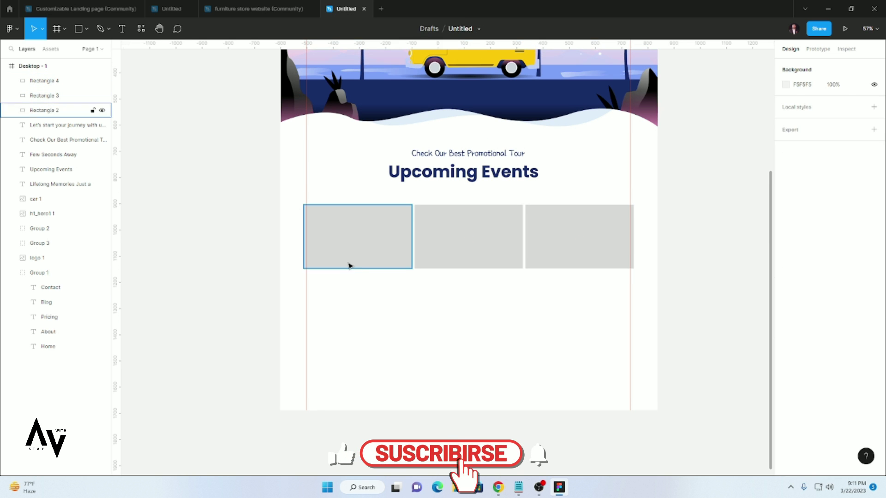
drag(351, 269, 348, 314)
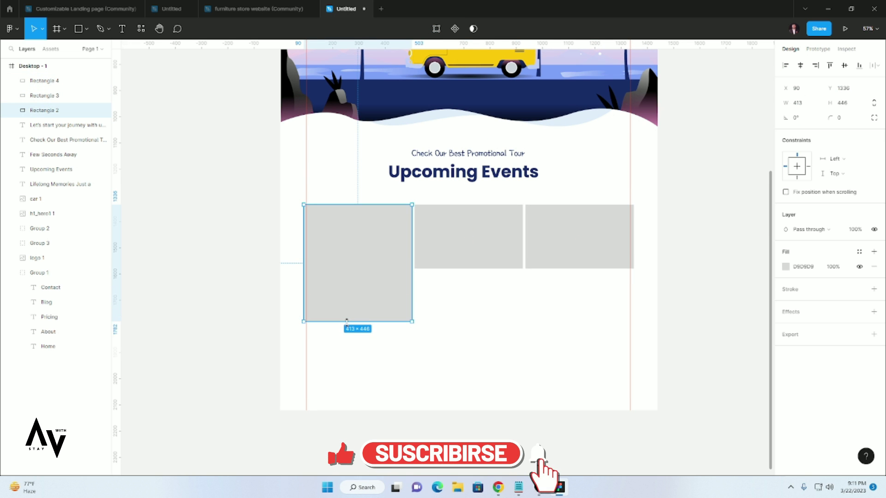
click(489, 266)
drag(468, 268, 466, 314)
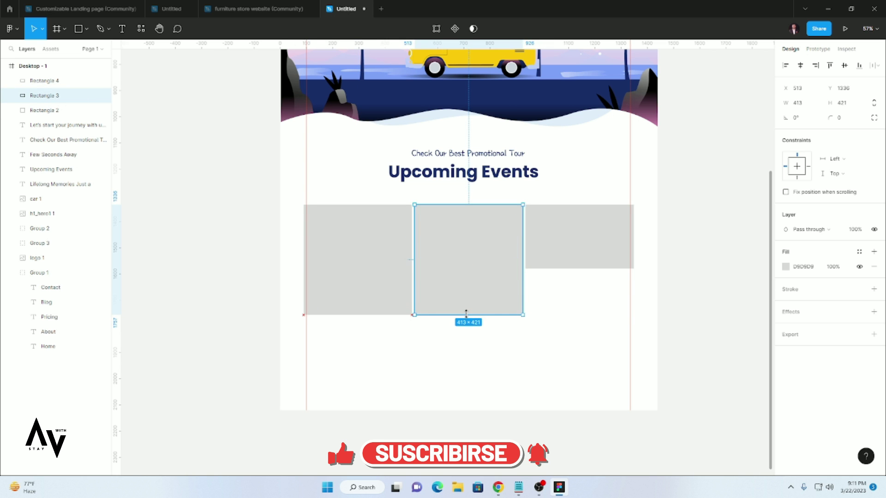
click(575, 268)
drag(575, 269, 574, 315)
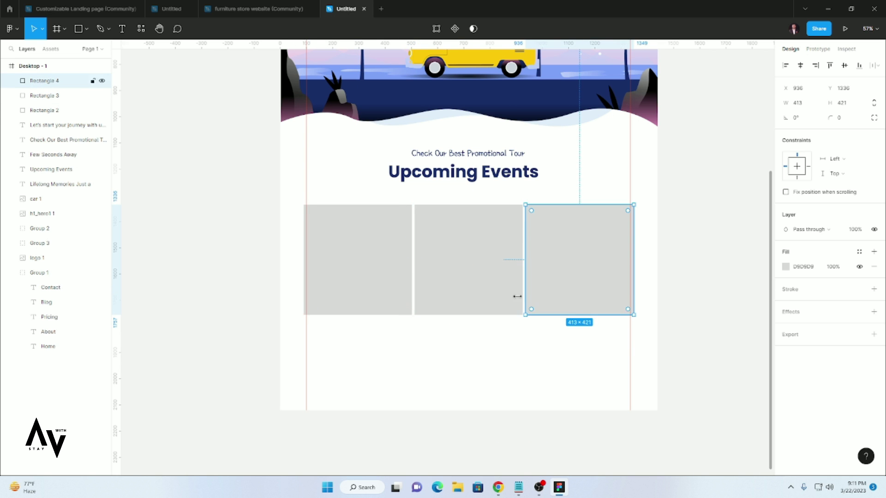
- Duplicate the left card into a top image area and delete the middle and right cards
click(349, 253)
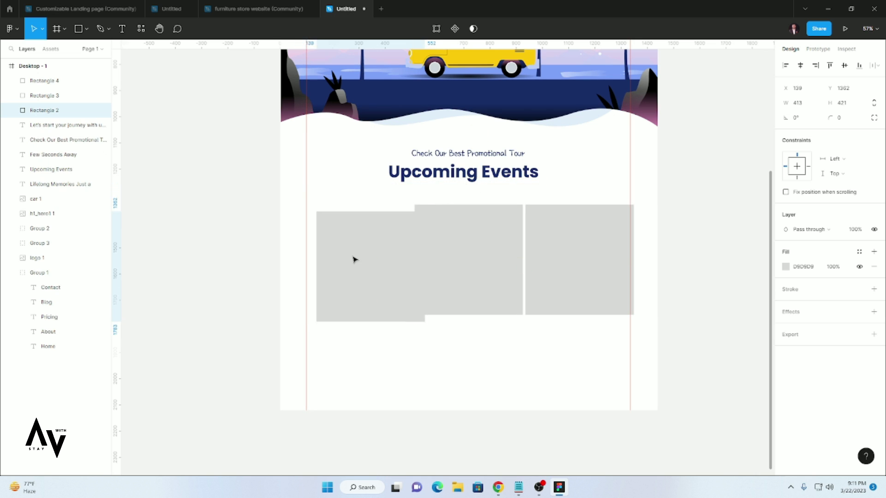
scroll(381, 359, down, 1)
ctrl+scroll(326, 286, up, 5)
drag(368, 228, 365, 227)
mouse_move(368, 357)
mouse_down()
mouse_move(375, 248)
mouse_move(377, 259)
mouse_up()
click(484, 392)
ctrl+scroll(484, 391, down, 3)
drag(591, 396, 508, 302)
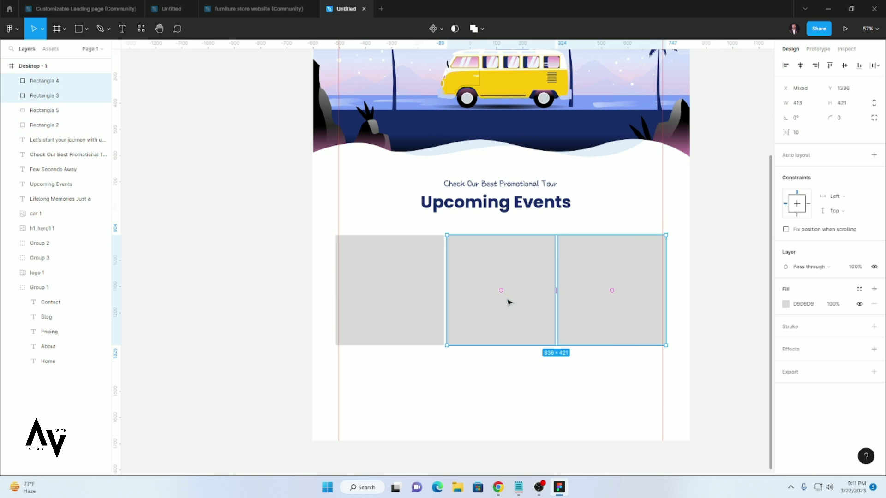
key(Delete)
- Fill the top area with 9C9C9C and duplicate the two-part card to the right
click(417, 253)
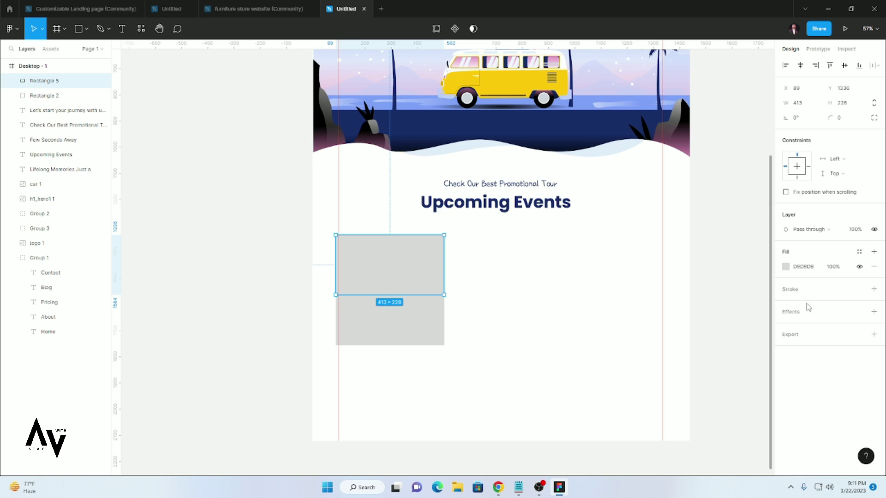
click(785, 267)
click(663, 290)
click(514, 336)
mouse_move(514, 337)
mouse_down()
mouse_move(409, 326)
mouse_move(532, 310)
mouse_move(641, 312)
mouse_up()
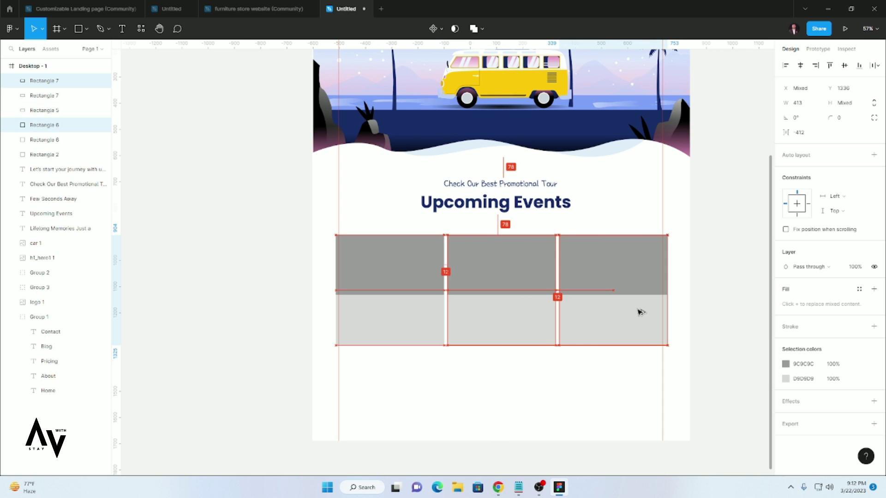
click(595, 386)
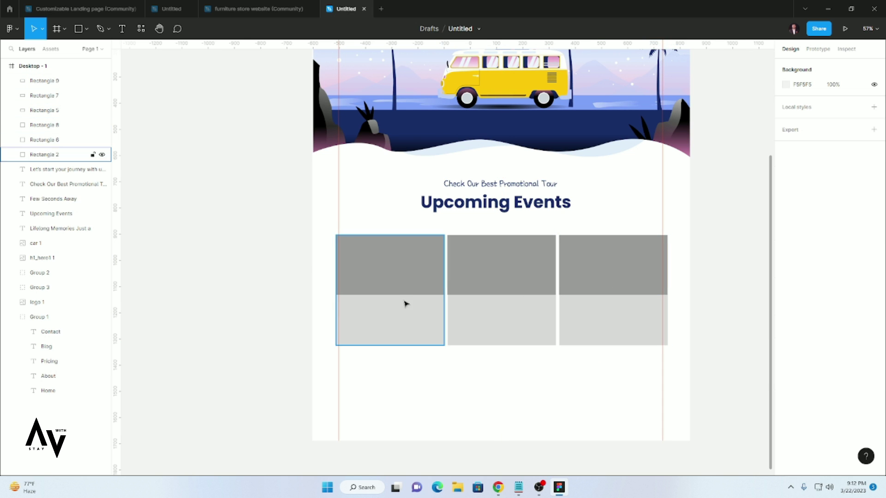
- Place the three services photos (services1–3) beside the frame
click(383, 265)
click(87, 28)
click(51, 117)
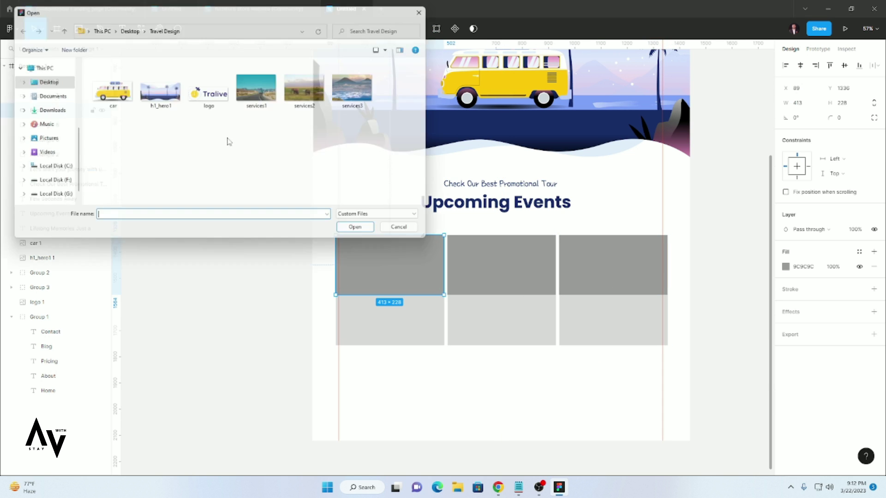
drag(381, 143, 266, 89)
click(365, 234)
click(166, 137)
click(182, 229)
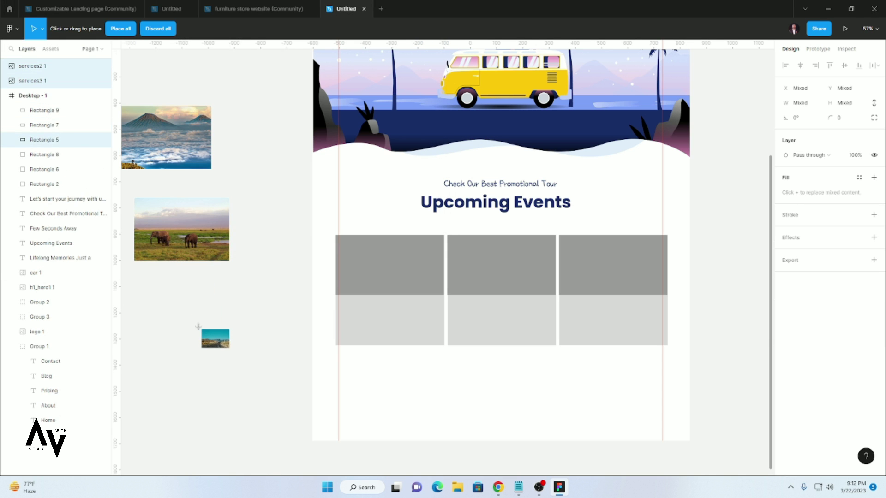
click(199, 326)
- Move the mountain photo onto the first card and fit it over the top area
click(207, 152)
drag(208, 152, 443, 294)
drag(409, 214, 390, 268)
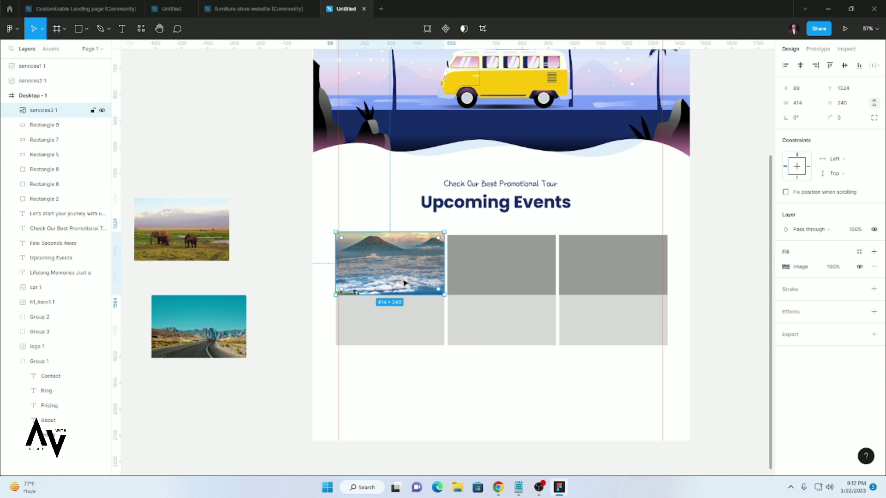
click(397, 288)
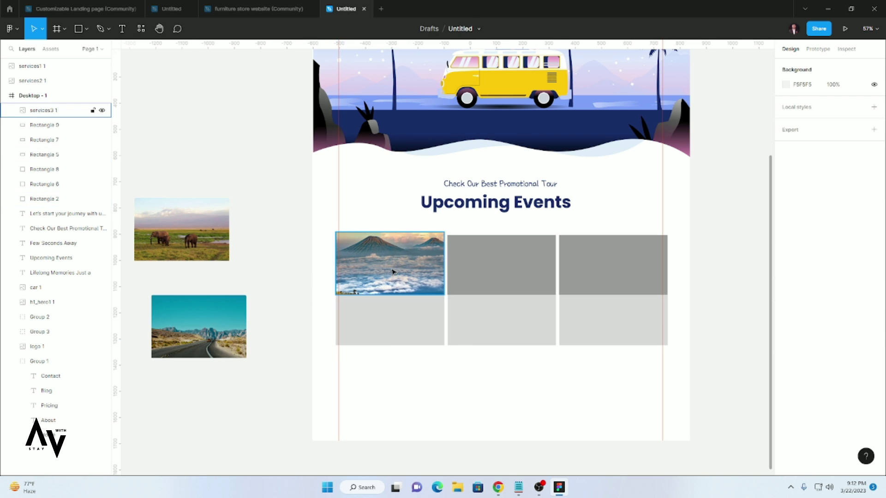
drag(396, 289, 395, 282)
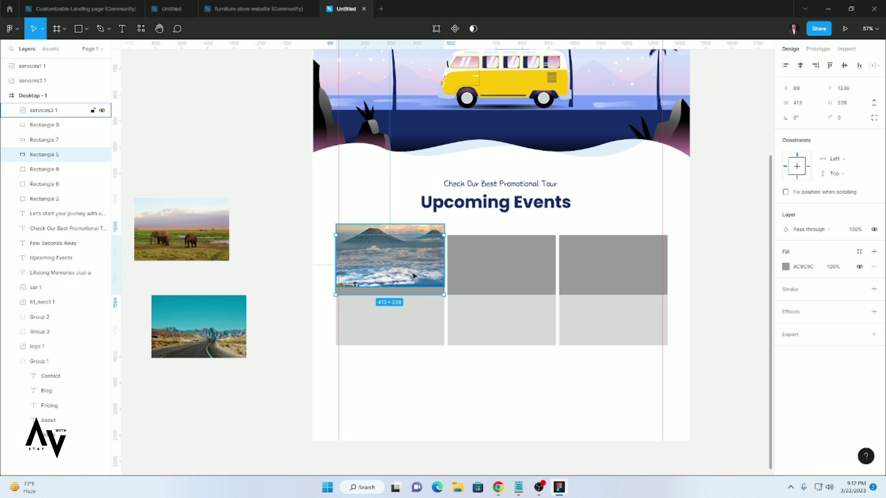
drag(406, 276, 404, 283)
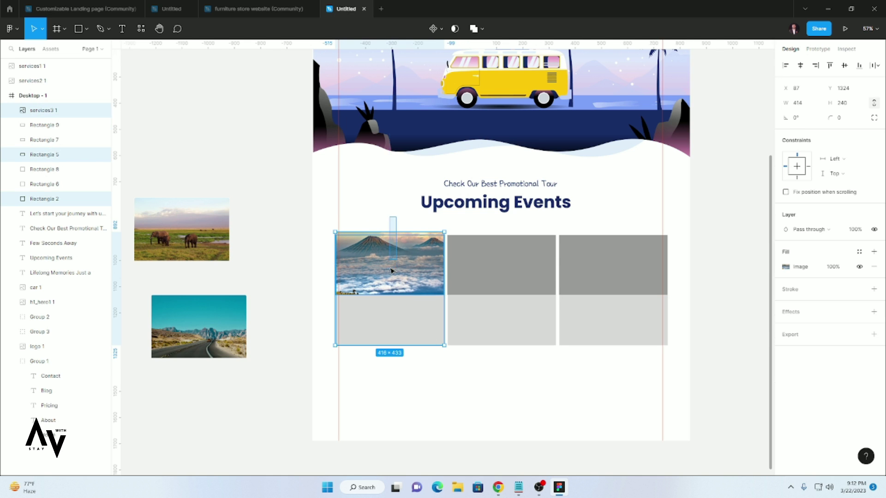
click(80, 201)
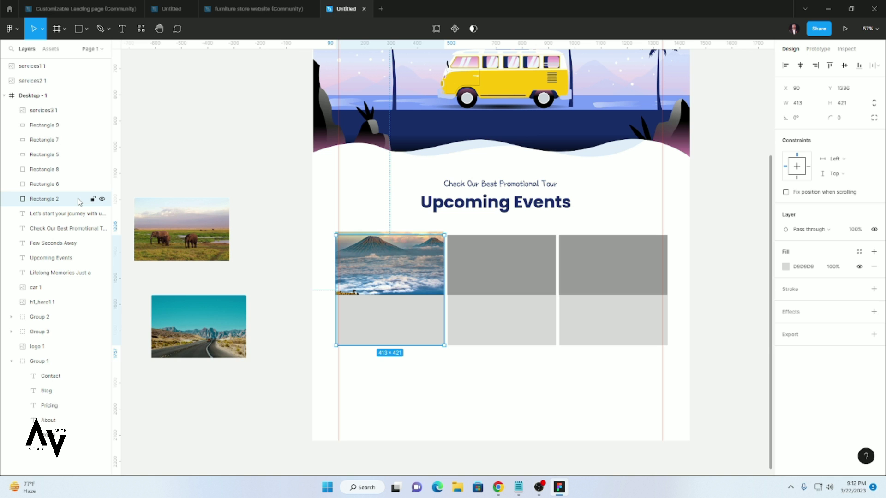
key(Escape)
scroll(379, 300, up, 1)
scroll(379, 300, up, 5)
mouse_move(417, 276)
mouse_down()
mouse_move(416, 267)
mouse_move(415, 278)
mouse_up()
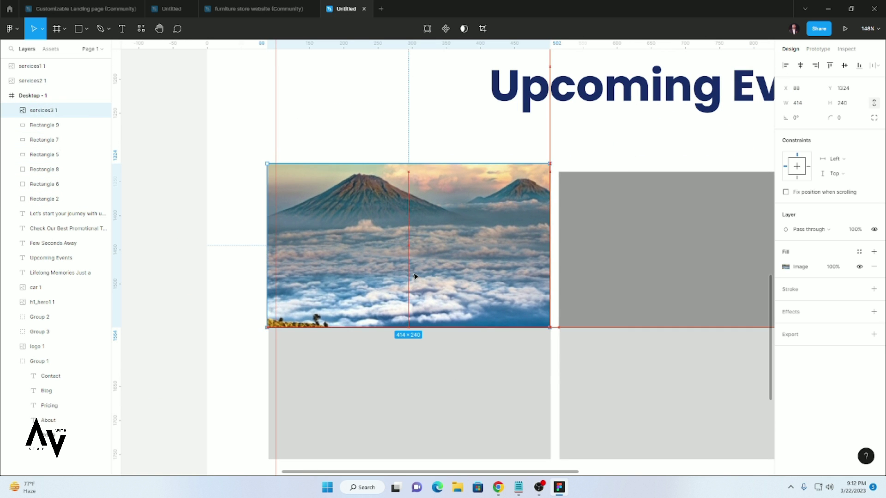
drag(500, 308, 445, 286)
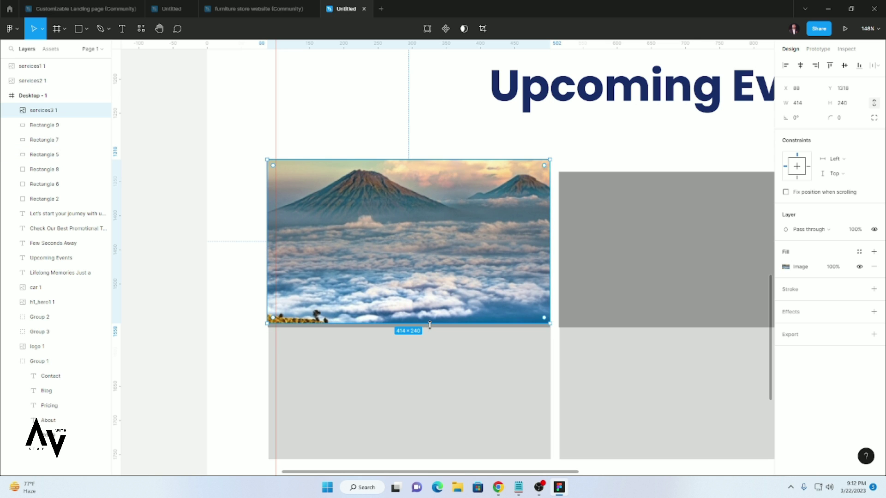
drag(427, 326, 427, 321)
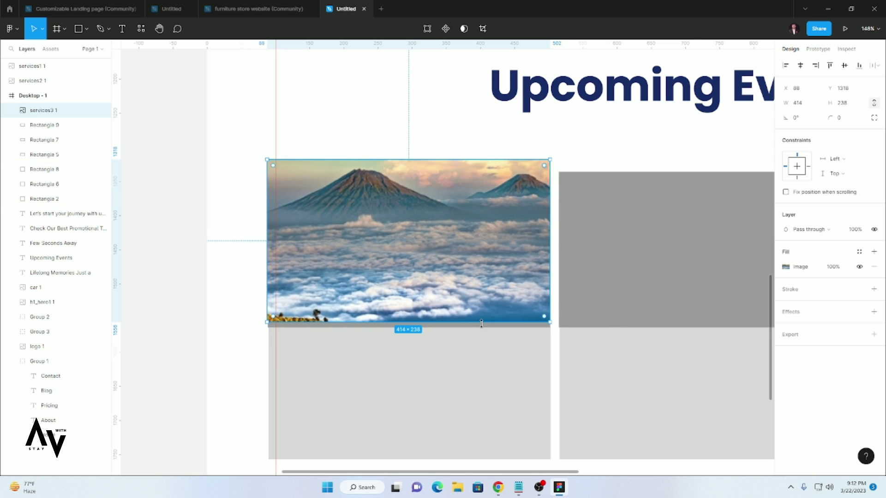
- Mask the mountain photo with the first card's darker top area
shift+click(461, 324)
right_click(352, 205)
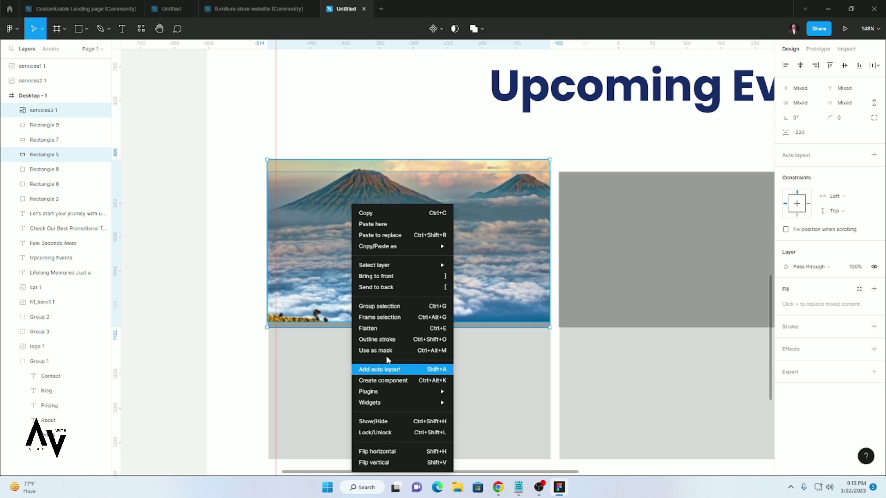
click(386, 351)
click(424, 358)
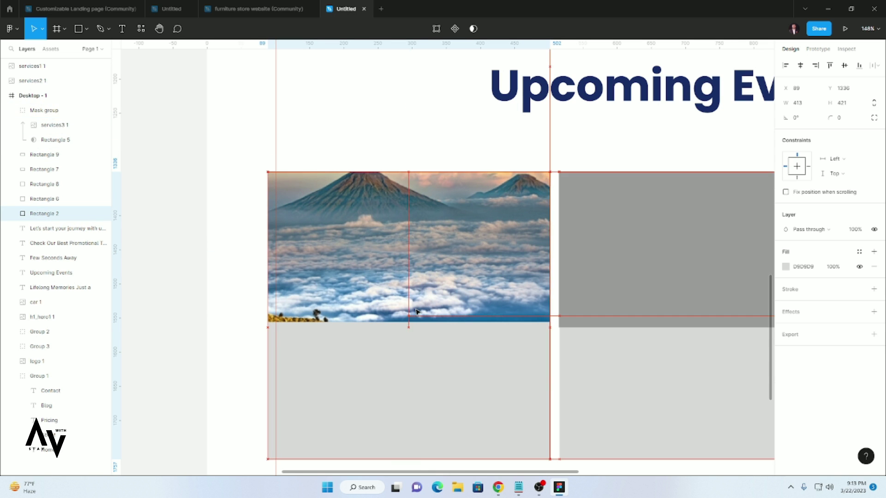
click(445, 212)
- Place the road photo on the second card, enlarge it and mask it with the card's top area
key(Escape)
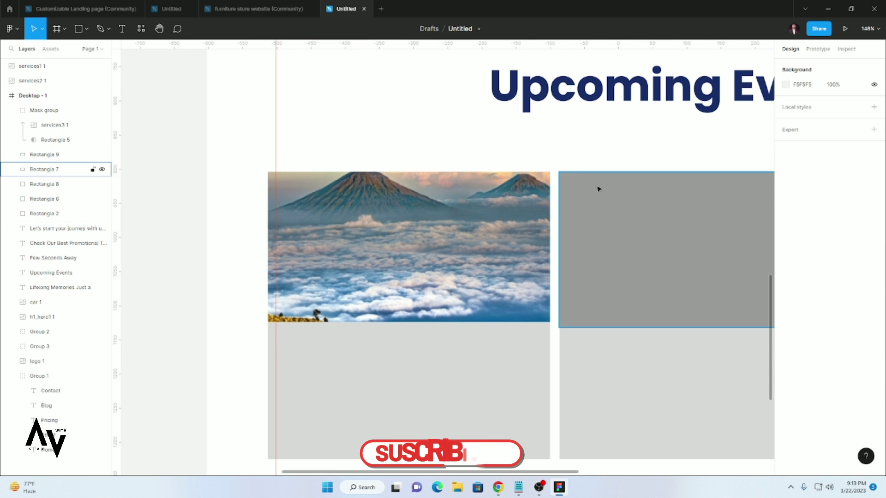
double_click(399, 256)
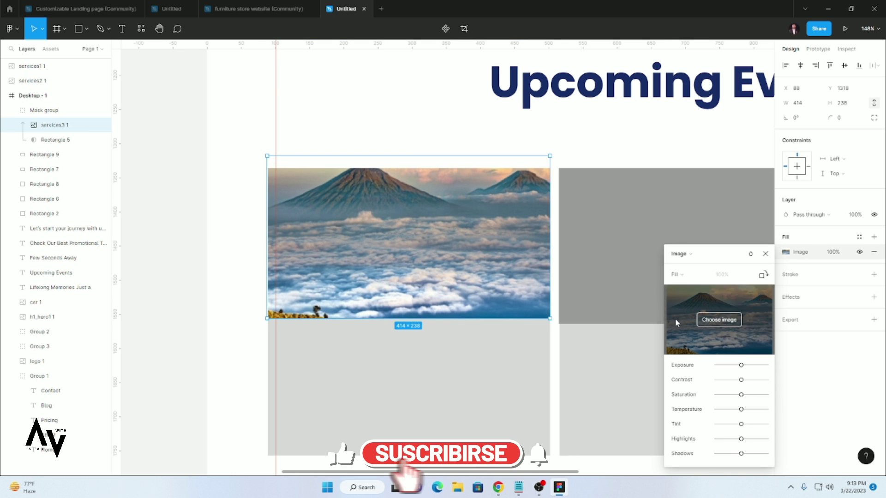
key(Escape)
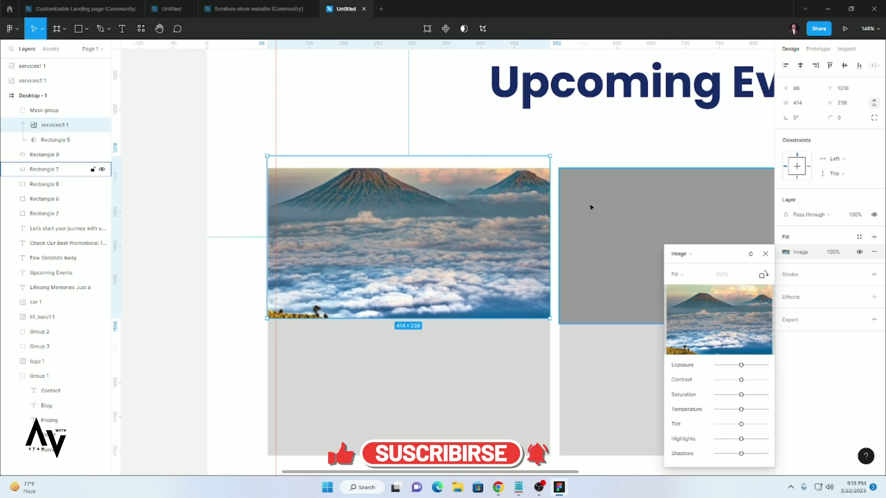
click(765, 254)
scroll(510, 263, down, 5)
drag(223, 316, 595, 250)
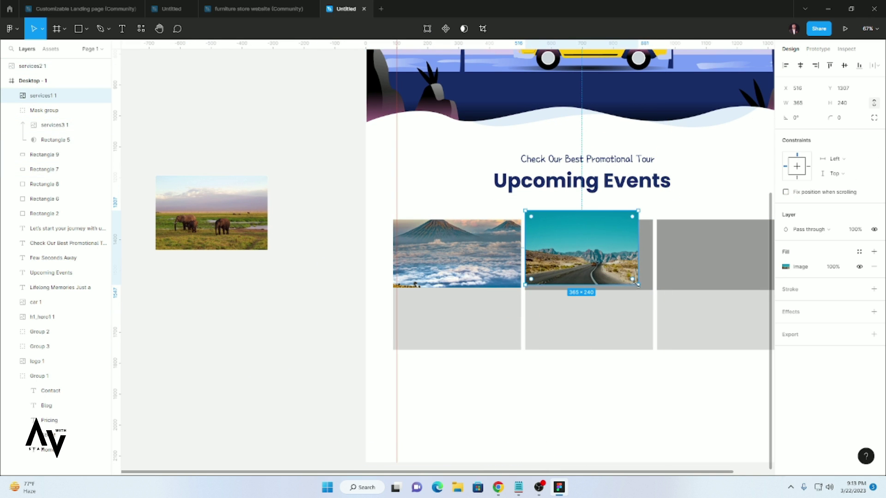
drag(638, 285, 653, 291)
drag(637, 204, 611, 272)
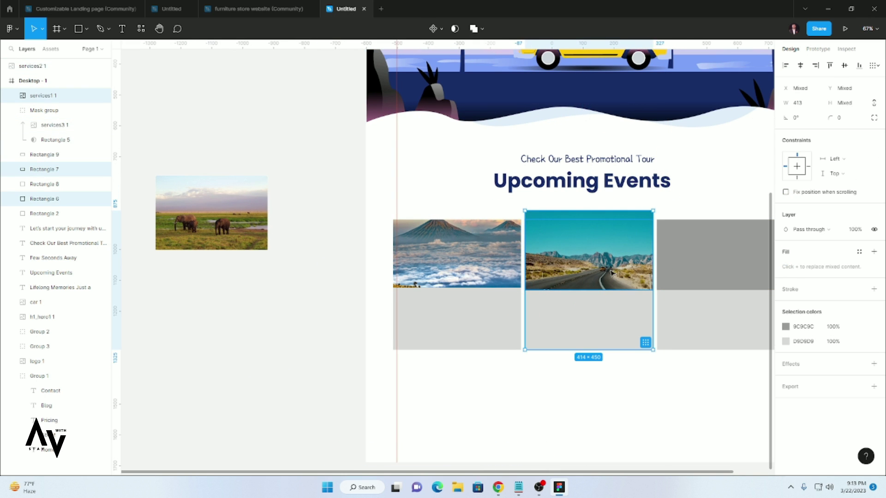
click(611, 341)
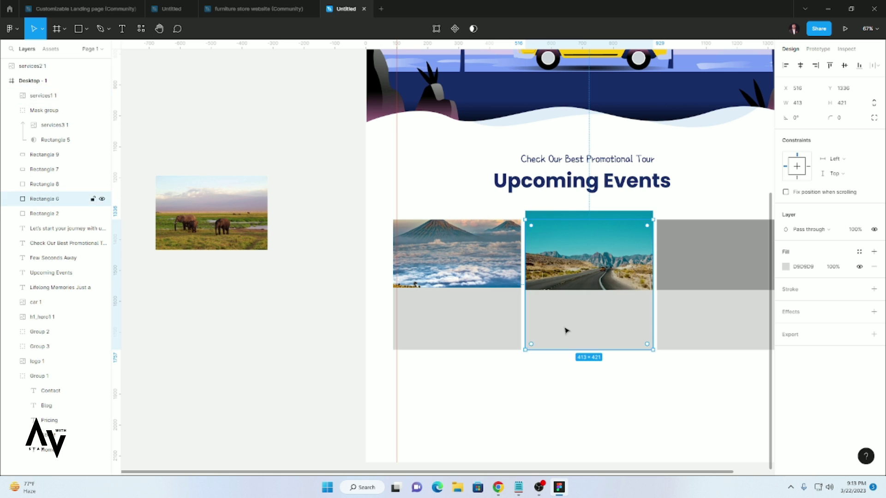
drag(658, 208, 588, 256)
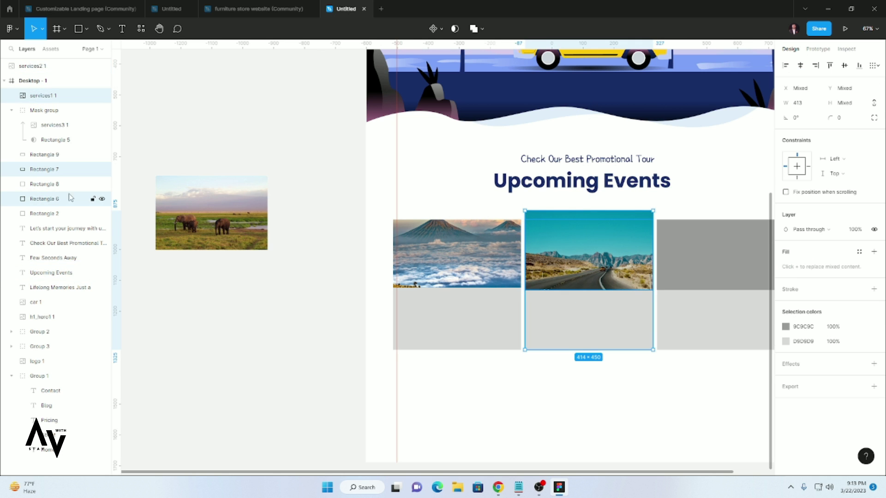
click(75, 203)
drag(532, 206, 558, 251)
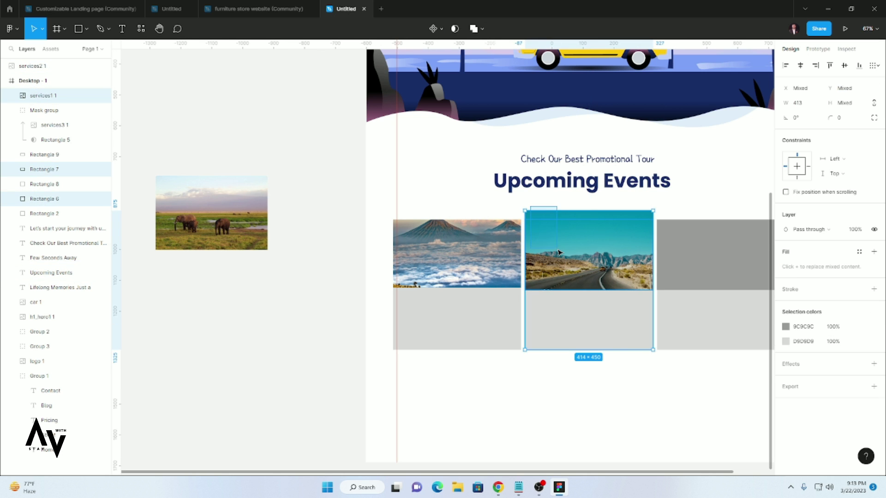
shift+click(71, 204)
right_click(616, 273)
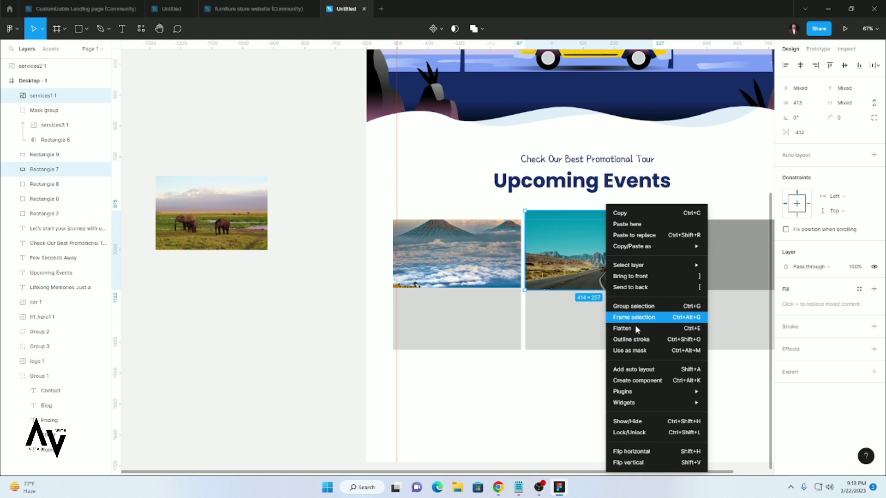
click(620, 350)
- Move the elephant photo onto the third card and mask it with the top area
mouse_move(209, 254)
mouse_down()
mouse_move(713, 273)
mouse_move(702, 294)
mouse_up()
scroll(692, 286, right, 4)
drag(720, 242, 653, 262)
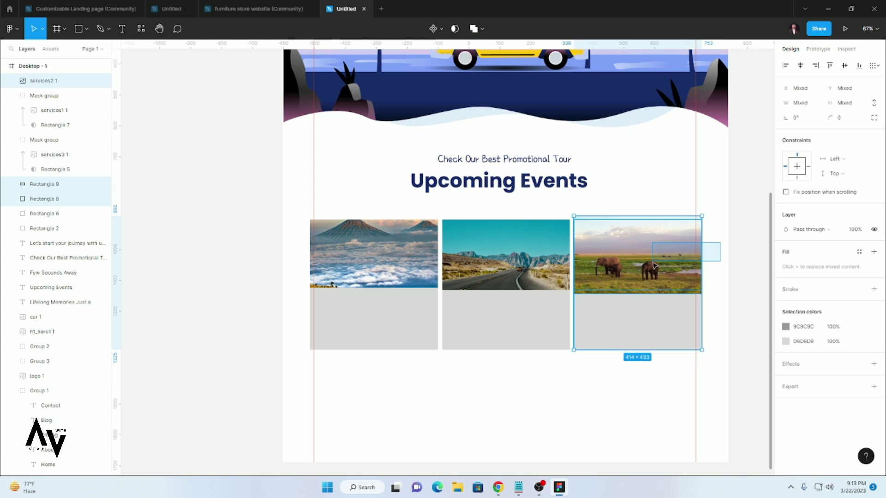
right_click(635, 207)
click(646, 357)
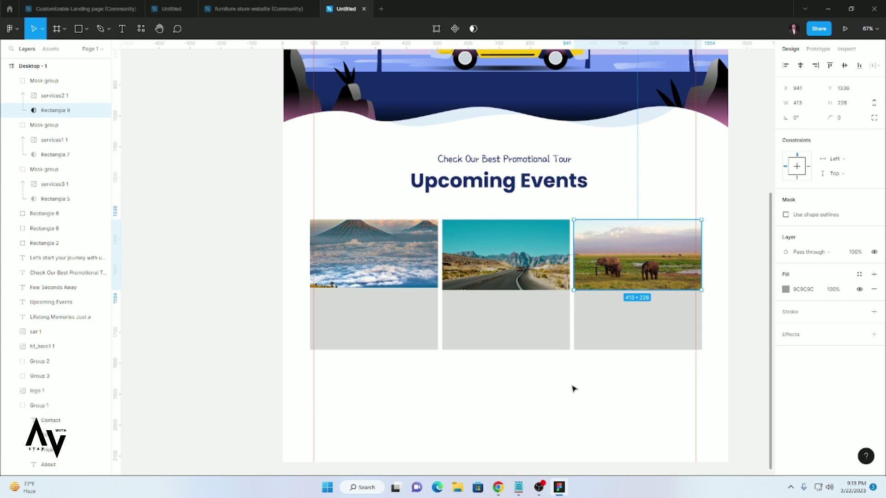
click(573, 388)
scroll(432, 284, down, 1)
ctrl+scroll(337, 313, up, 3)
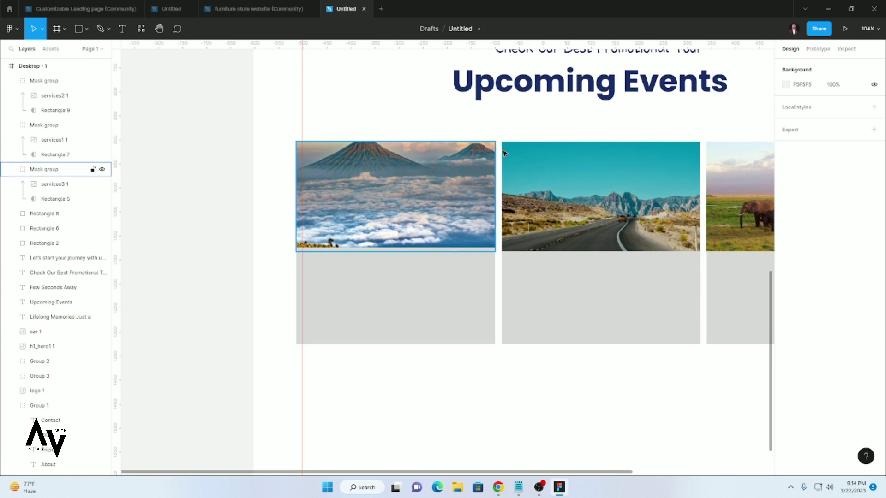
- Duplicate the 'Few Seconds Away' heading and retype it as 'Turkey' at size 36
ctrl+scroll(559, 131, down, 3)
scroll(565, 134, up, 3)
drag(574, 96, 514, 316)
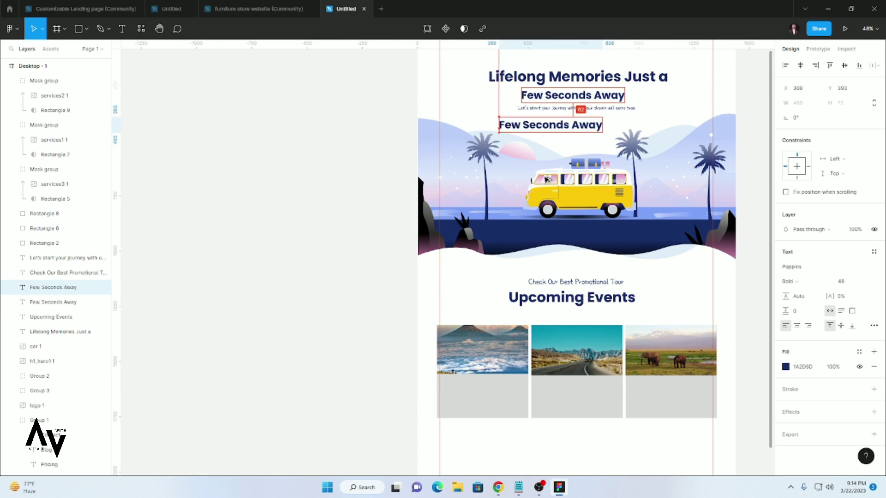
ctrl+scroll(514, 316, up, 3)
double_click(506, 313)
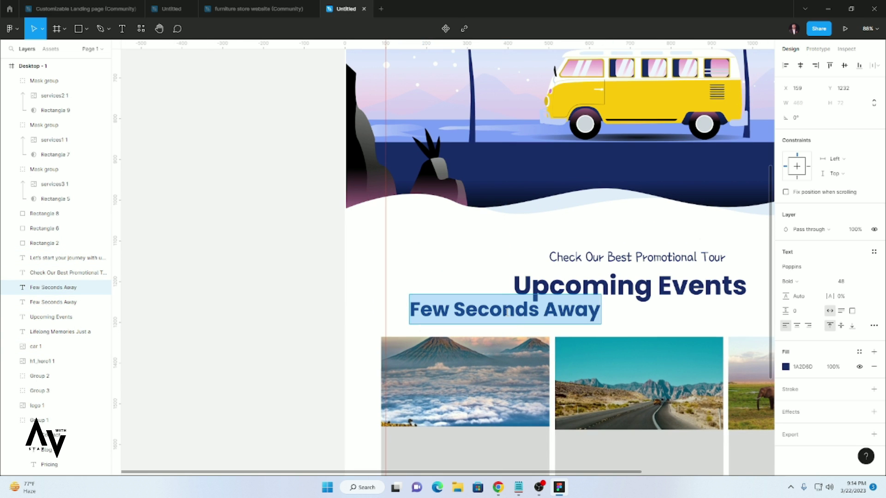
key(BackSpace)
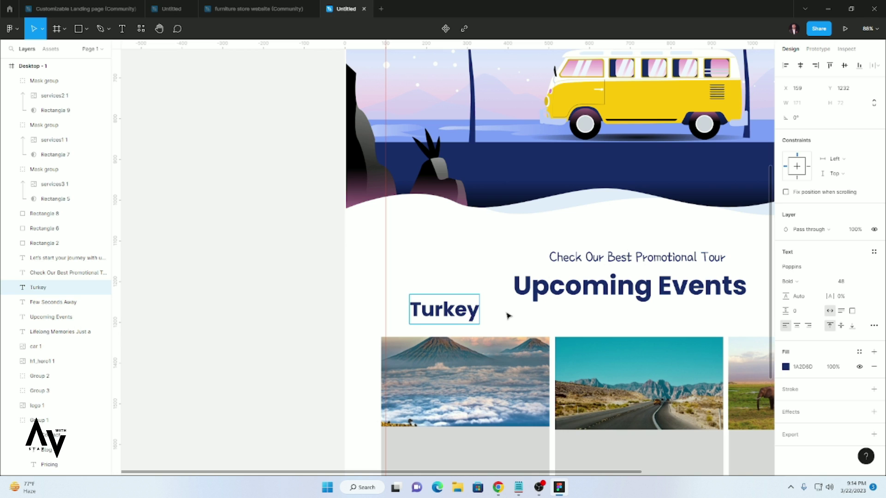
key(Escape)
double_click(469, 313)
click(854, 281)
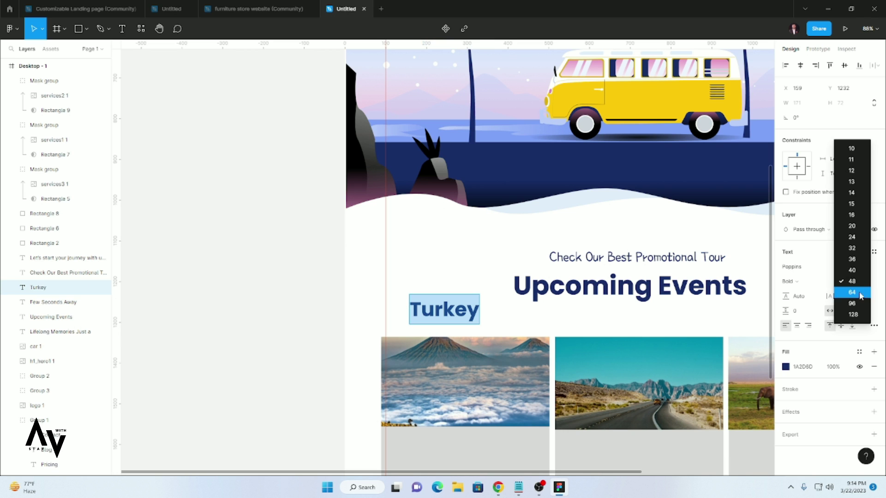
click(853, 261)
- Move the Turkey title down into the first event card
drag(471, 309, 459, 305)
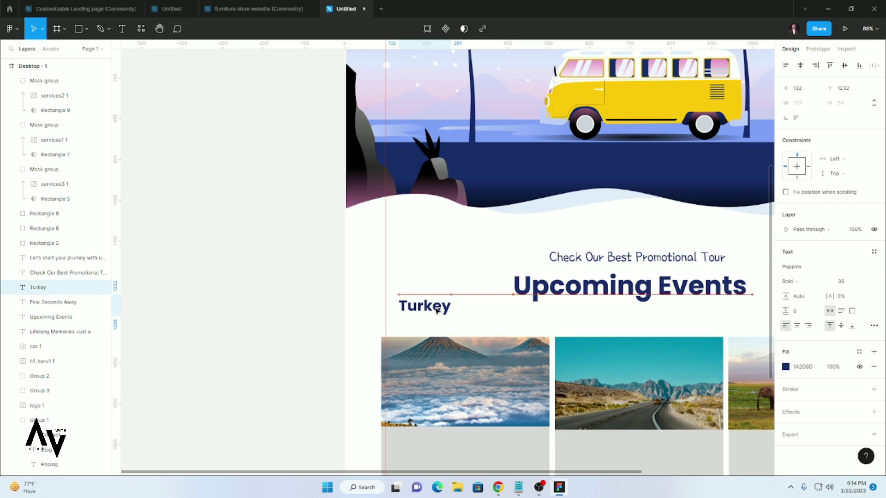
drag(64, 81, 65, 76)
drag(429, 307, 417, 442)
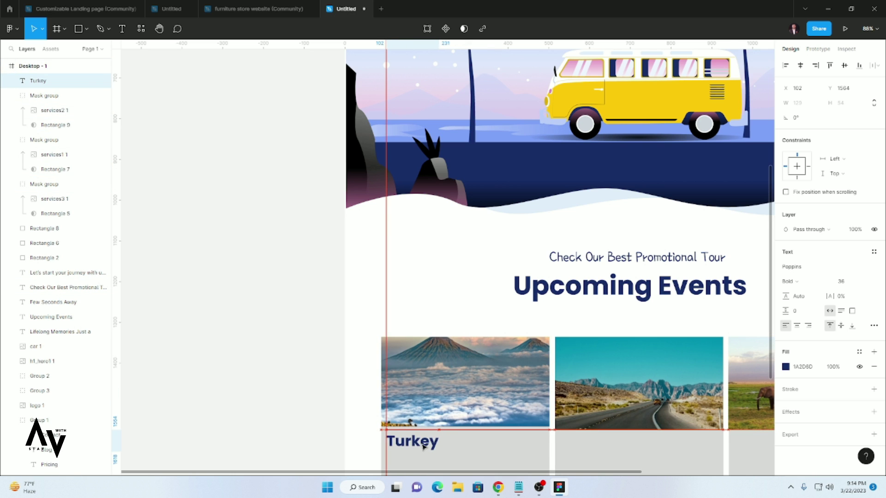
scroll(421, 444, down, 2)
click(427, 424)
click(413, 393)
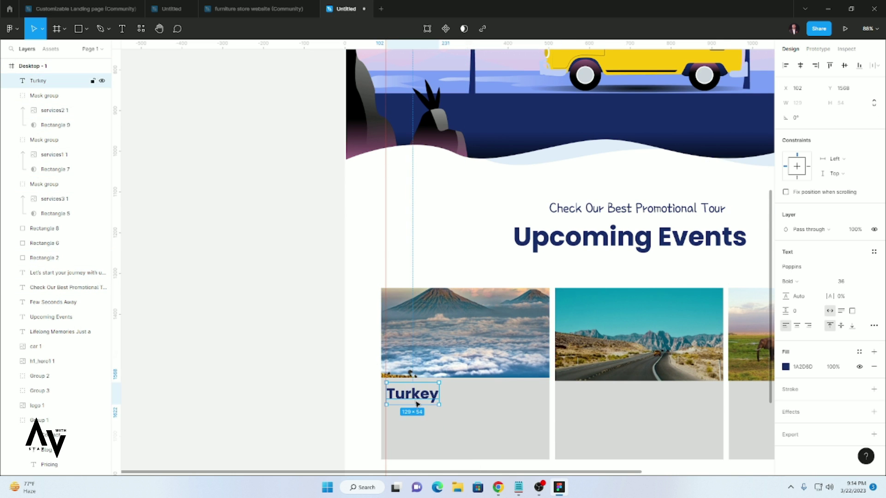
click(520, 251)
- Move a text box under the Turkey title and paste '12 Jan – 18 Jan 5 Days' into it
scroll(534, 217, down, 3)
drag(607, 121, 479, 400)
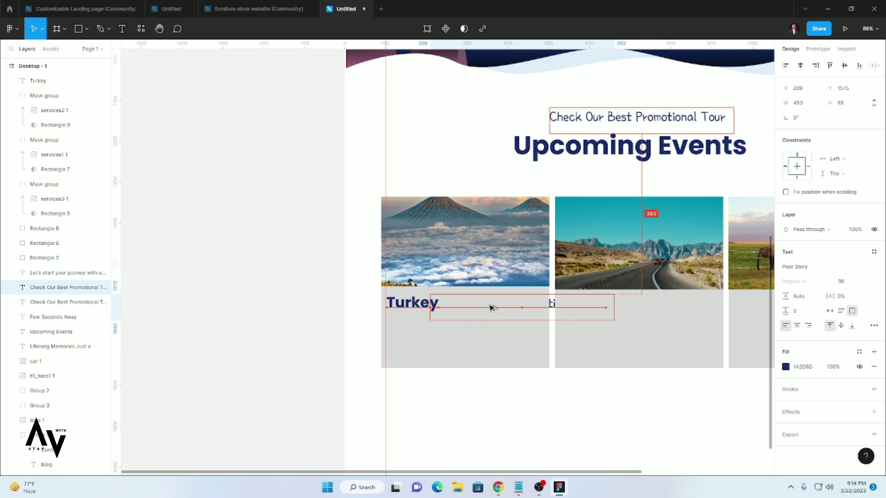
mouse_move(68, 287)
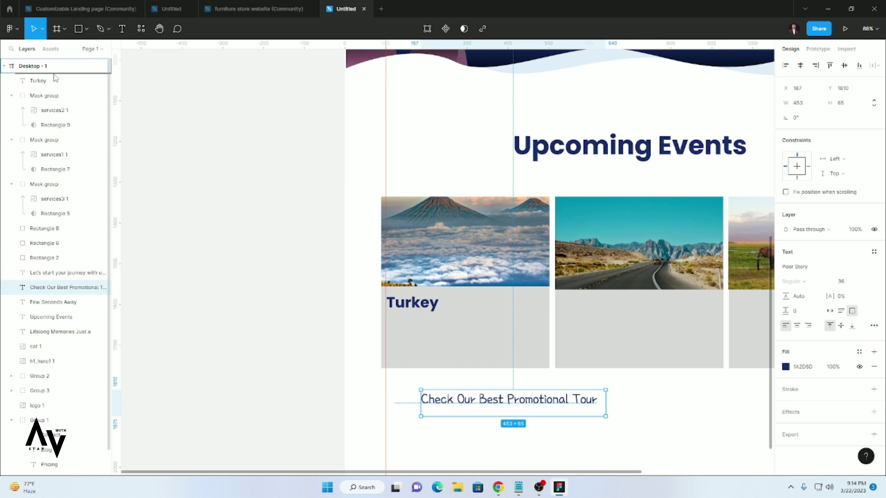
drag(55, 77, 55, 79)
drag(505, 399, 465, 335)
key(alt+Tab)
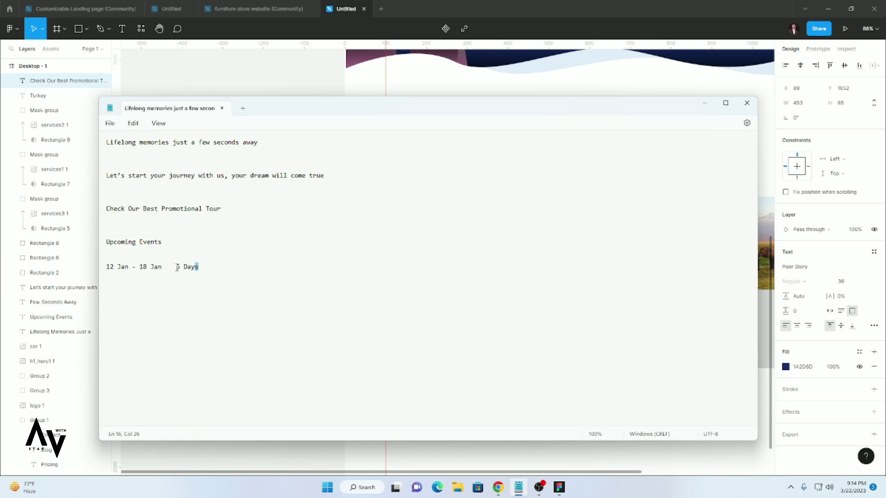
key(alt+Tab)
double_click(493, 343)
key(ctrl+v)
key(Escape)
drag(566, 336, 522, 336)
drag(442, 339, 447, 332)
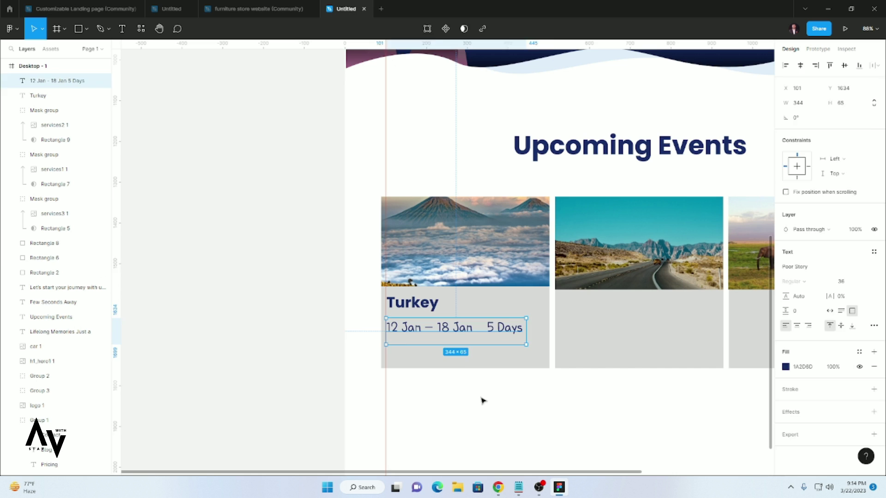
- Switch the date line to Poppins, widen its box and set its size to 30
click(463, 370)
scroll(469, 376, down, 1)
click(474, 338)
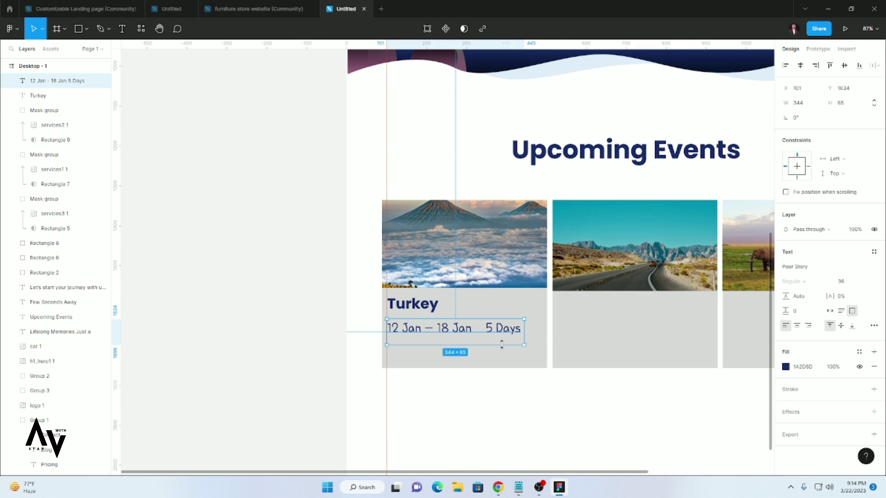
key(Return)
click(875, 267)
click(811, 277)
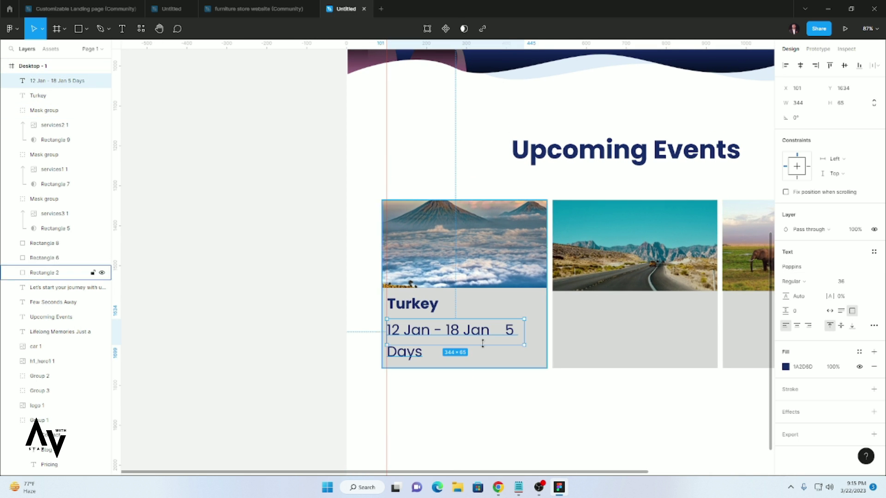
drag(554, 331, 570, 331)
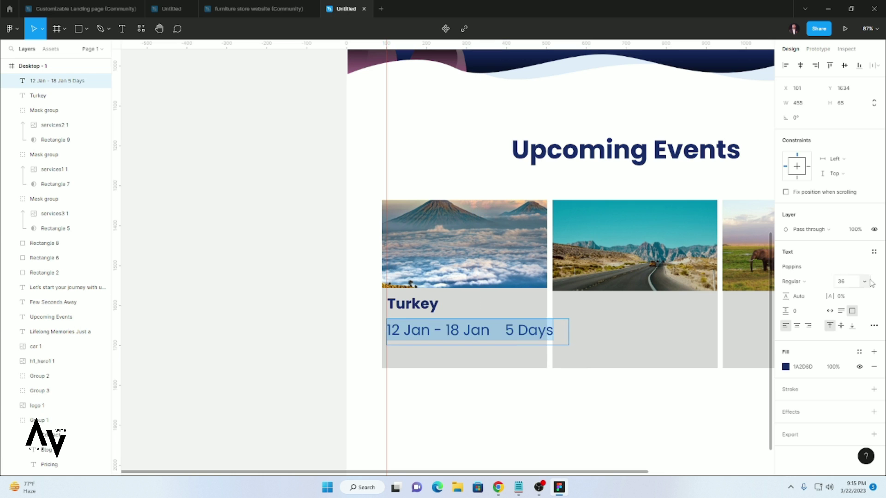
text(30)
key(Return)
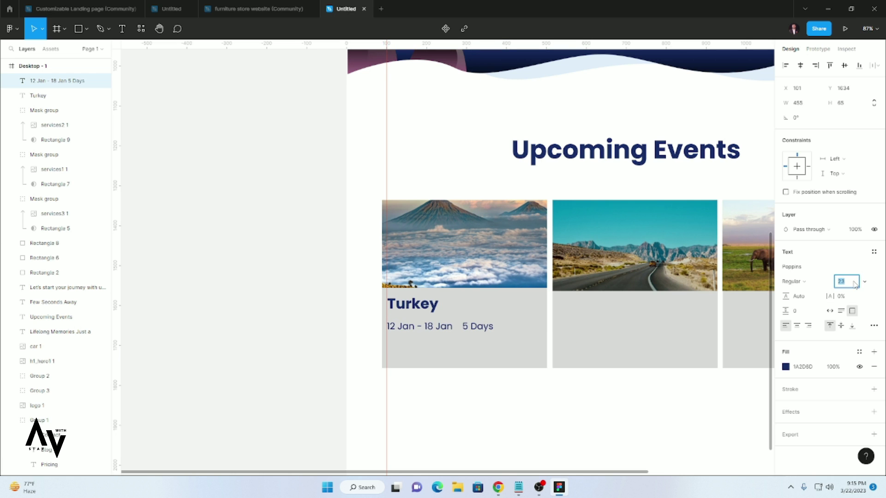
click(487, 374)
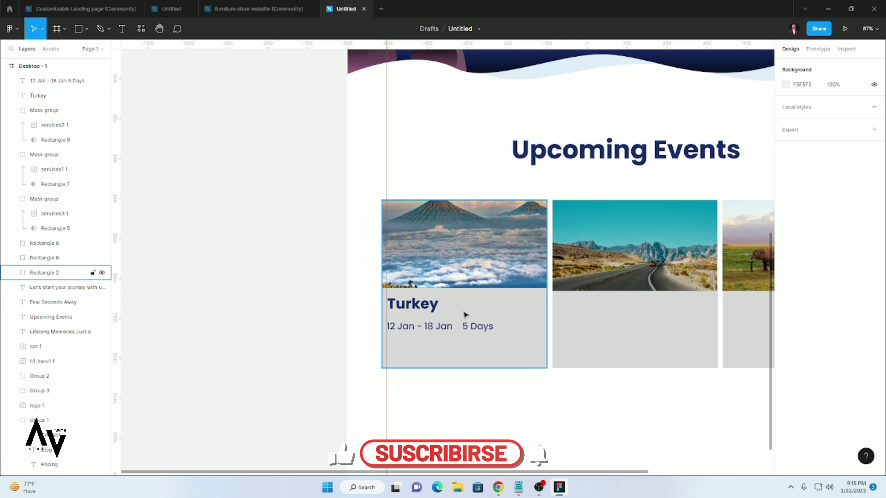
- Select the Turkey title together with its date line
scroll(458, 378, down, 1)
scroll(458, 378, down, 1)
click(415, 318)
shift+click(415, 299)
- Copy the Turkey title and date line into the second and third cards
drag(443, 323, 609, 326)
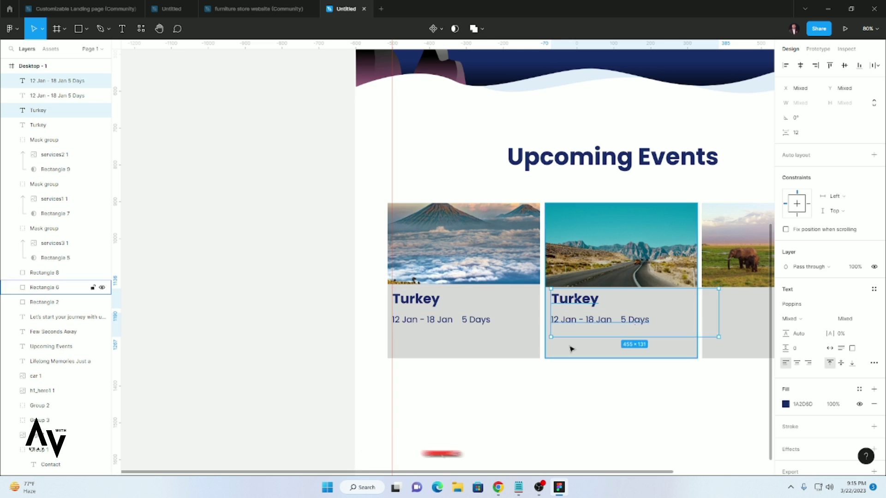
scroll(565, 346, down, 1)
scroll(650, 470, right, 5)
drag(454, 334, 576, 337)
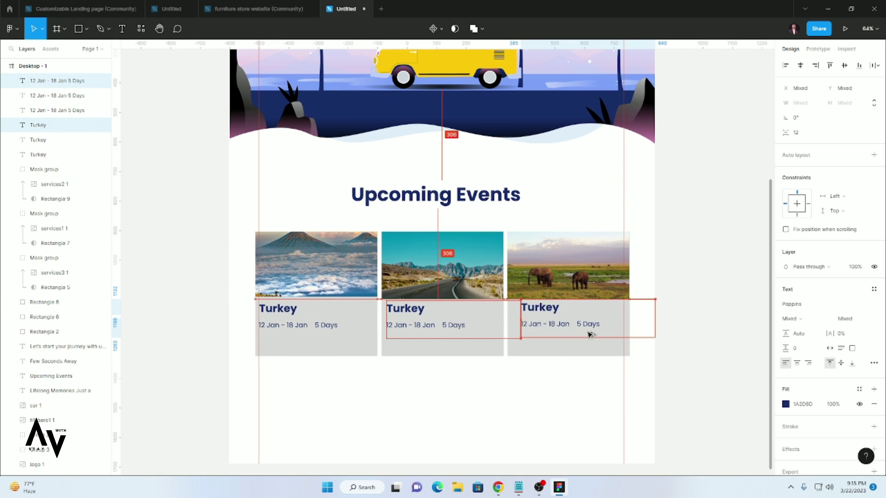
scroll(462, 351, up, 2)
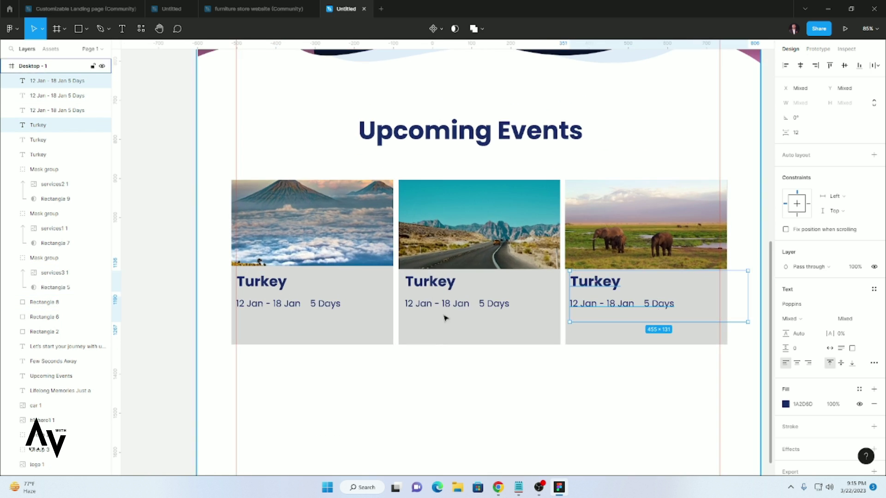
- Retitle the copied titles as 'China' and 'Finlande'
double_click(449, 282)
text(China)
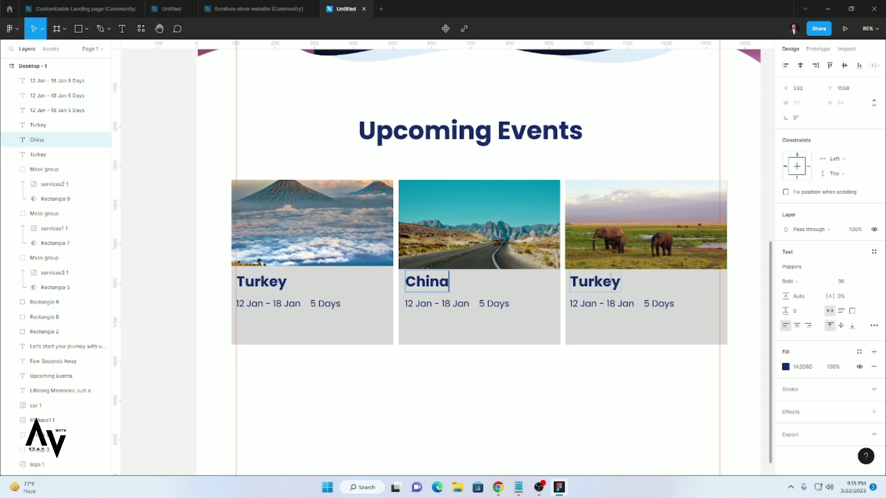
double_click(609, 279)
text(Finlande)
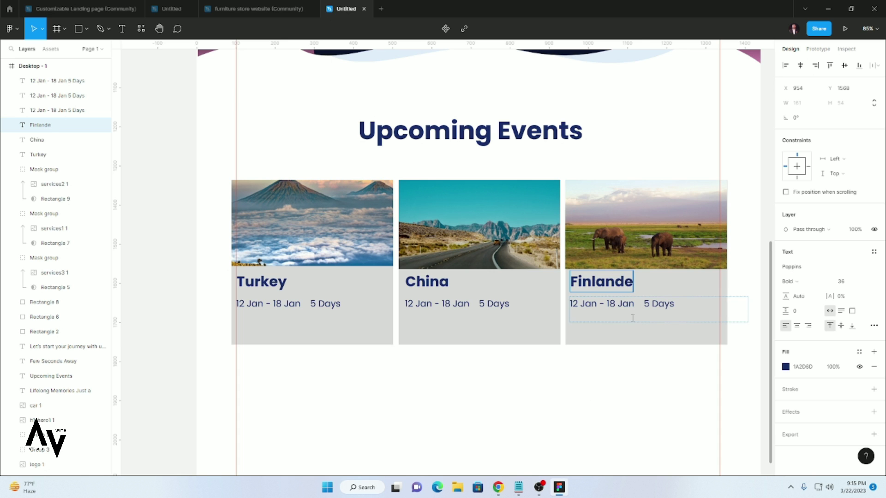
scroll(633, 317, down, 3)
- Try different fill colours on the China card, ending on a light background
click(471, 337)
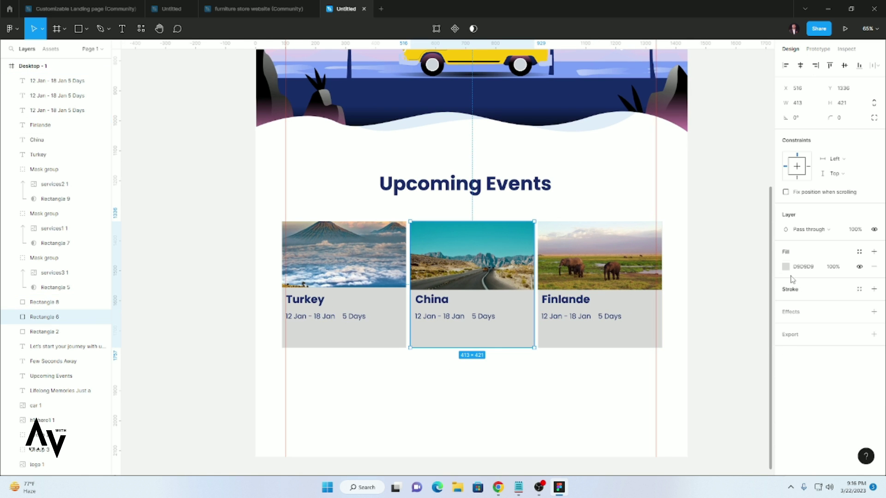
click(785, 267)
mouse_move(713, 308)
mouse_down()
mouse_move(663, 320)
mouse_move(728, 259)
mouse_up()
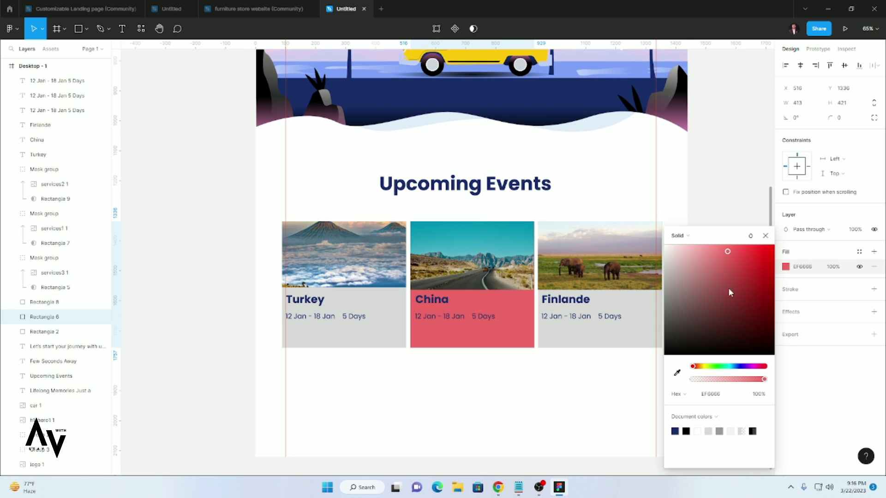
click(677, 372)
click(675, 432)
mouse_move(735, 299)
mouse_down()
mouse_move(689, 251)
mouse_move(657, 245)
mouse_up()
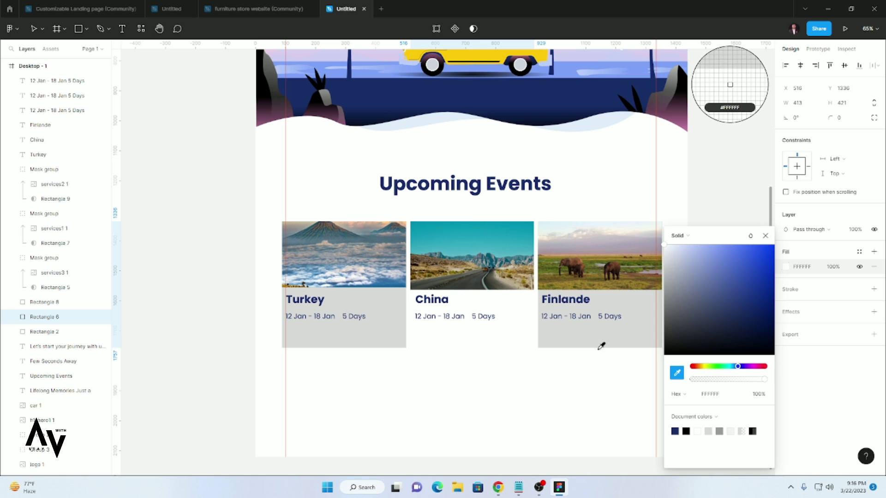
key(Escape)
- Set the Finlande and Turkey card backgrounds from D9D9D9 to white FFFFFF
click(615, 344)
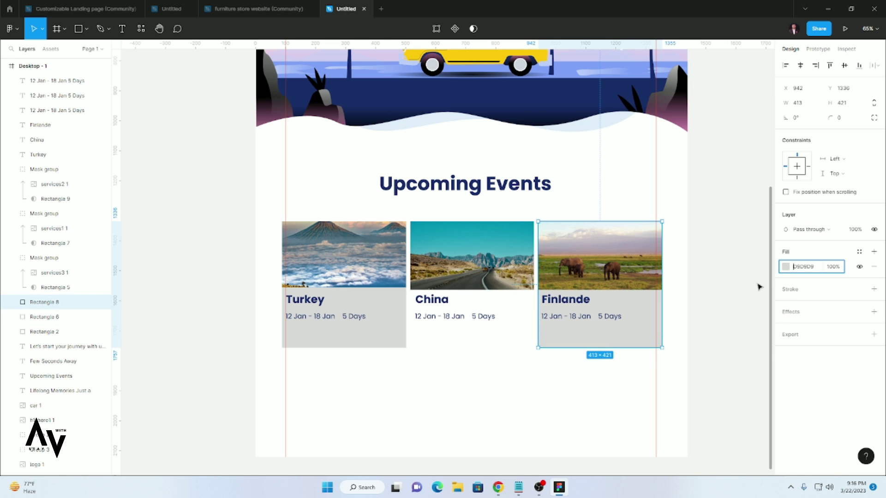
click(785, 267)
click(697, 431)
click(344, 332)
click(786, 267)
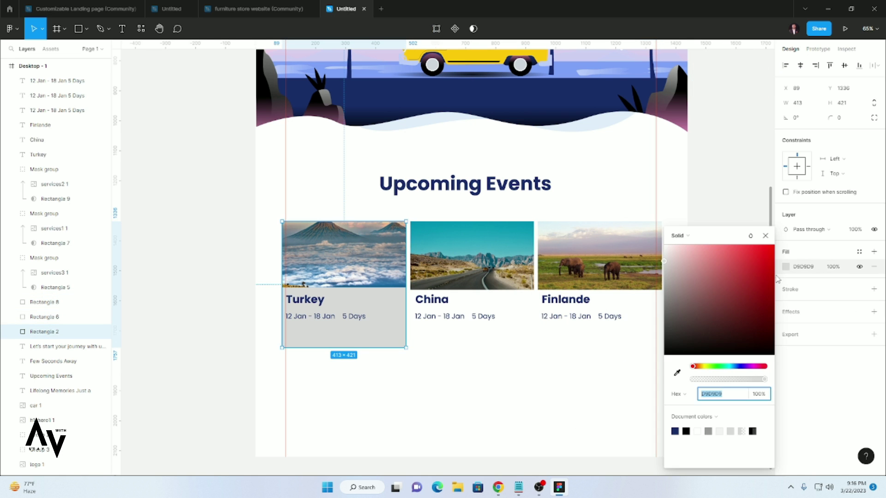
click(697, 431)
click(391, 336)
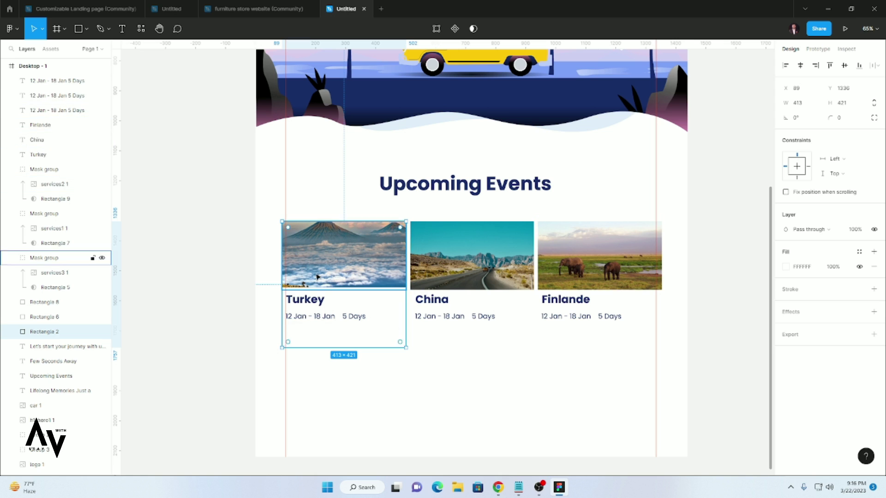
- Give the Turkey and China cards drop shadows with blur 14 and spread 3
click(873, 311)
click(785, 327)
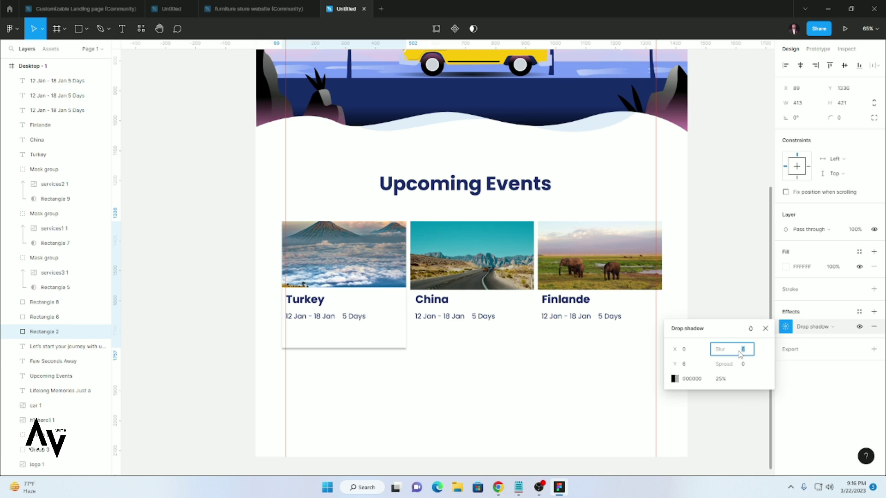
click(741, 370)
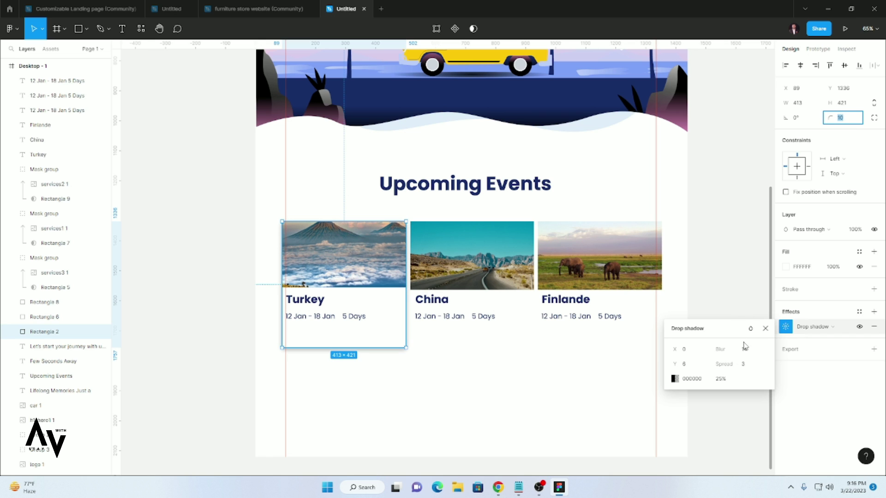
click(453, 345)
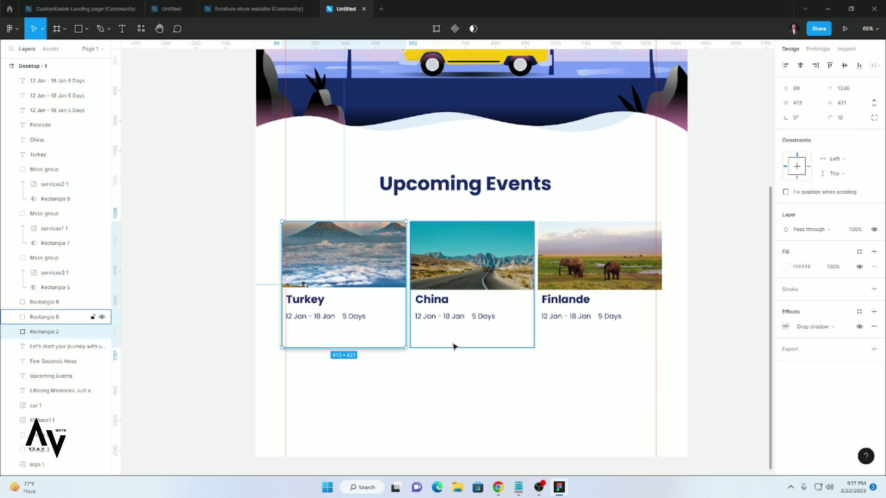
click(873, 312)
click(785, 327)
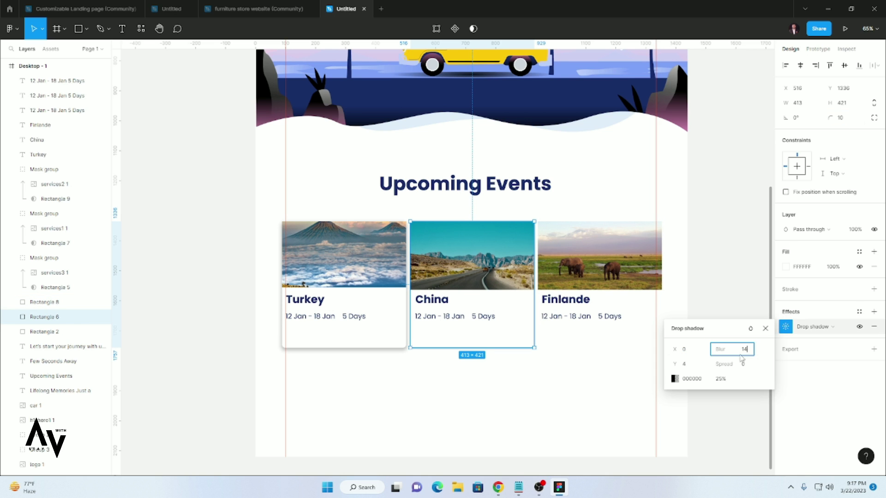
click(741, 364)
click(689, 367)
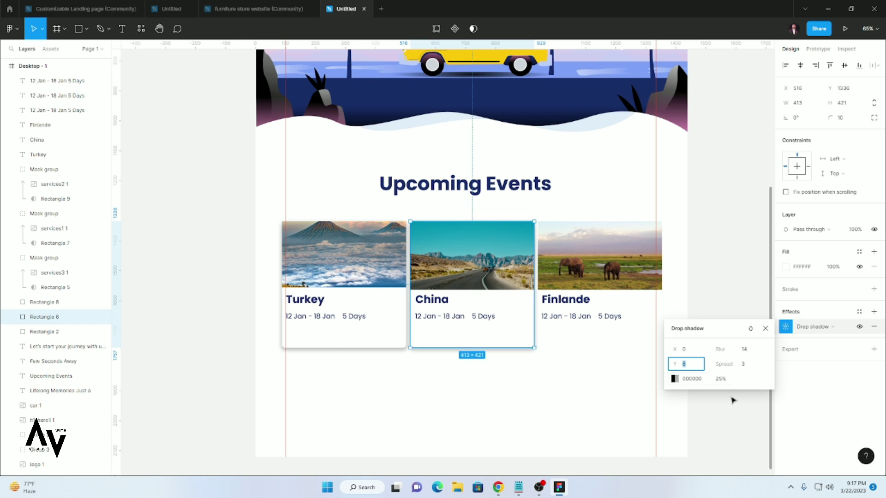
- Refine the Turkey card's shadow, then round the Finlande card and give it a blur-14 shadow
click(733, 400)
click(352, 336)
click(785, 327)
click(807, 255)
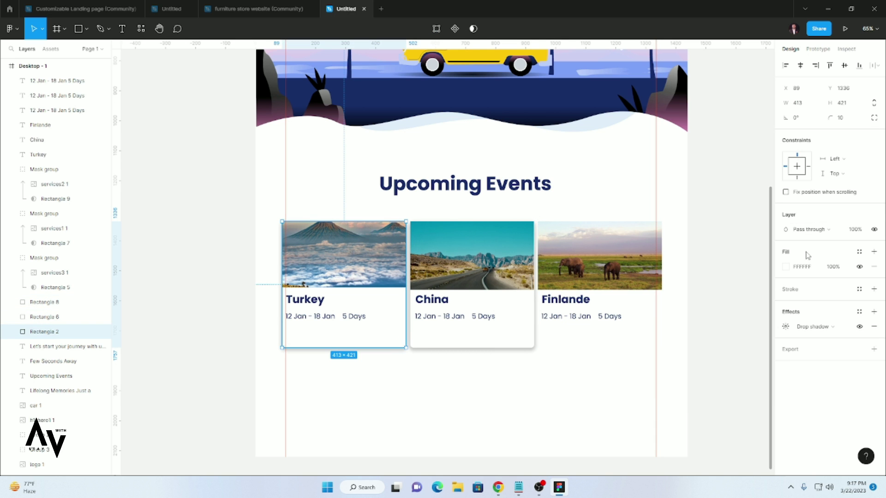
click(635, 309)
click(873, 312)
click(785, 327)
text(14)
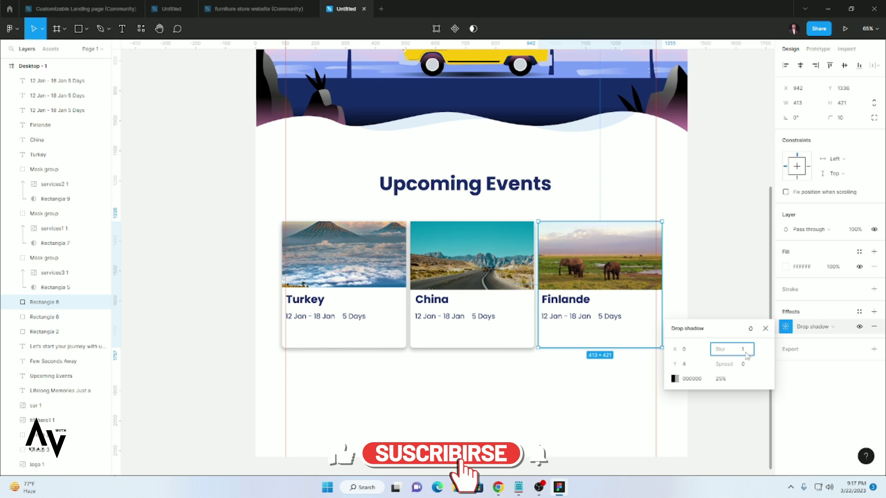
click(744, 364)
- Resize the row of three event cards to fit the page guides
click(709, 422)
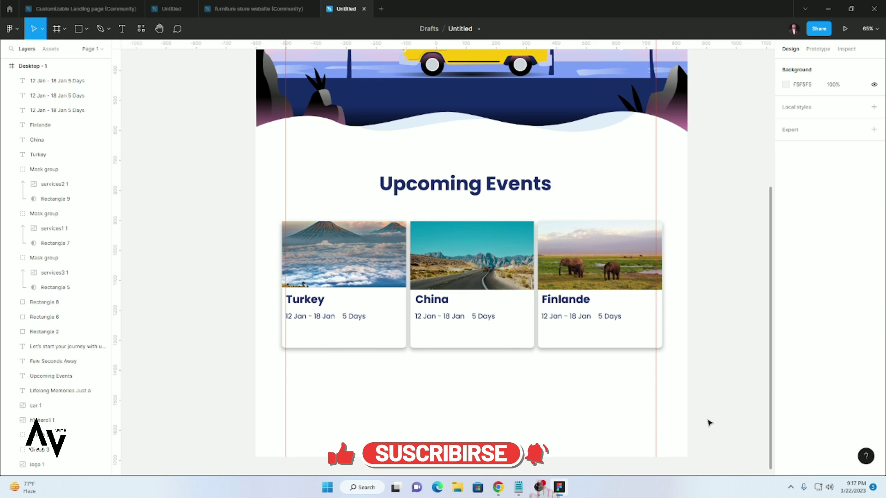
scroll(484, 304, down, 3)
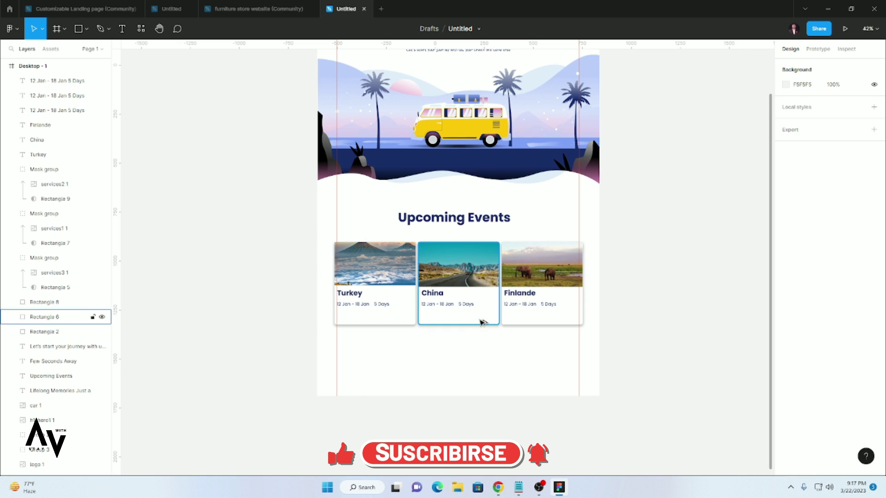
scroll(466, 318, up, 1)
drag(652, 245, 336, 318)
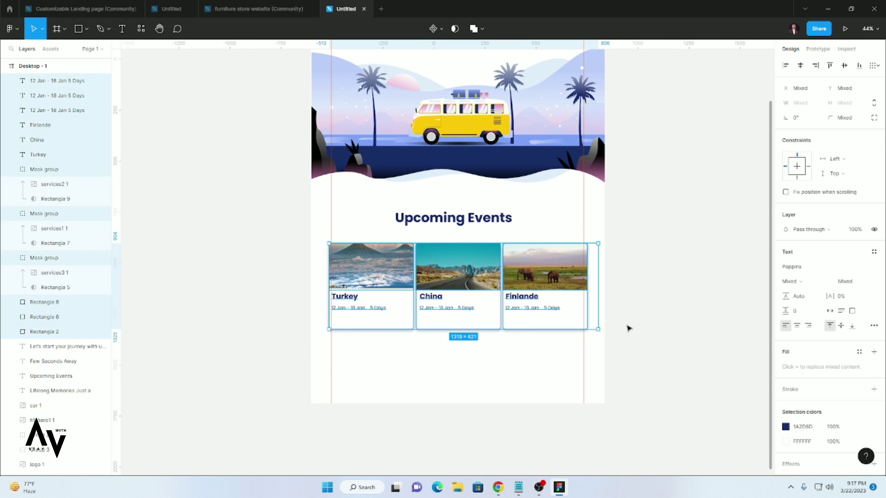
drag(590, 325, 583, 325)
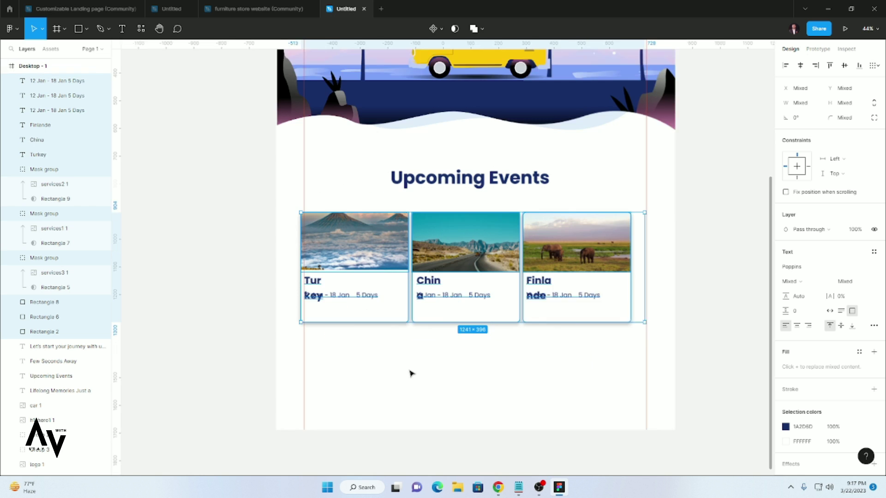
scroll(411, 360, up, 3)
key(Escape)
- Fix the Turkey, China and Finlande title boxes to one line and nudge the cards into place
click(429, 271)
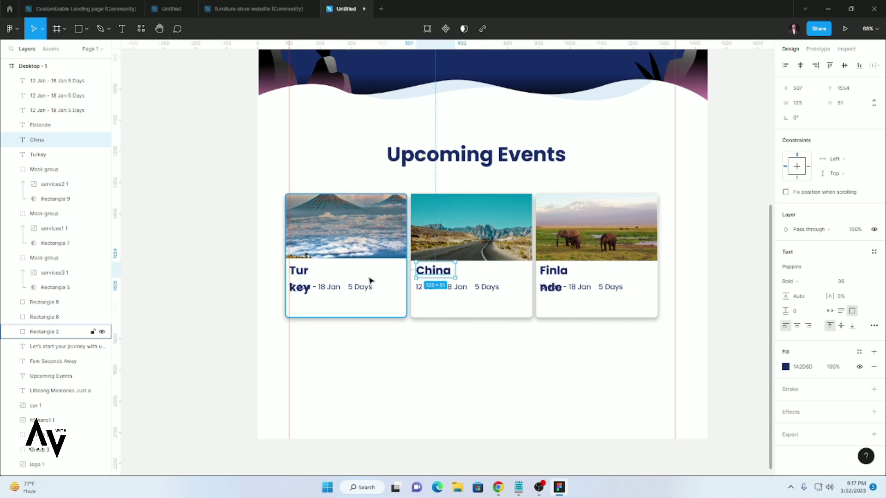
click(314, 273)
click(578, 272)
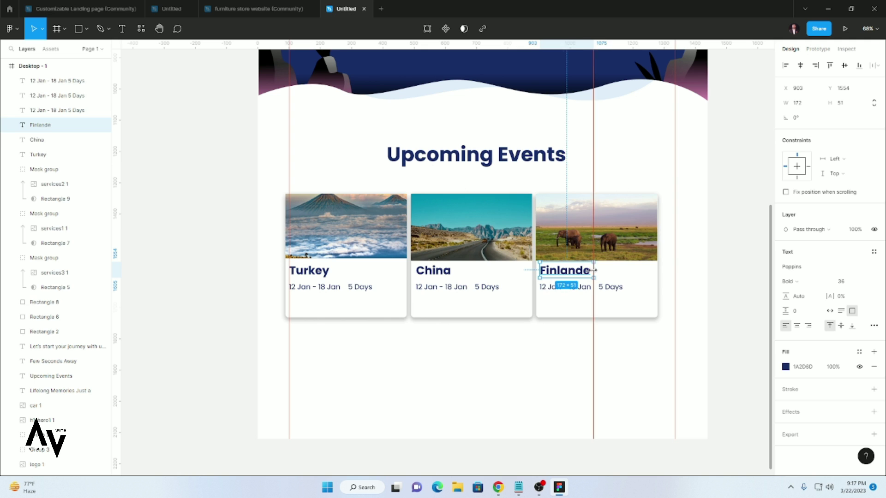
drag(712, 218, 303, 312)
mouse_move(399, 313)
mouse_down()
mouse_move(408, 318)
mouse_move(404, 306)
mouse_up()
click(620, 327)
ctrl+scroll(695, 332, up, 1)
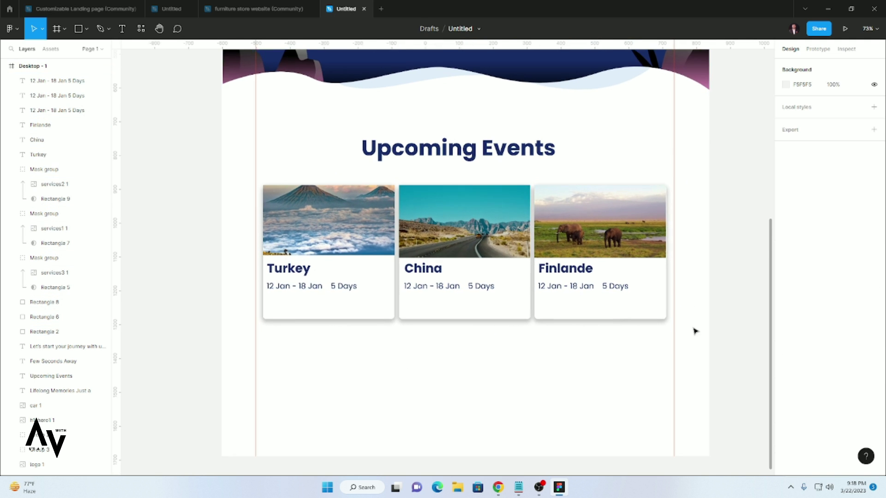
ctrl+scroll(695, 331, up, 1)
- Bring up the Place image file picker from the shape tools, then dismiss it
click(86, 28)
click(79, 117)
key(Escape)
click(87, 28)
- Draw a grey circle below the cards and place an Iconsax right arrow on it
click(35, 81)
mouse_move(355, 365)
mouse_down()
mouse_move(386, 396)
mouse_move(386, 380)
mouse_up()
click(141, 29)
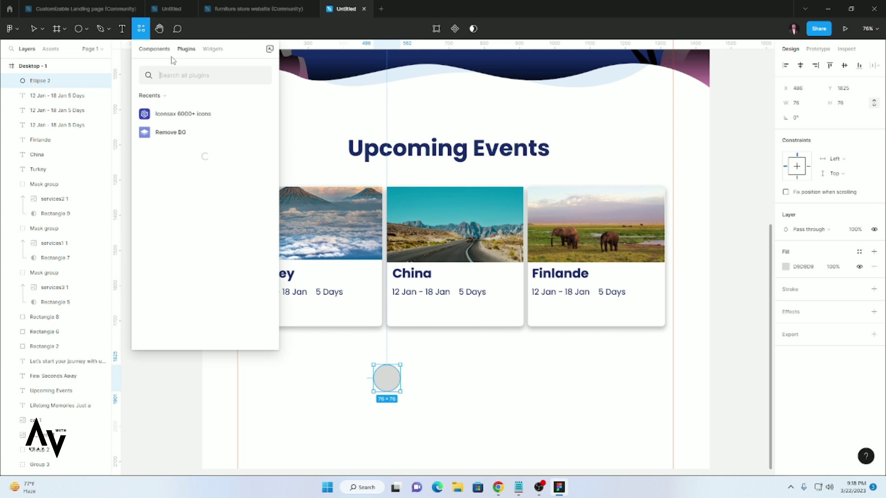
click(262, 114)
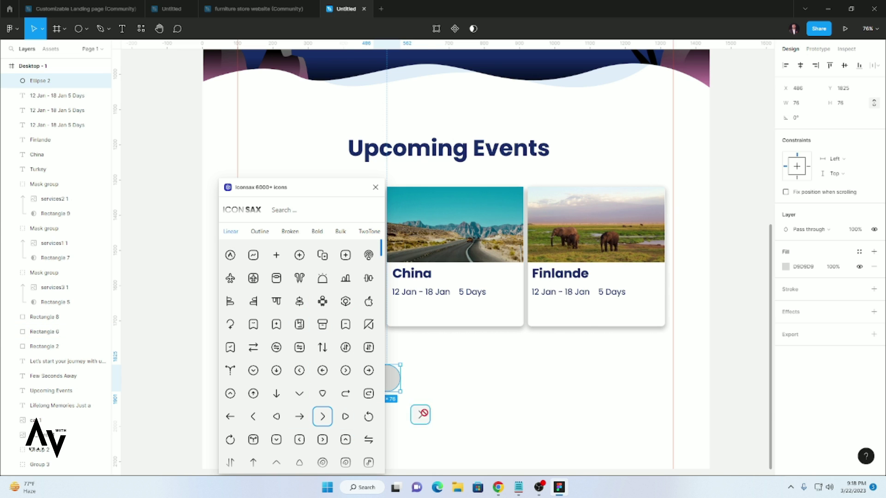
drag(420, 415, 423, 413)
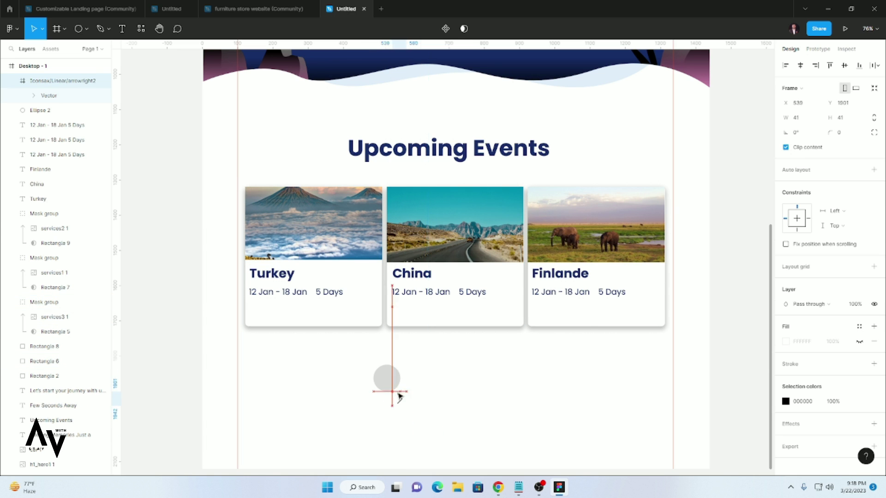
click(403, 377)
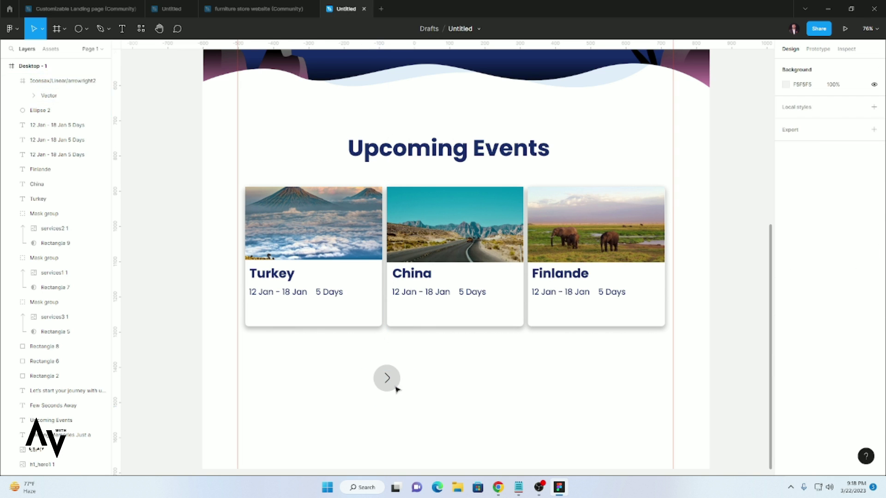
click(409, 380)
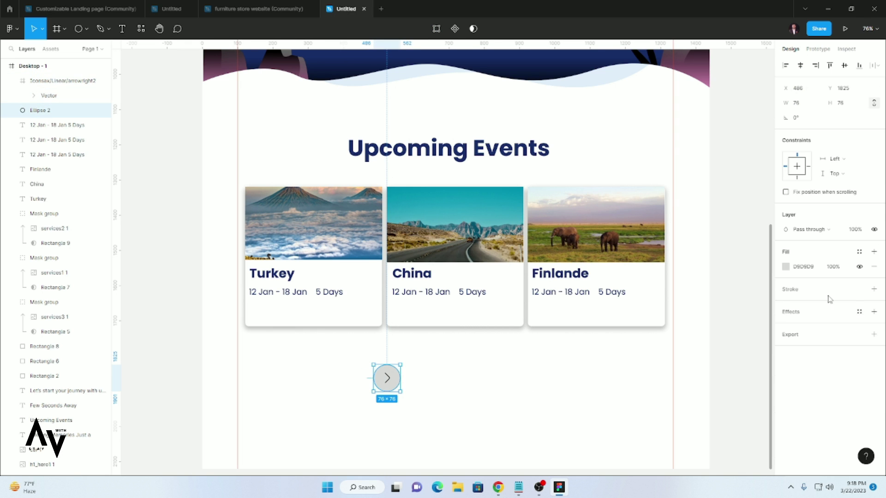
click(785, 266)
- Duplicate the arrow button, flip the copy horizontally and move it beside the Turkey card
mouse_move(430, 366)
mouse_down()
mouse_move(369, 405)
mouse_move(438, 380)
mouse_move(685, 252)
mouse_up()
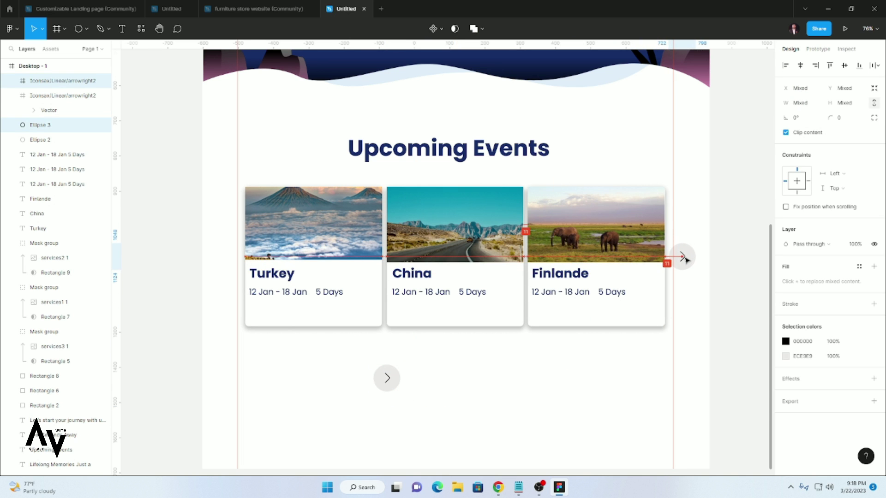
click(387, 377)
right_click(388, 380)
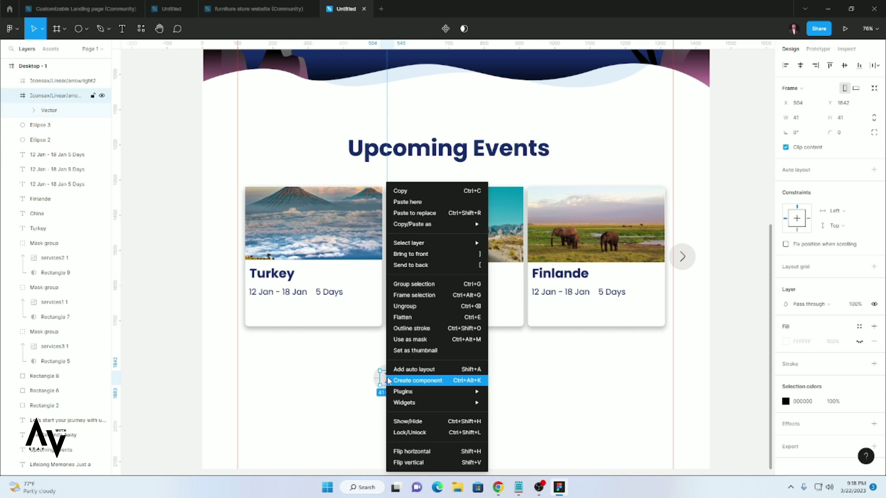
click(417, 463)
right_click(387, 378)
click(424, 451)
drag(415, 362, 357, 404)
mouse_move(387, 378)
mouse_down()
mouse_move(229, 254)
mouse_move(234, 259)
mouse_up()
- Shorten the Desktop - 1 frame so it ends just below the event cards
click(439, 389)
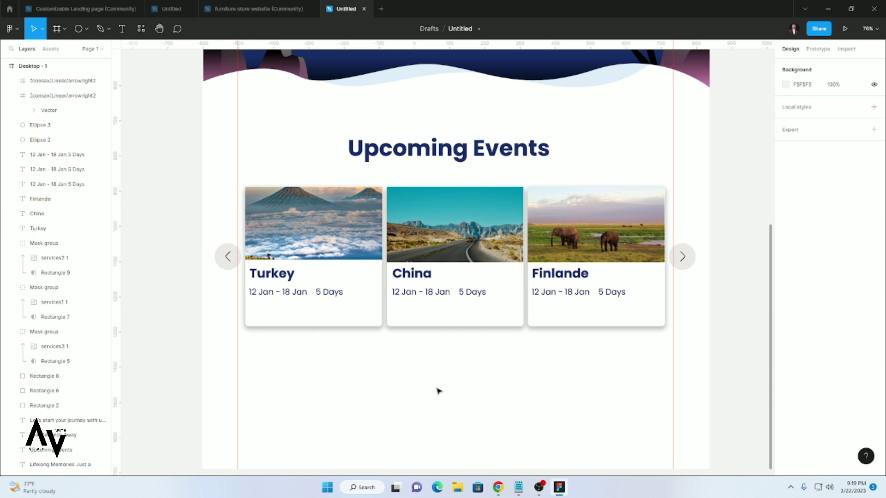
scroll(461, 383, down, 3)
click(37, 66)
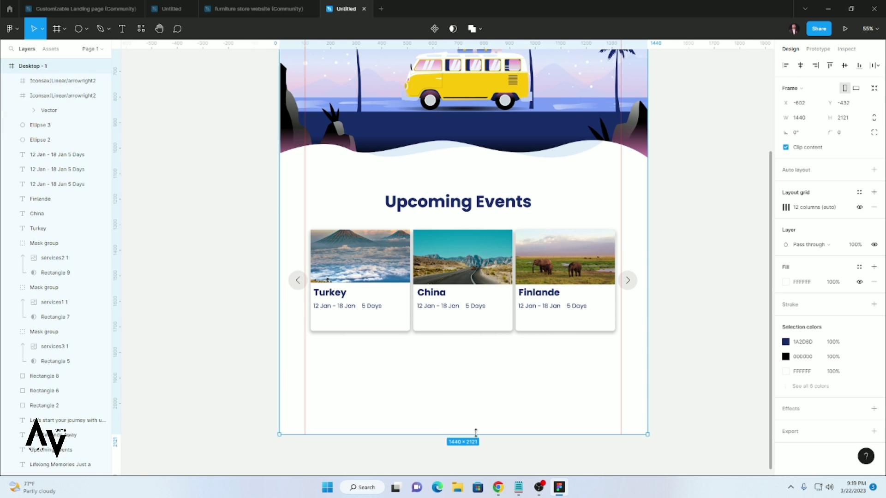
- Hide the rulers from the View menu and scroll to check the page
click(10, 29)
mouse_move(25, 93)
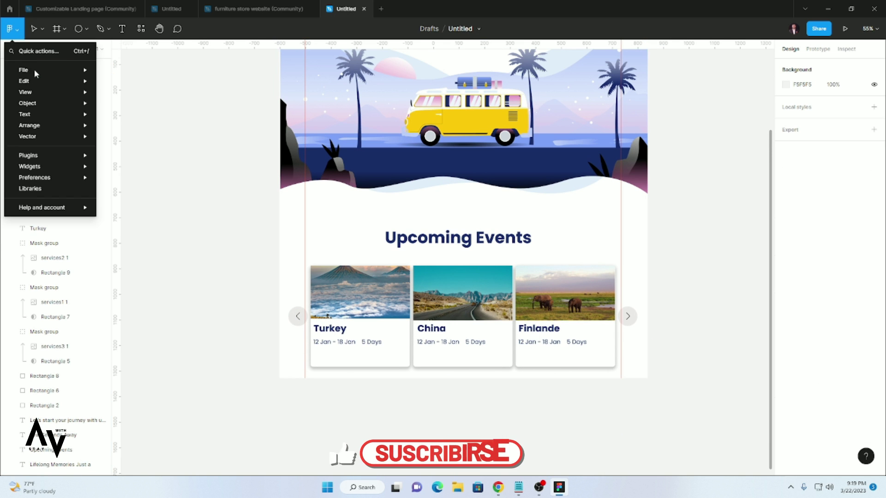
click(134, 114)
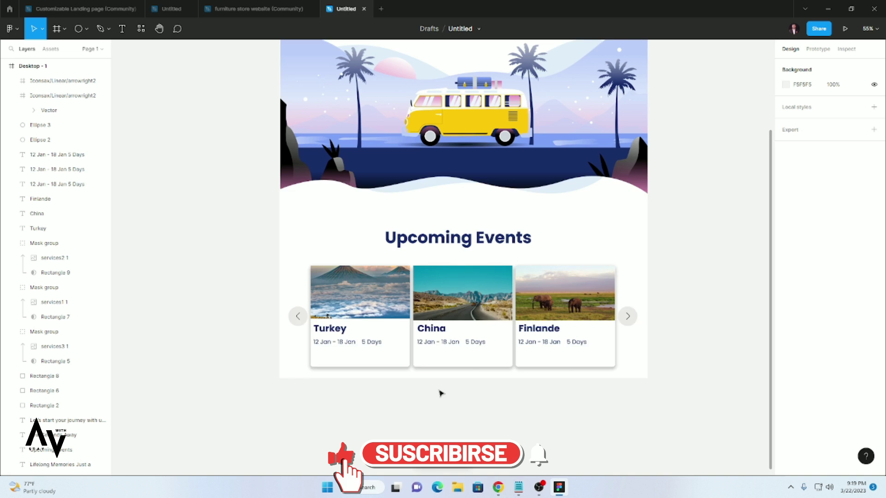
scroll(441, 391, up, 3)
scroll(439, 394, down, 2)
scroll(473, 391, up, 2)
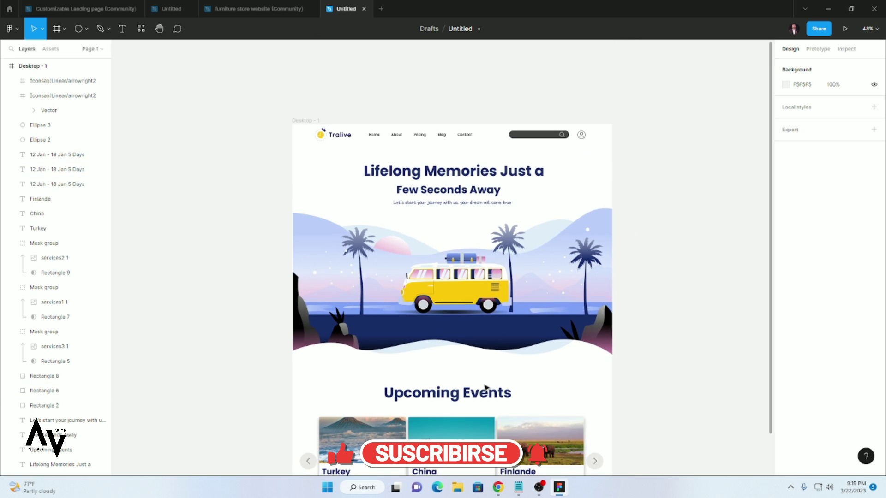
scroll(530, 390, down, 3)
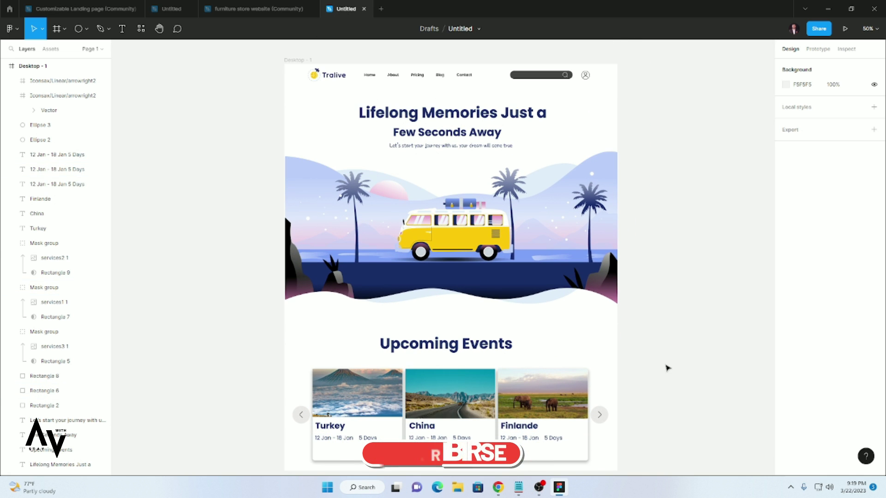